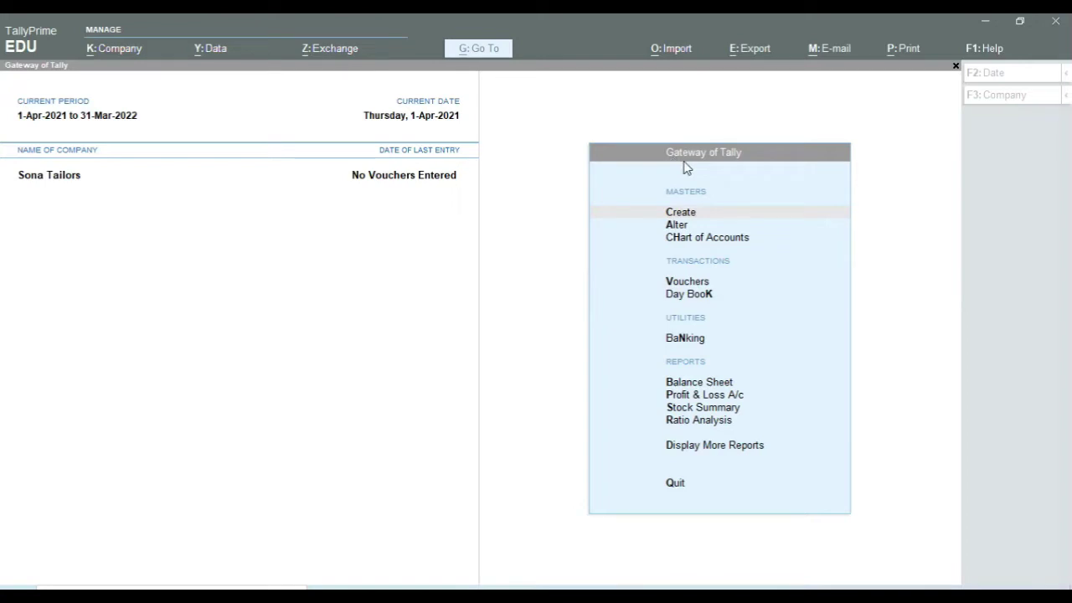
# Start a receipt voucher and, from its credit line, define a new ledger named Capital under the Capital Account group.
pyautogui.click(694, 285)
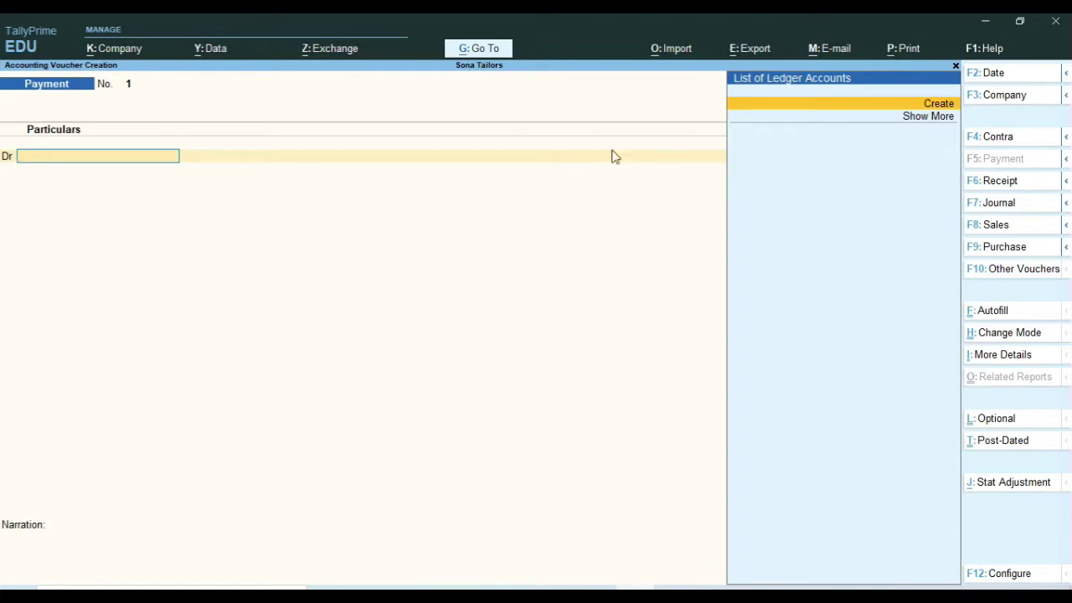
pyautogui.click(995, 183)
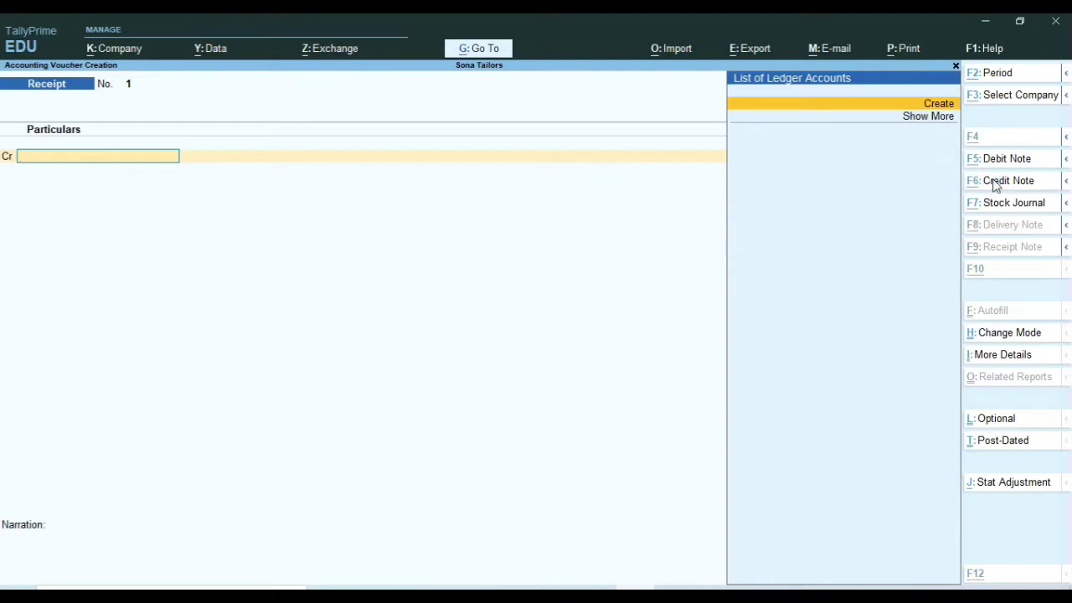
pyautogui.hotkey('alt', 'c')
pyautogui.write('Capita')
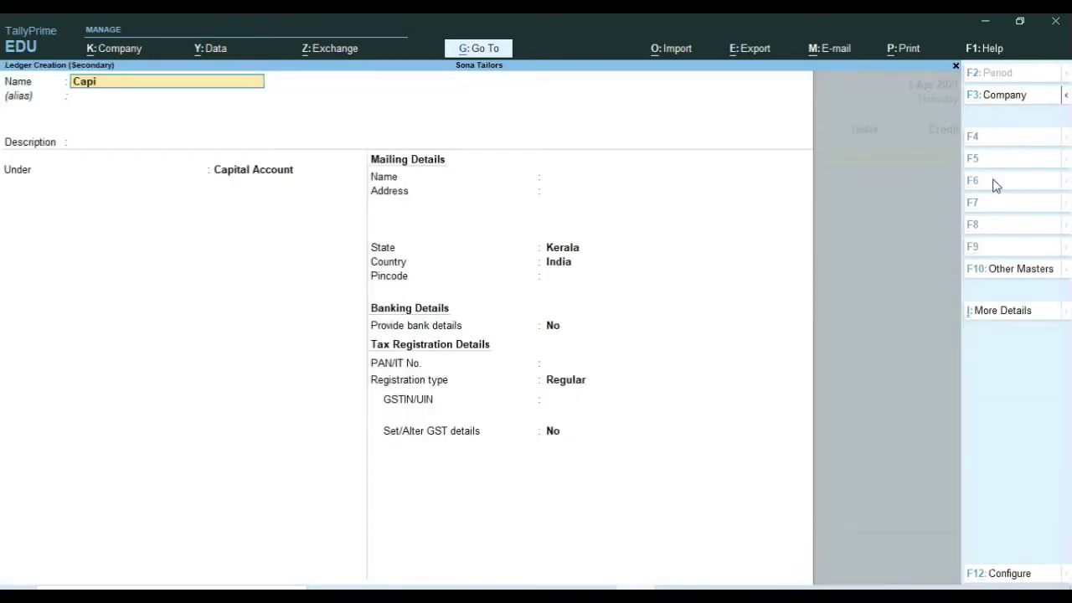
pyautogui.press('Return')
pyautogui.press('Return')
pyautogui.press('Return')
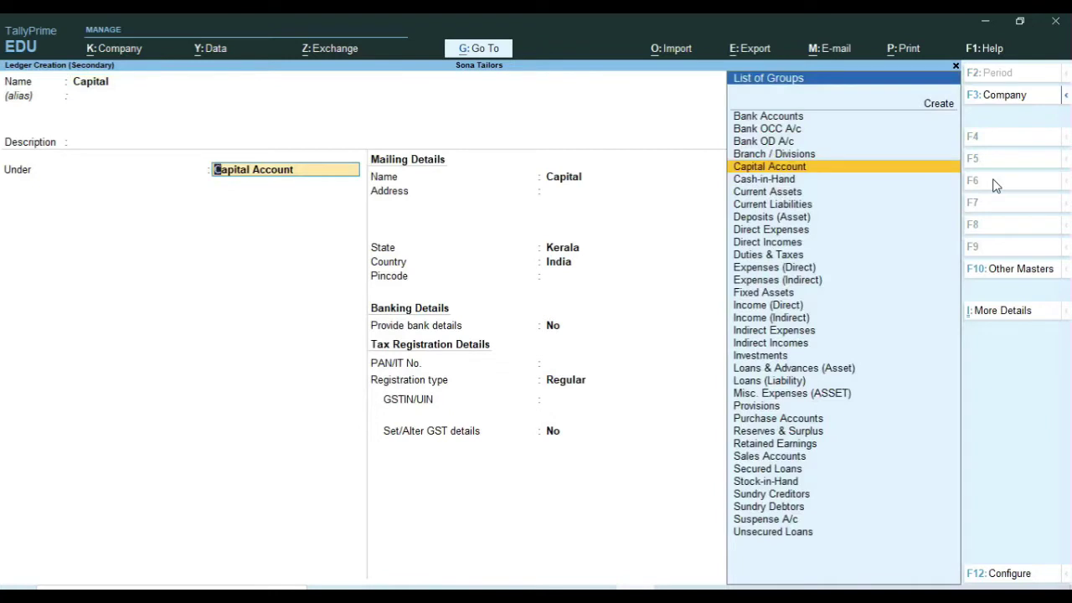
pyautogui.press('Return')
pyautogui.press('Return')
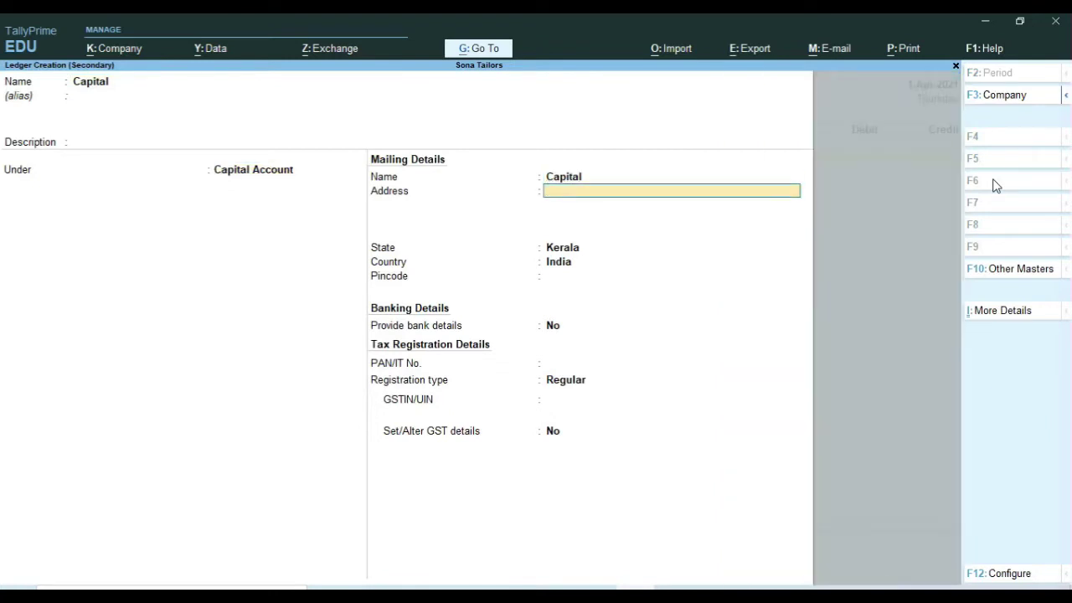
# Keep the default mailing, banking and tax details of the Capital ledger and save it.
pyautogui.press('Return')
pyautogui.press('Return')
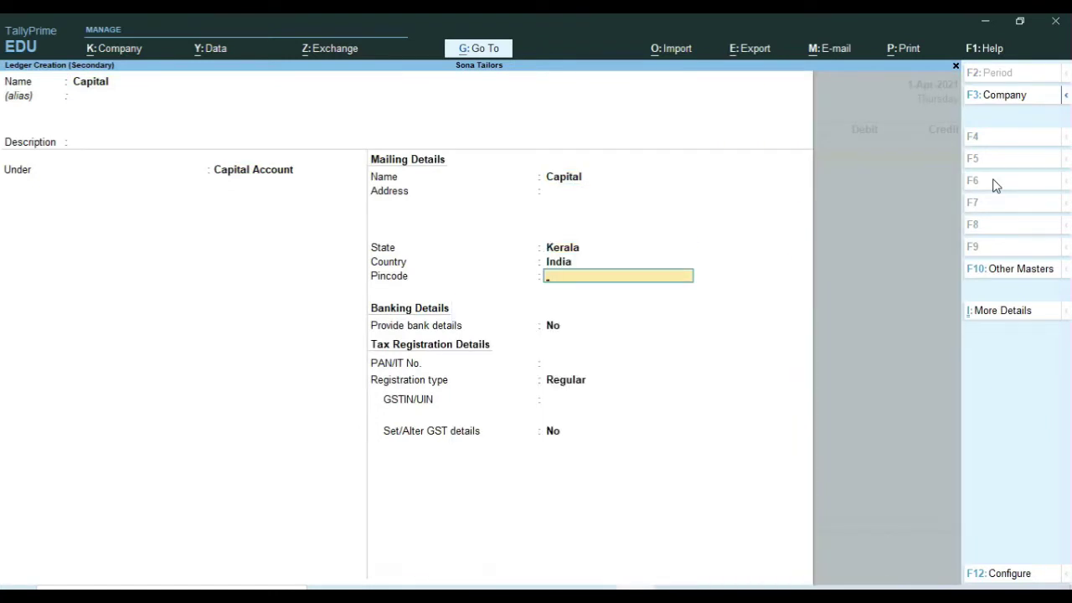
pyautogui.press('Return')
pyautogui.press('Return')
pyautogui.press('Return')
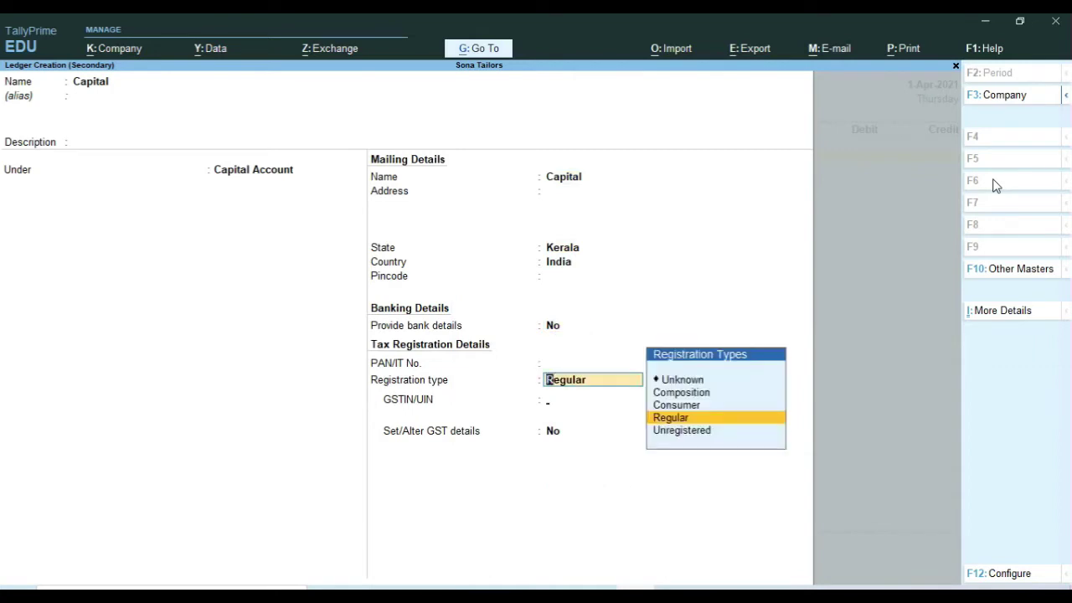
pyautogui.press('Return')
pyautogui.press('Return')
pyautogui.press('Return')
pyautogui.press('Return')
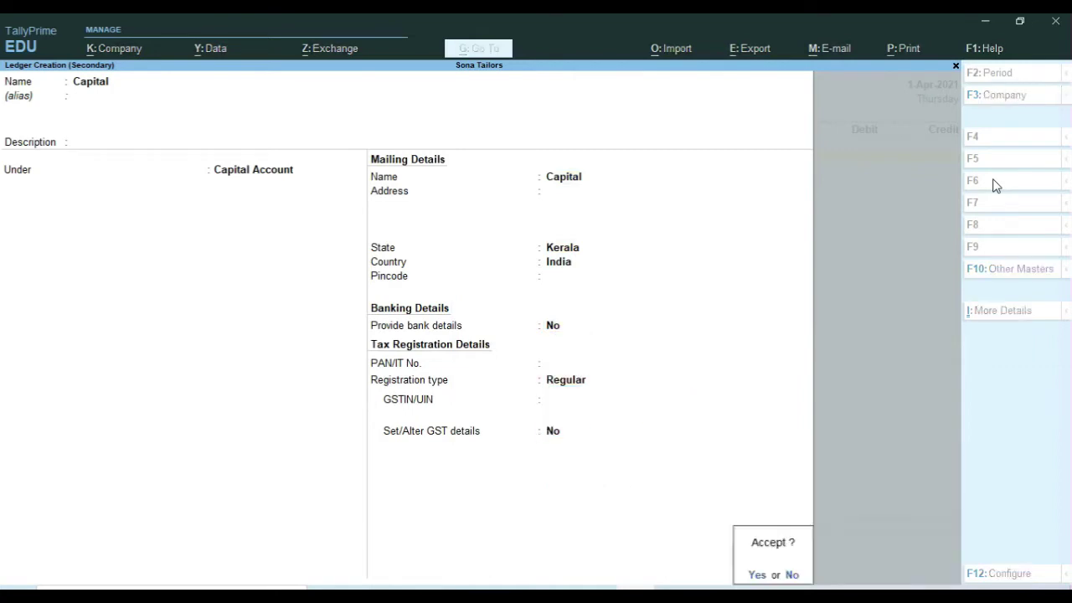
pyautogui.press('Return')
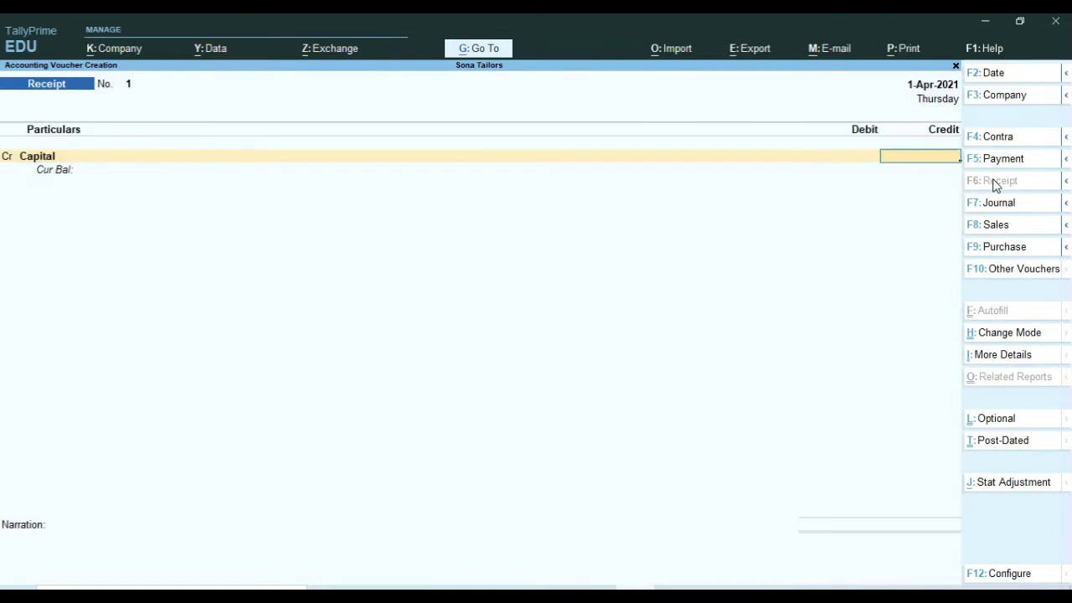
# Credit Capital with 250000, debit Cash for the same amount, and save the receipt voucher without a narration.
pyautogui.write('250000')
pyautogui.press('Return')
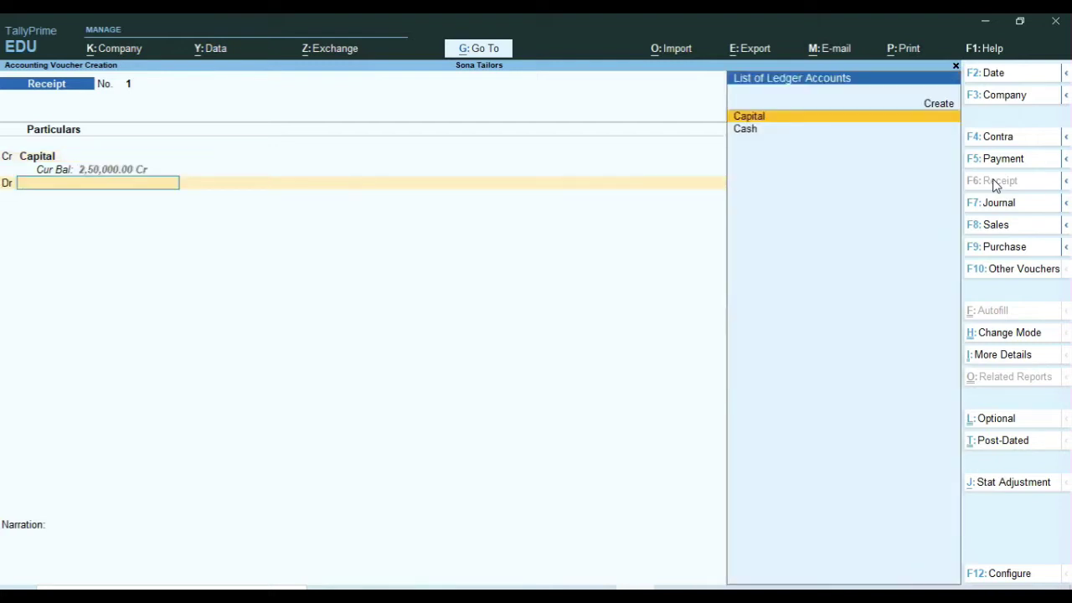
pyautogui.press('Down')
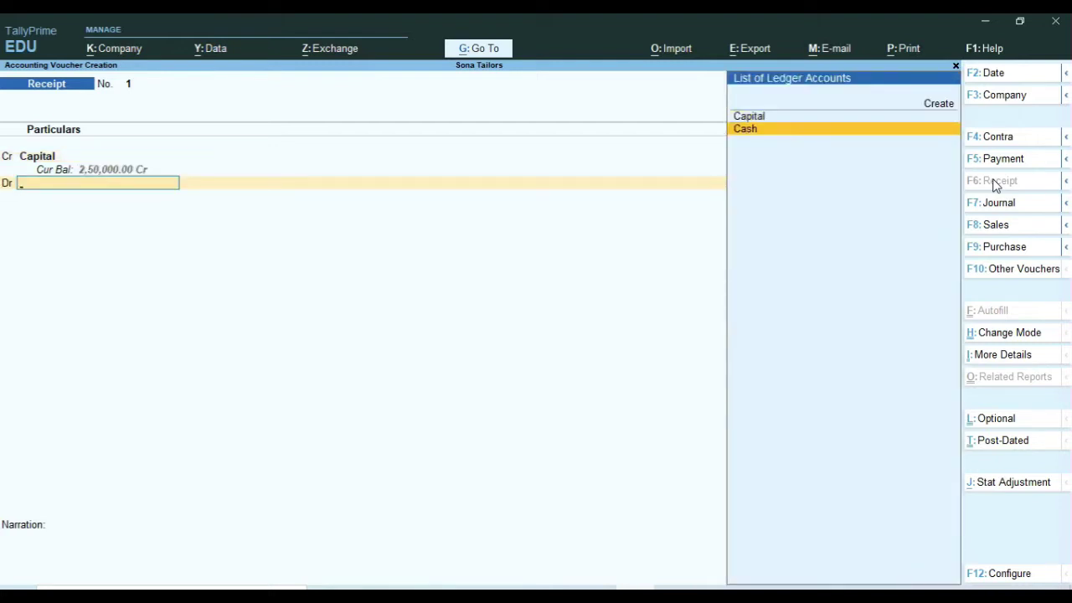
pyautogui.press('Return')
pyautogui.press('Return')
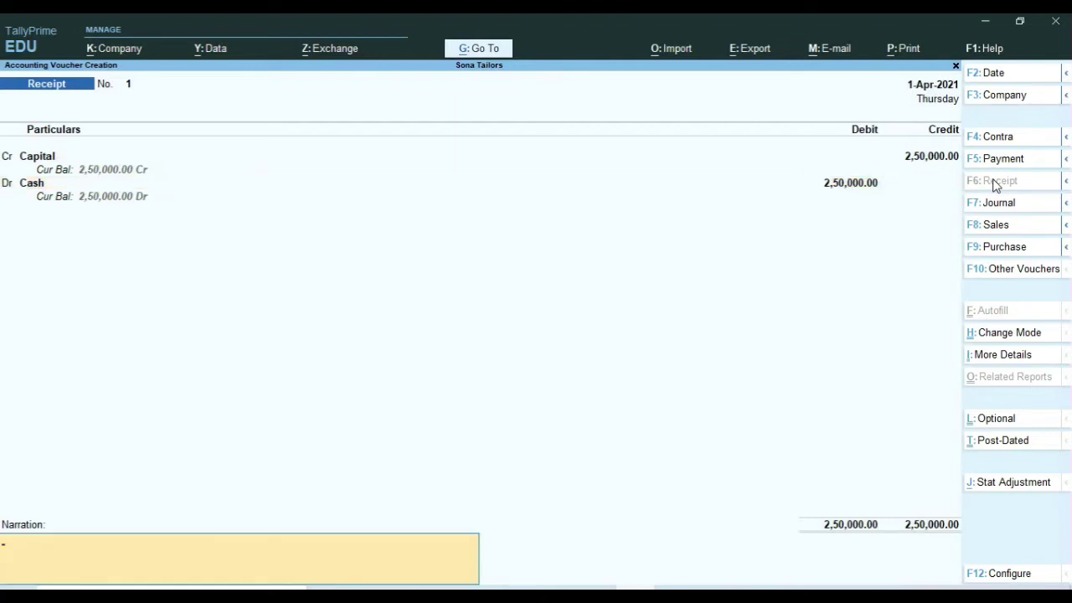
pyautogui.press('Return')
pyautogui.press('Return')
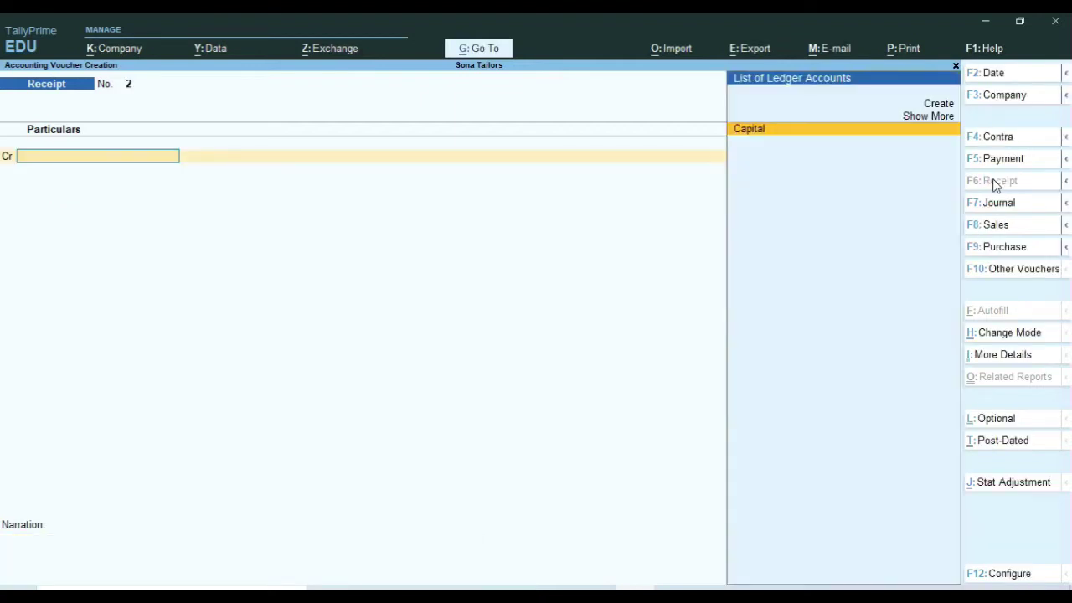
# Start a contra voucher and credit Cash with 200000.
pyautogui.press('Escape')
pyautogui.press('Return')
pyautogui.press('F5')
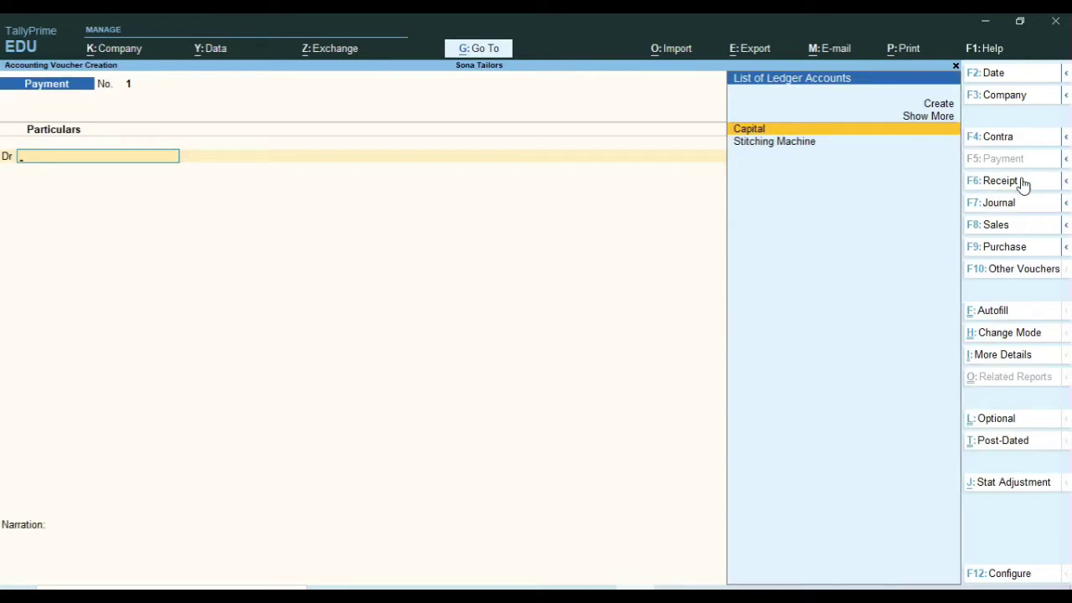
pyautogui.click(988, 142)
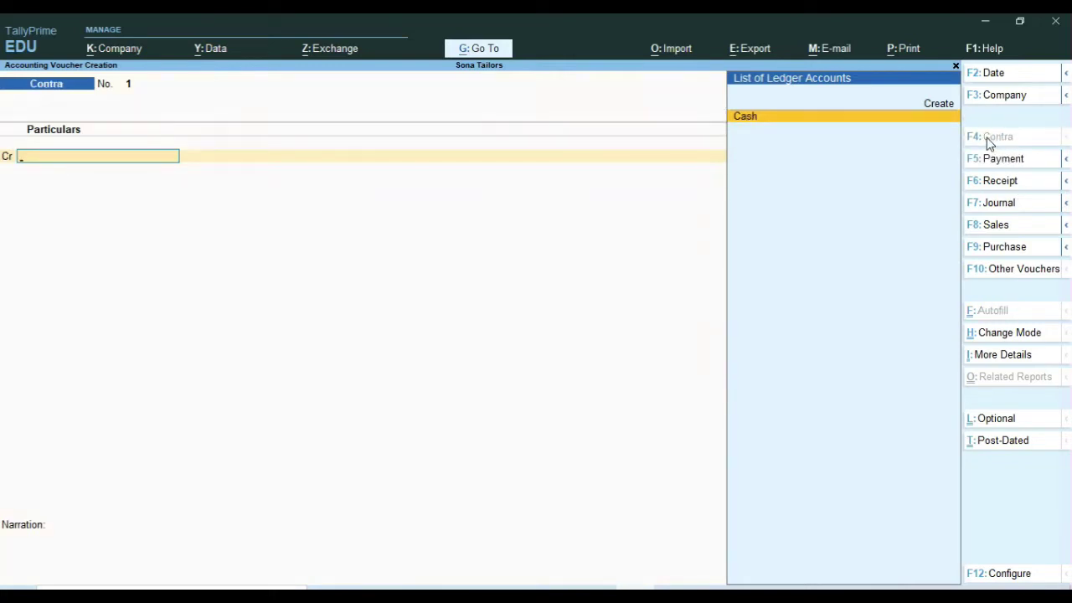
pyautogui.press('Return')
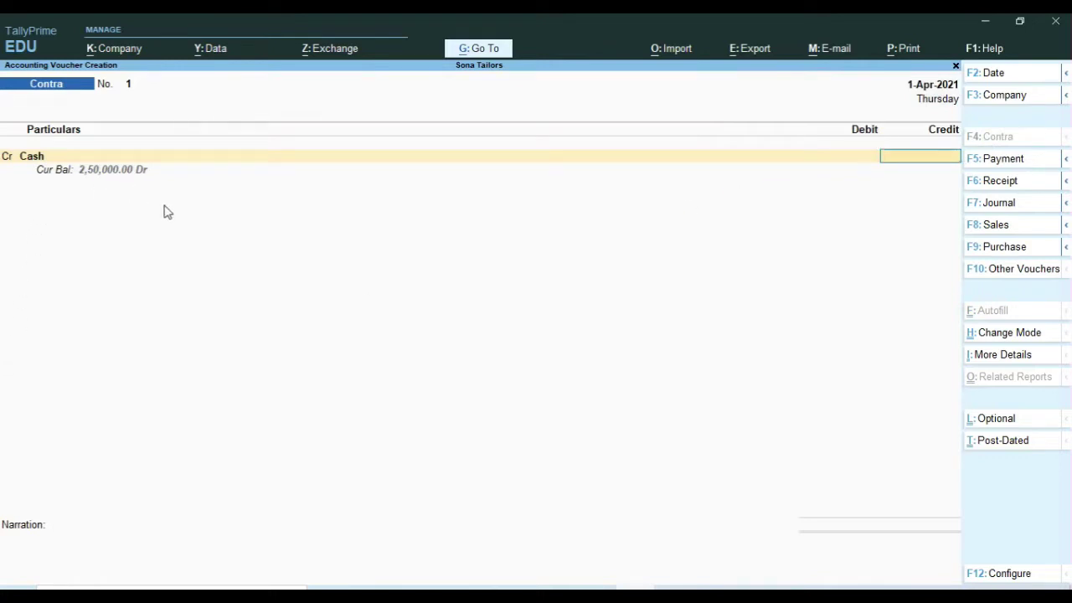
pyautogui.write('200000')
pyautogui.press('Return')
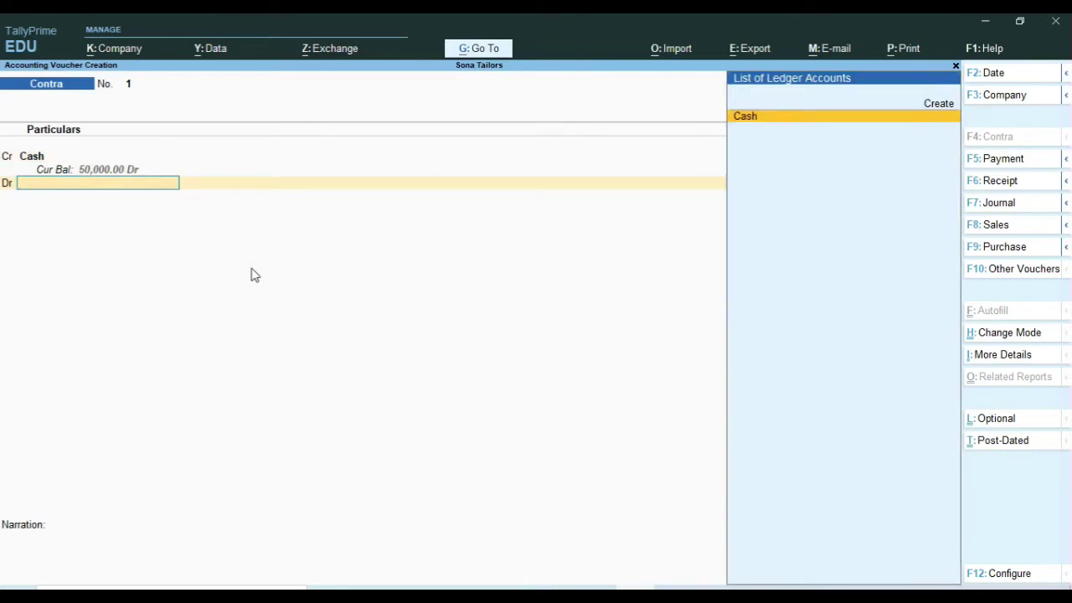
# From the contra voucher's debit line, define a new ledger named Sib Bank under the Bank Accounts group.
pyautogui.hotkey('alt', 'c')
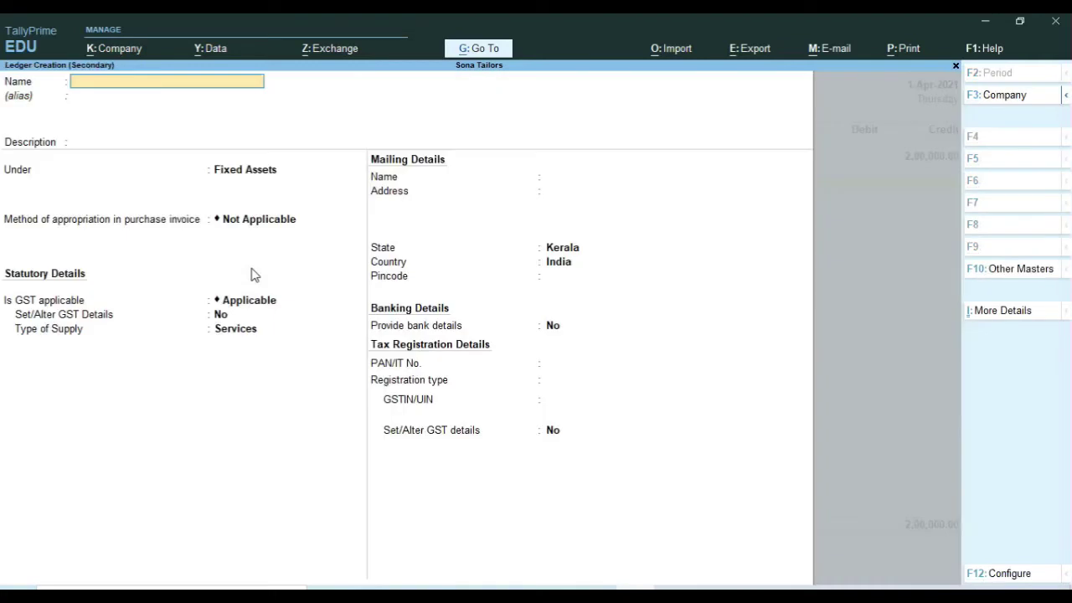
pyautogui.write('Sib Bank')
pyautogui.press('Return')
pyautogui.press('Return')
pyautogui.press('Return')
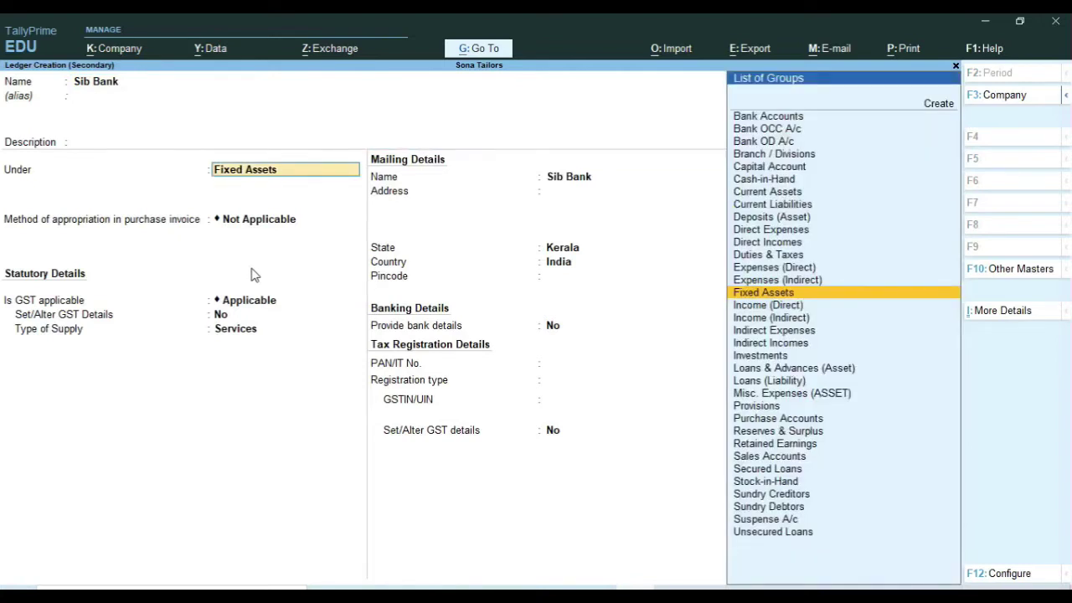
pyautogui.write('B')
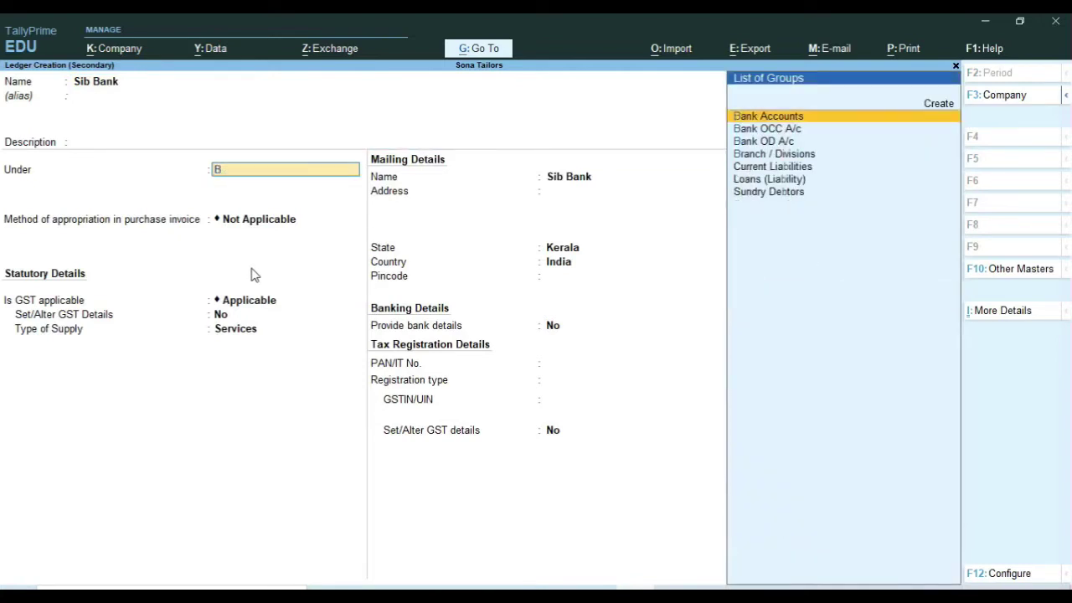
pyautogui.press('Return')
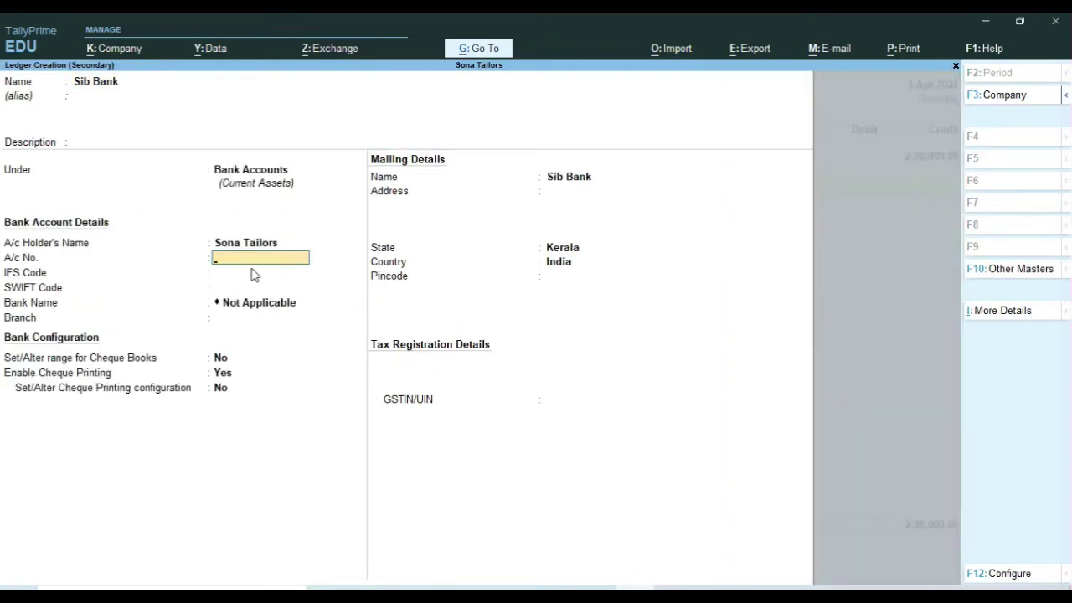
# Keep the default bank, mailing and tax details of the Sib Bank ledger, leaving the account number and GSTIN blank, and save it.
pyautogui.press('Return')
pyautogui.press('Return')
pyautogui.press('Return')
pyautogui.press('Return')
pyautogui.press('Return')
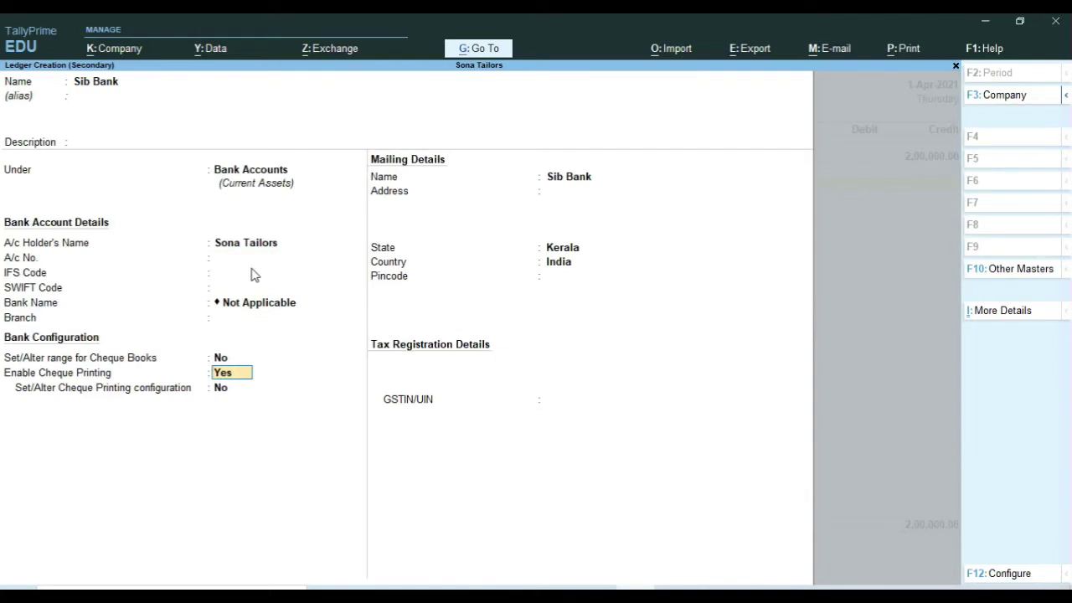
pyautogui.press('Return')
pyautogui.press('Return')
pyautogui.press('Return')
pyautogui.press('Return')
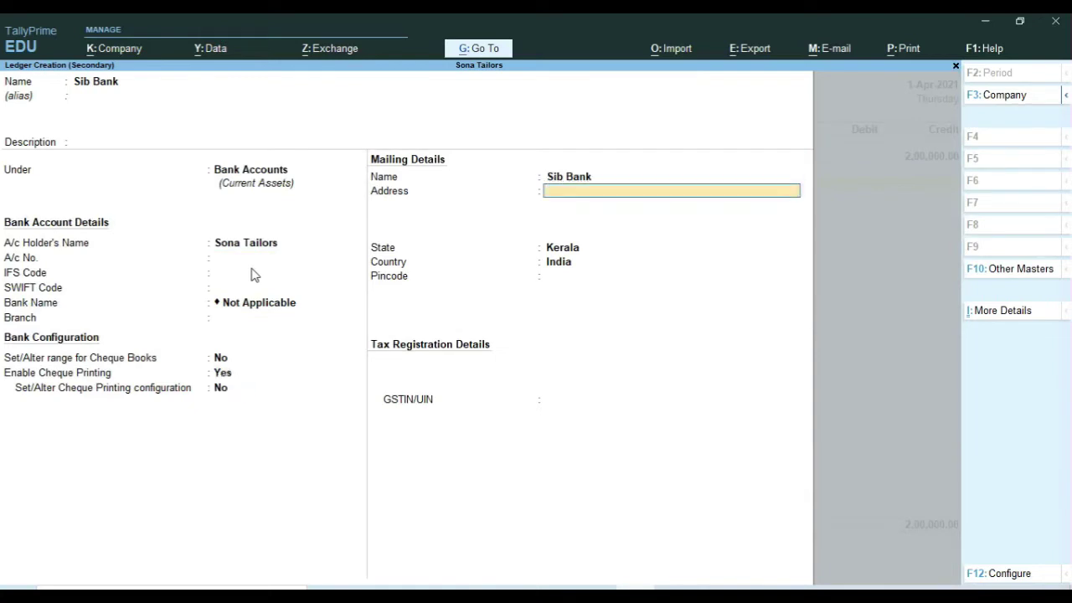
pyautogui.press('Return')
pyautogui.press('Return')
pyautogui.press('Return')
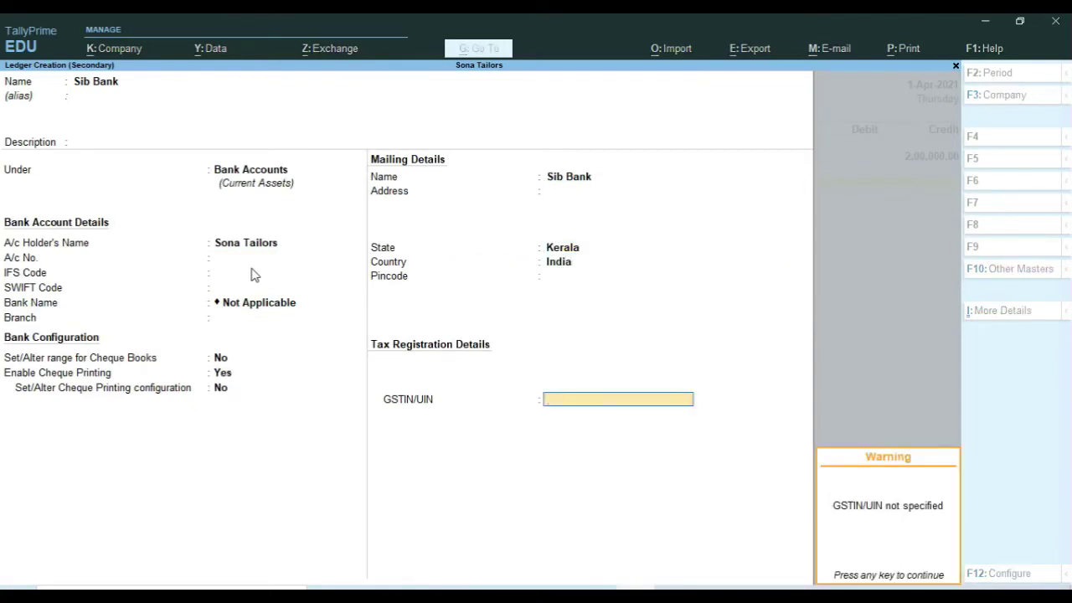
pyautogui.press('Return')
pyautogui.press('Return')
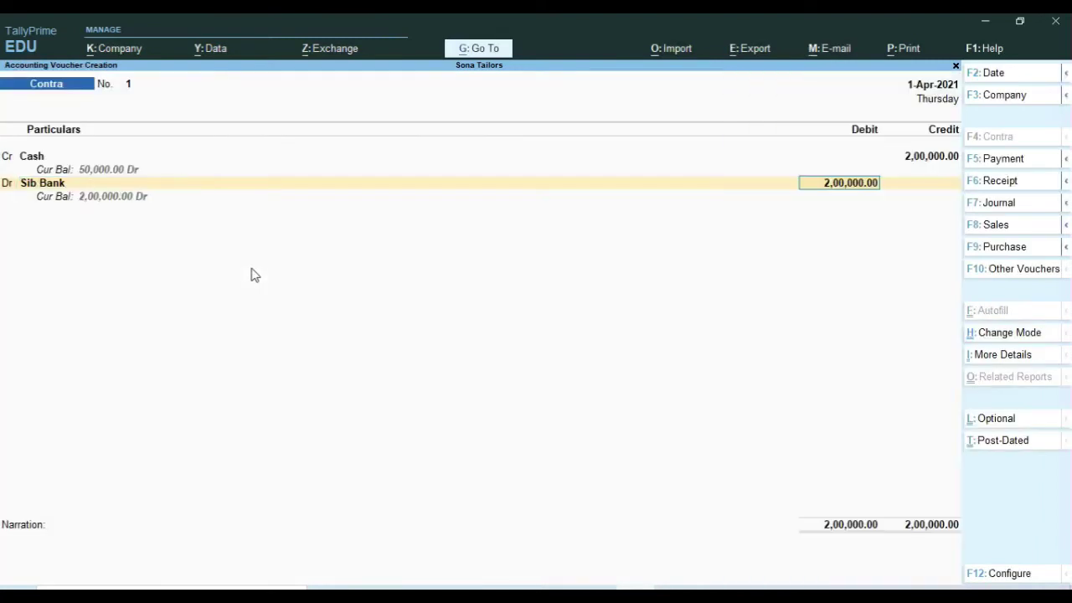
# Accept the 200000 debit to Sib Bank, leave all cash denominations blank, and save the contra voucher.
pyautogui.press('Return')
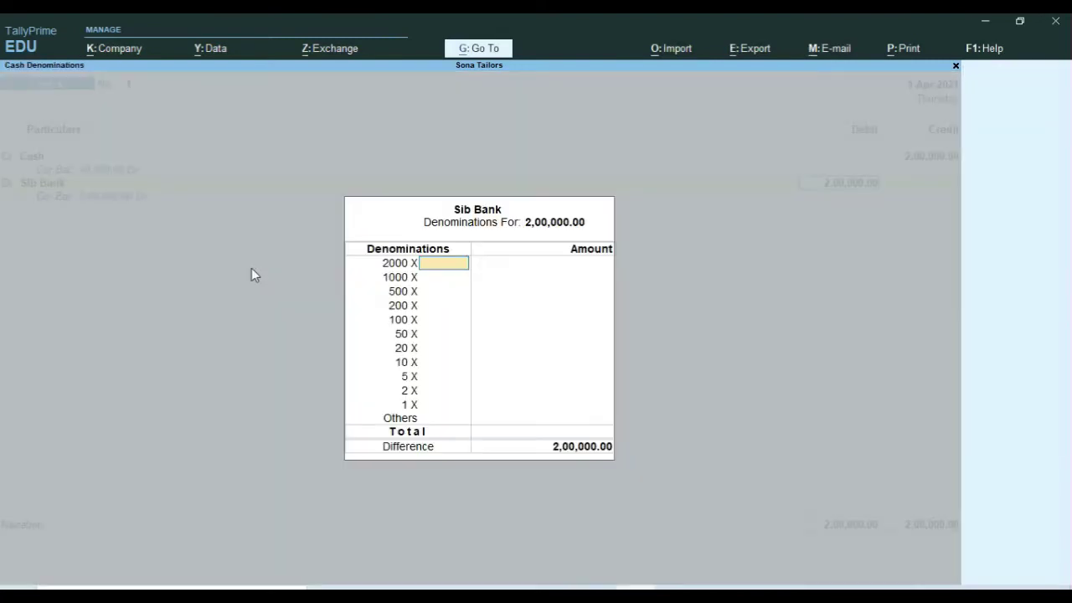
pyautogui.press('Return')
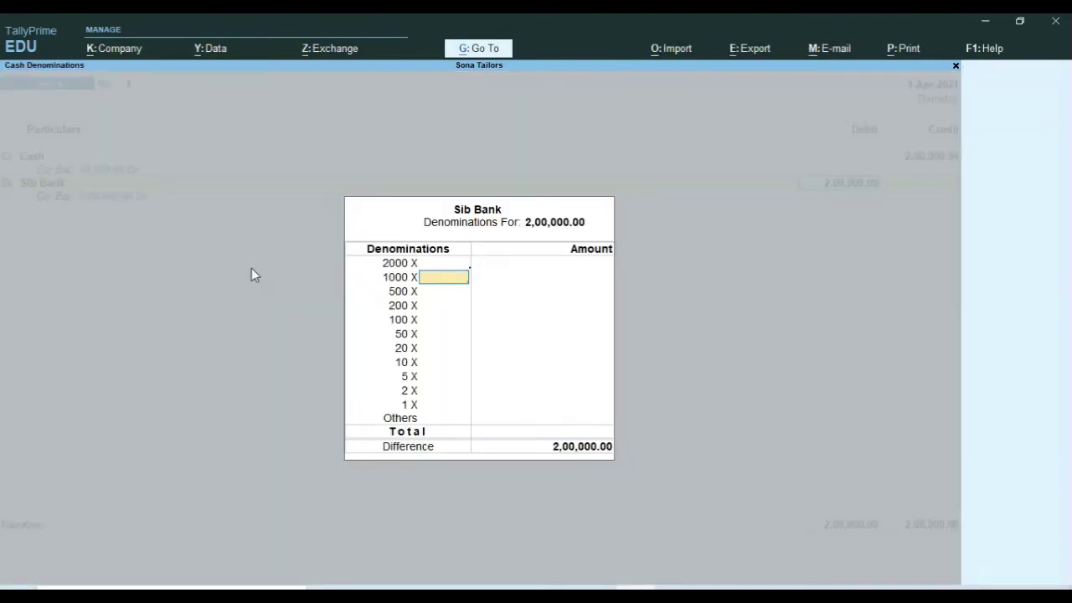
pyautogui.press('Return')
pyautogui.press('Return')
pyautogui.press('Return')
pyautogui.press('Return')
pyautogui.press('Return')
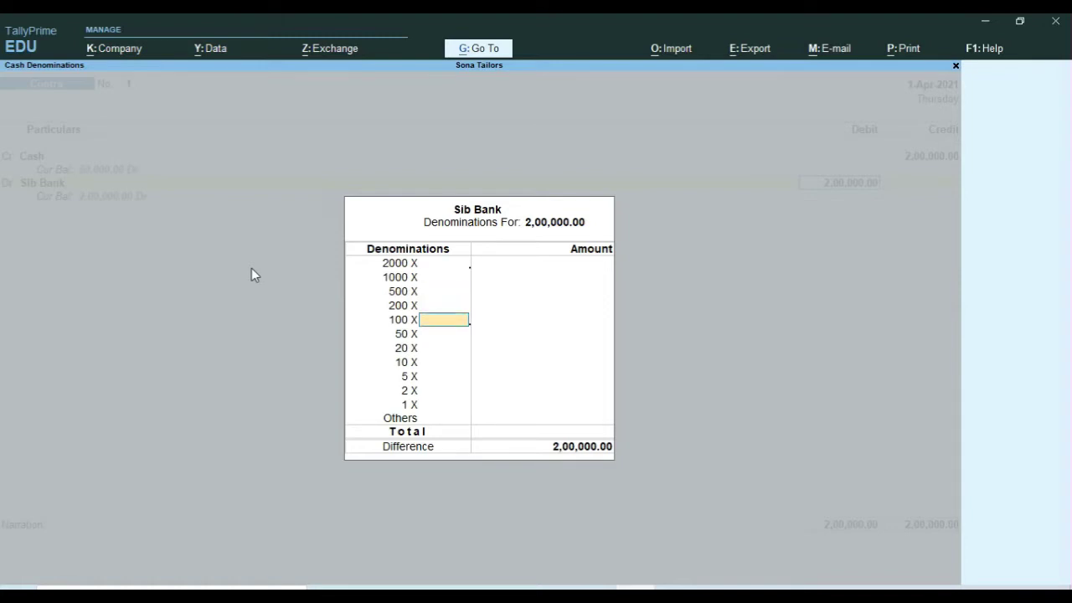
pyautogui.press('Return')
pyautogui.press('Return')
pyautogui.press('Return')
pyautogui.press('Return')
pyautogui.press('Return')
pyautogui.press('Return')
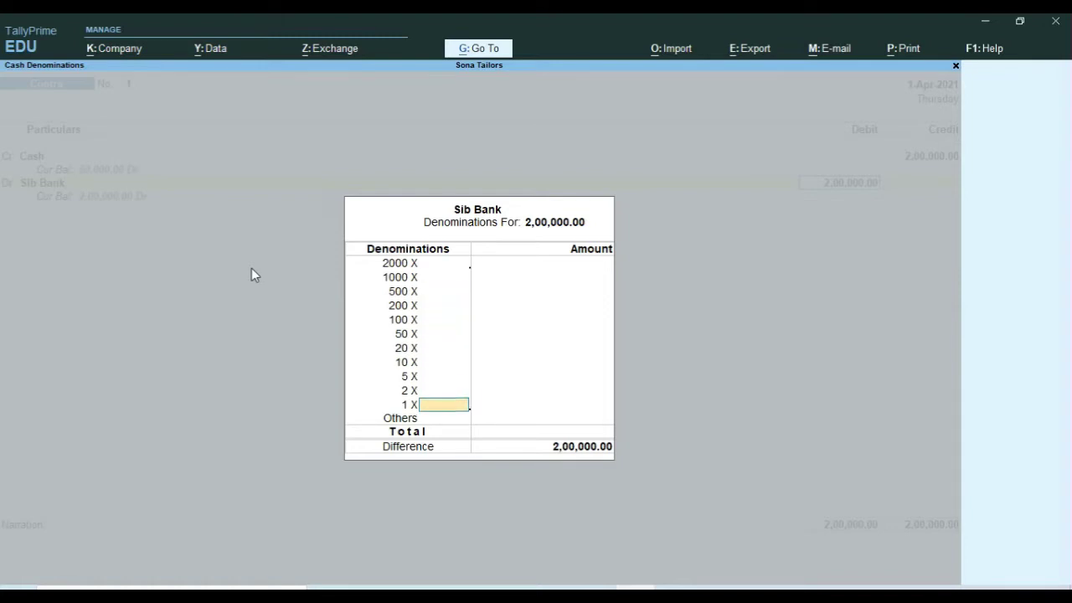
pyautogui.press('Return')
pyautogui.press('Return')
pyautogui.press('Return')
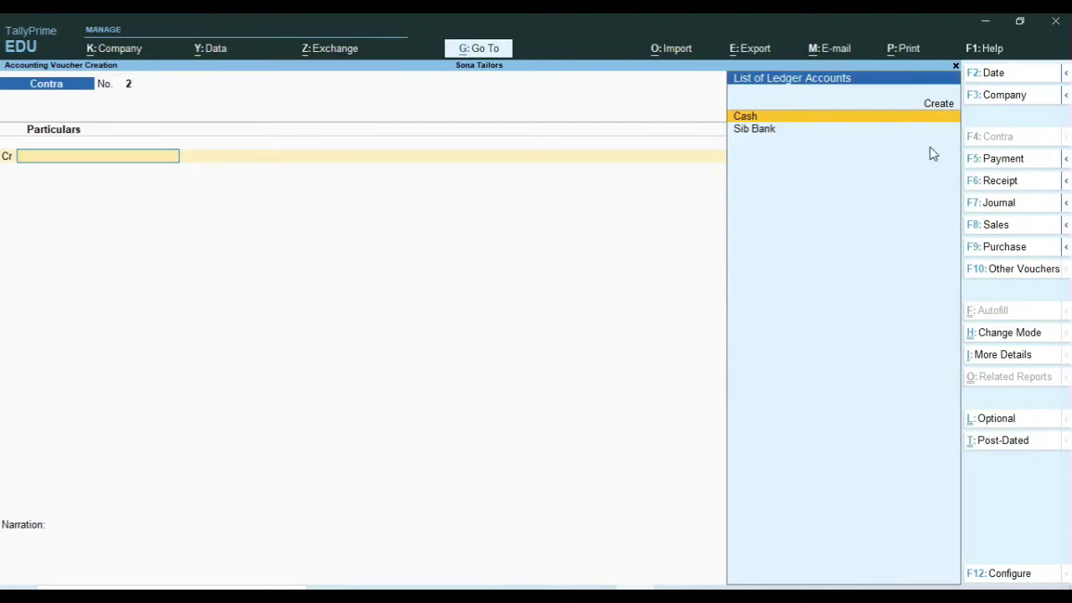
# Start a payment voucher and choose Stitching Machine as the debit ledger.
pyautogui.click(986, 164)
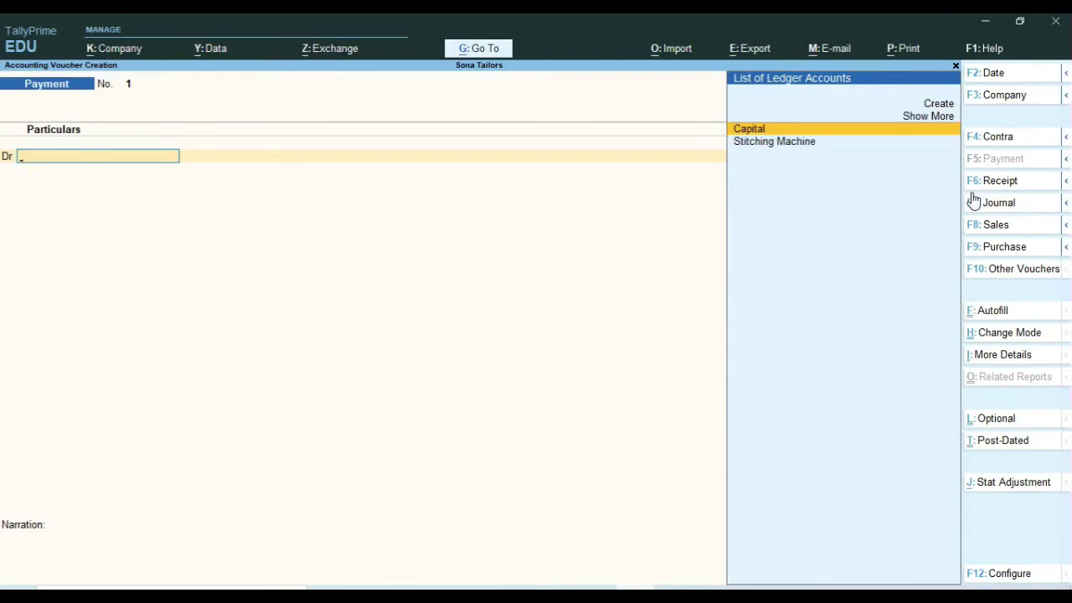
pyautogui.press('Down')
pyautogui.press('Return')
# Reopen the Stitching Machine ledger for alteration, accept its details, and return to the debit amount in the payment voucher.
pyautogui.press('BackSpace')
pyautogui.press('ctrl')
pyautogui.hotkey('ctrl', 'Return')
pyautogui.press('Return')
pyautogui.press('Return')
pyautogui.press('Return')
pyautogui.press('Return')
pyautogui.press('Return')
pyautogui.press('Return')
pyautogui.press('Return')
pyautogui.press('Return')
pyautogui.press('Return')
pyautogui.press('Return')
pyautogui.press('Return')
pyautogui.press('Return')
pyautogui.press('Return')
pyautogui.press('Return')
pyautogui.press('Return')
pyautogui.press('Return')
pyautogui.press('Return')
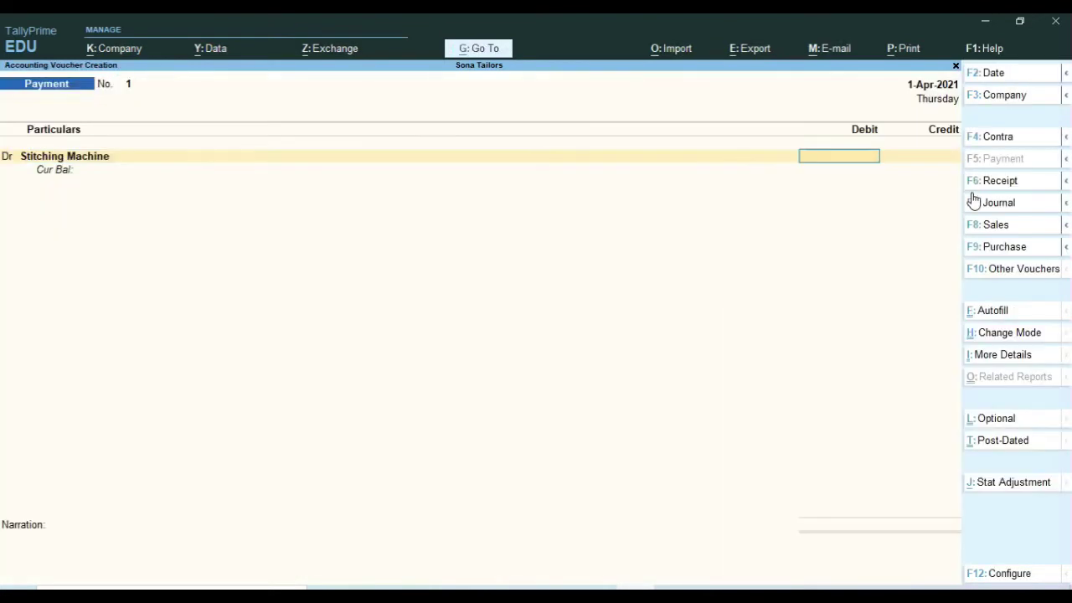
# Set the Stitching Machine debit amount in the payment voucher to 50000.
pyautogui.write('500000')
pyautogui.press('Return')
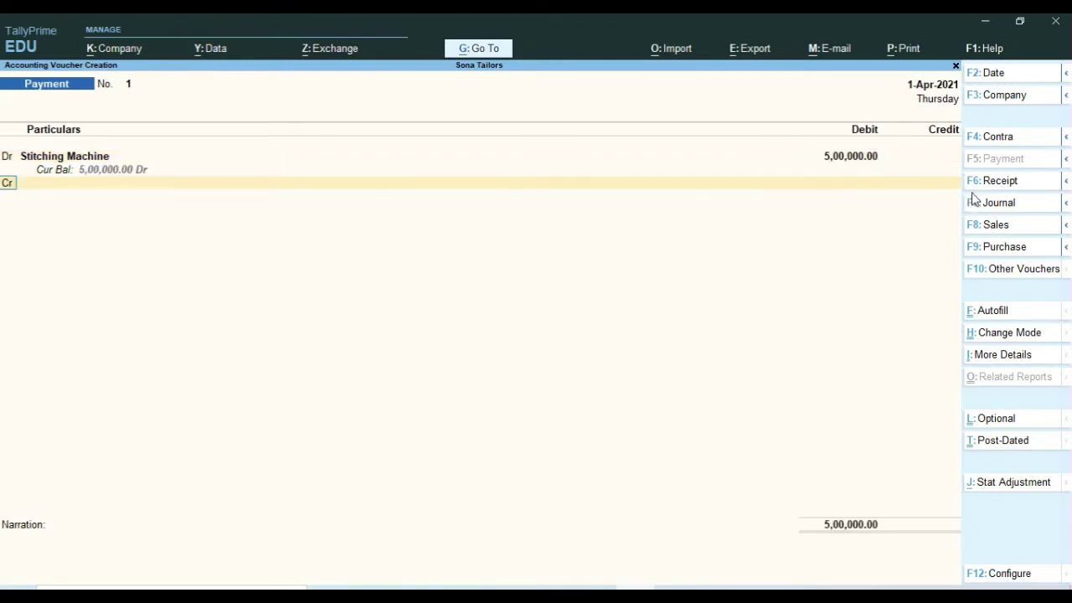
pyautogui.press('BackSpace')
pyautogui.write('500')
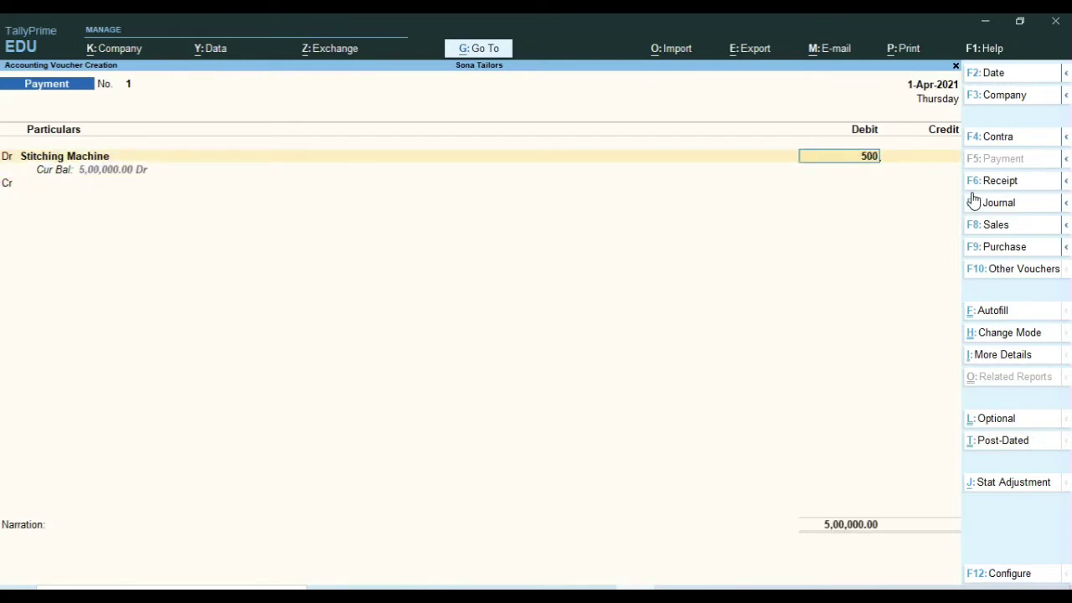
pyautogui.write('00')
pyautogui.press('Return')
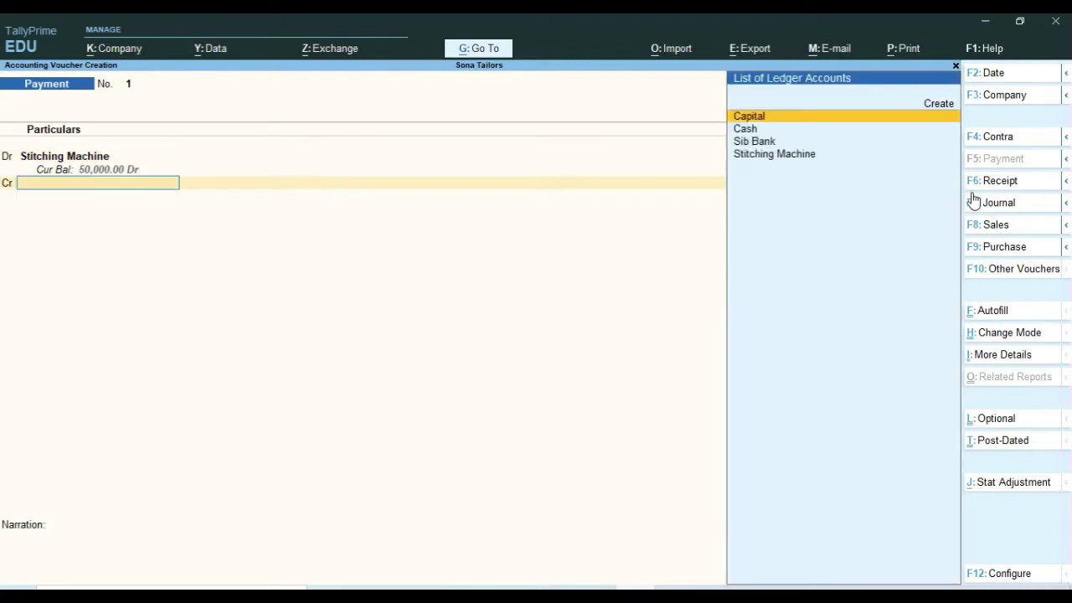
# Credit 50000 to Sib Bank in the Stitching Machine payment voucher and save the voucher without a narration.
pyautogui.press('Down')
pyautogui.press('Down')
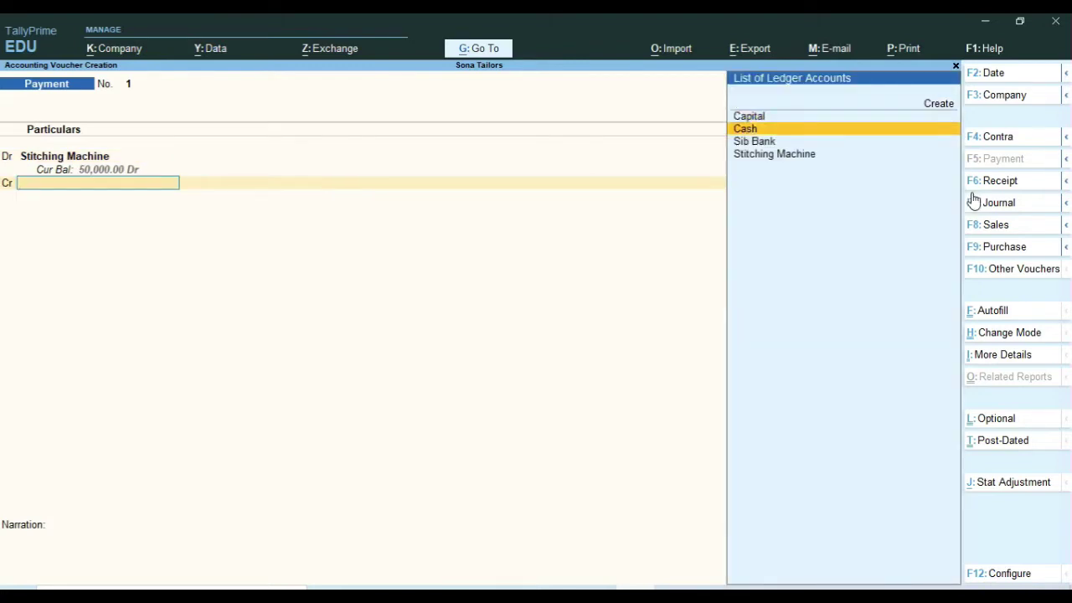
pyautogui.press('Return')
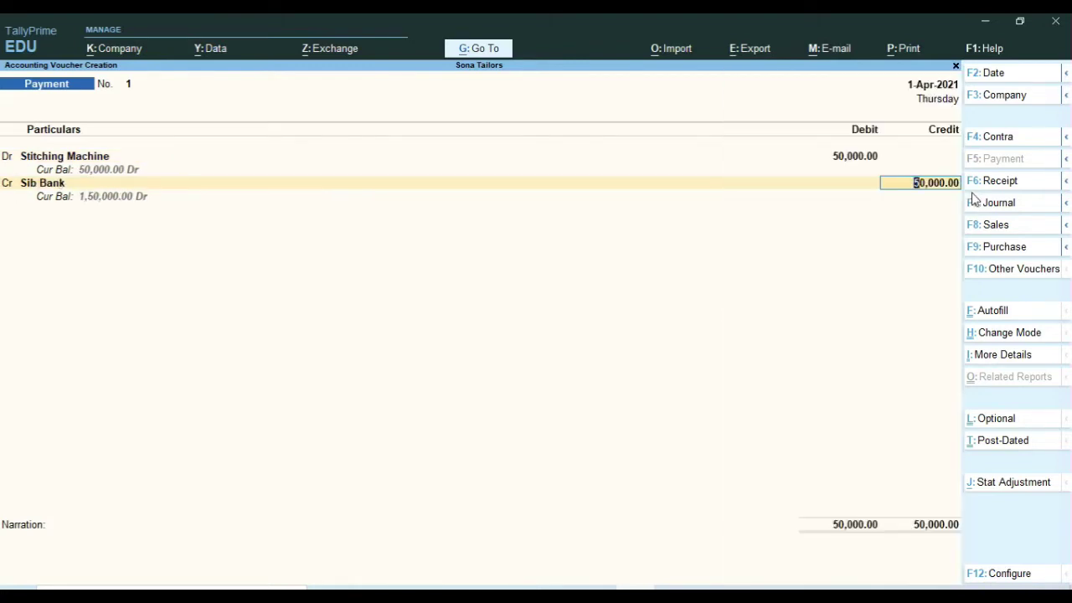
pyautogui.press('Return')
pyautogui.press('Return')
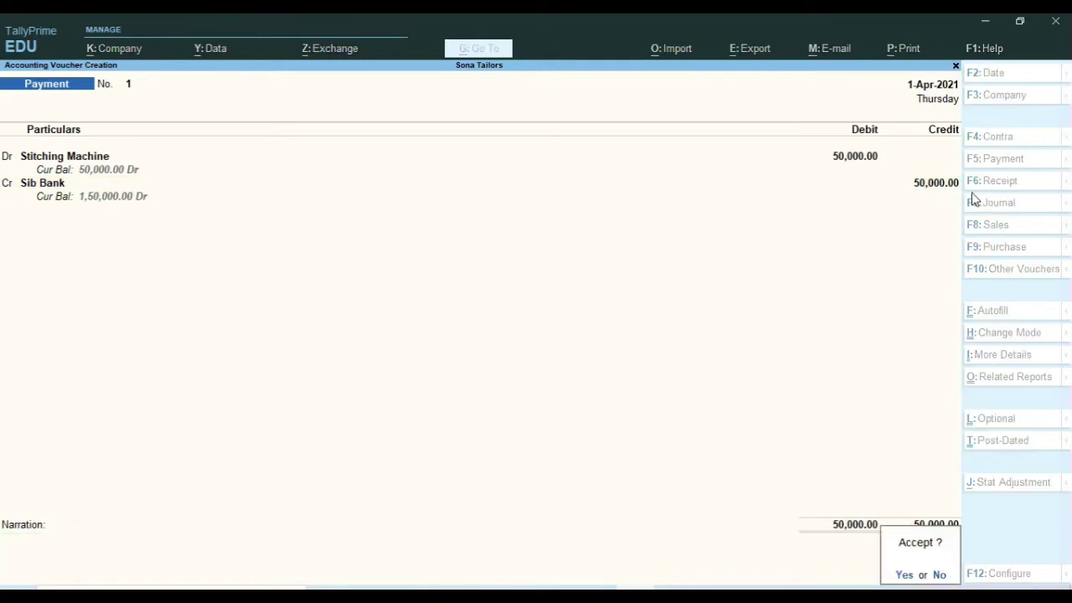
pyautogui.press('Return')
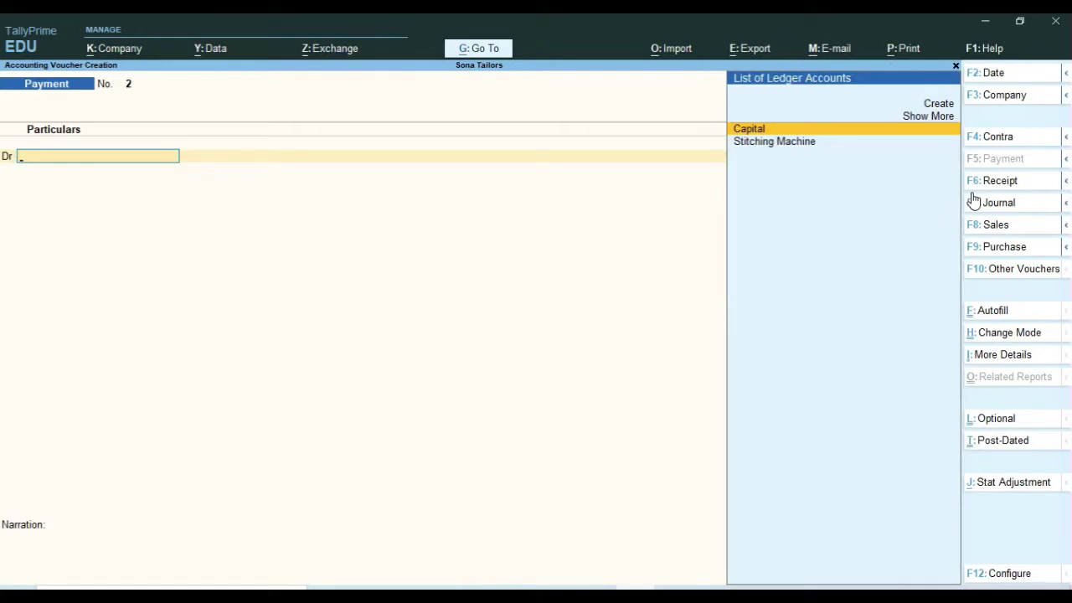
# Start creating a ledger named Furniture from the debit line of the new payment voucher, leaving the alias blank.
pyautogui.hotkey('alt', 'c')
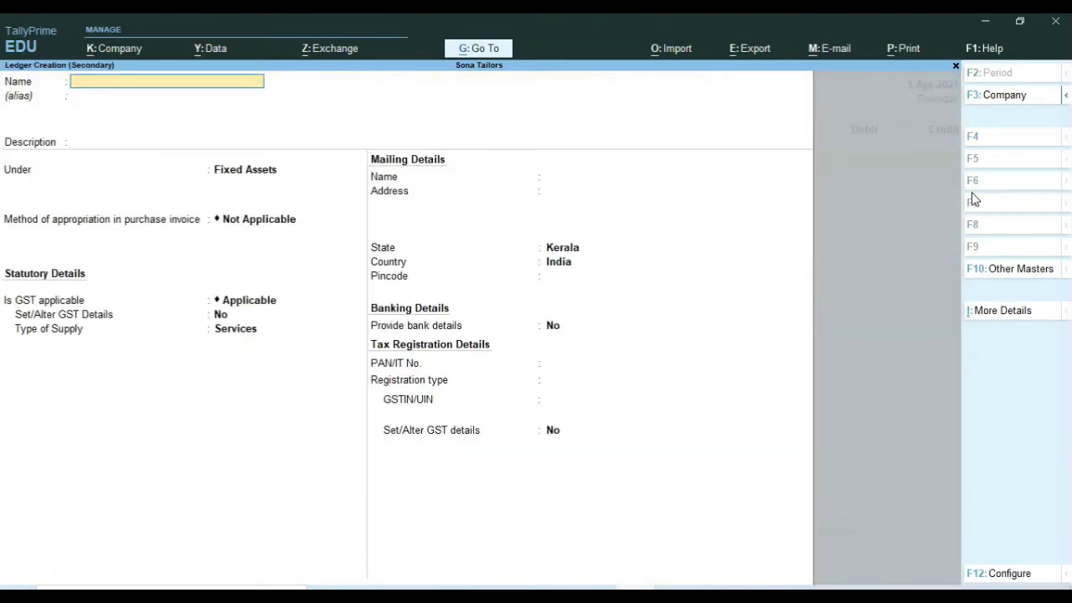
pyautogui.write('Furniture')
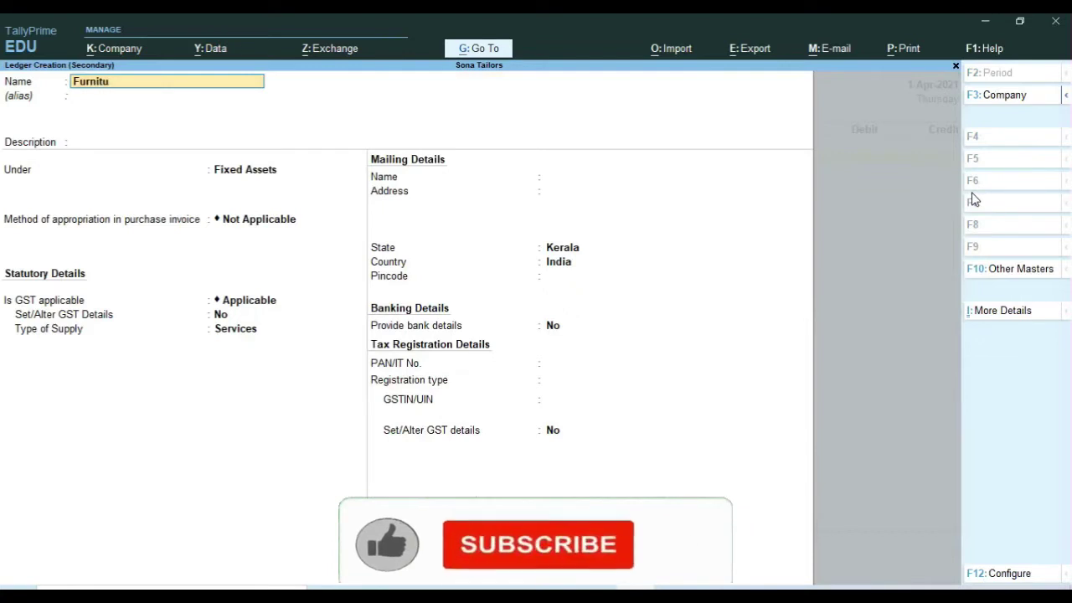
pyautogui.press('Return')
pyautogui.press('Return')
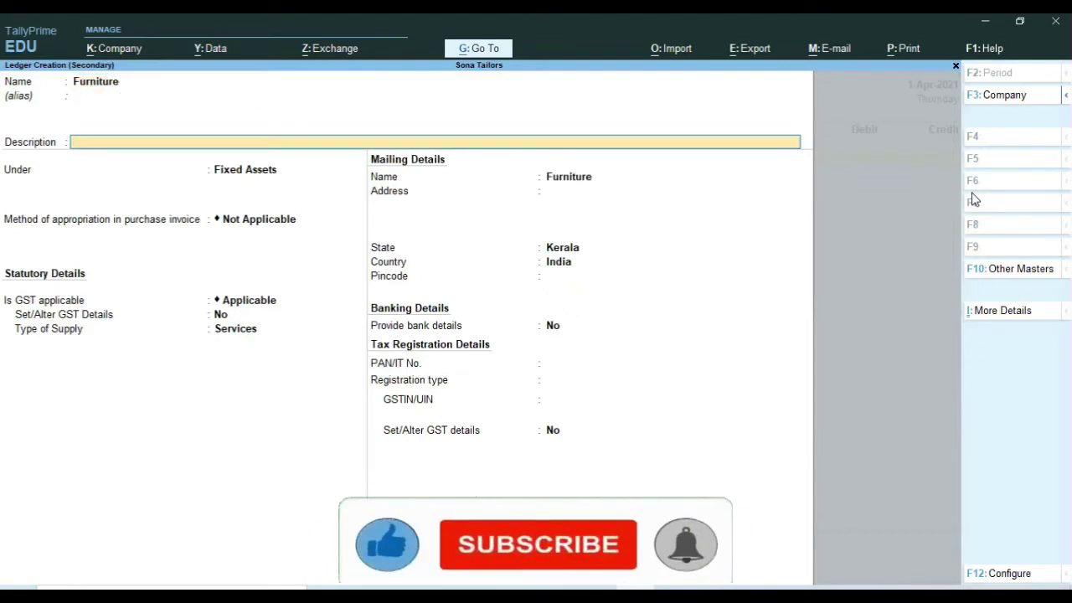
# Keep the Furniture ledger under Fixed Assets, accept its remaining default details, and save it.
pyautogui.press('Return')
pyautogui.press('Return')
pyautogui.press('Return')
pyautogui.press('Return')
pyautogui.press('Return')
pyautogui.press('Return')
pyautogui.press('Return')
pyautogui.press('Return')
pyautogui.press('Return')
pyautogui.press('Return')
pyautogui.press('Return')
pyautogui.press('Return')
pyautogui.press('Return')
pyautogui.press('Return')
# Debit Furniture 25000 against a Sib Bank credit of the same amount, and save the payment voucher without a narration.
pyautogui.write('250000.00')
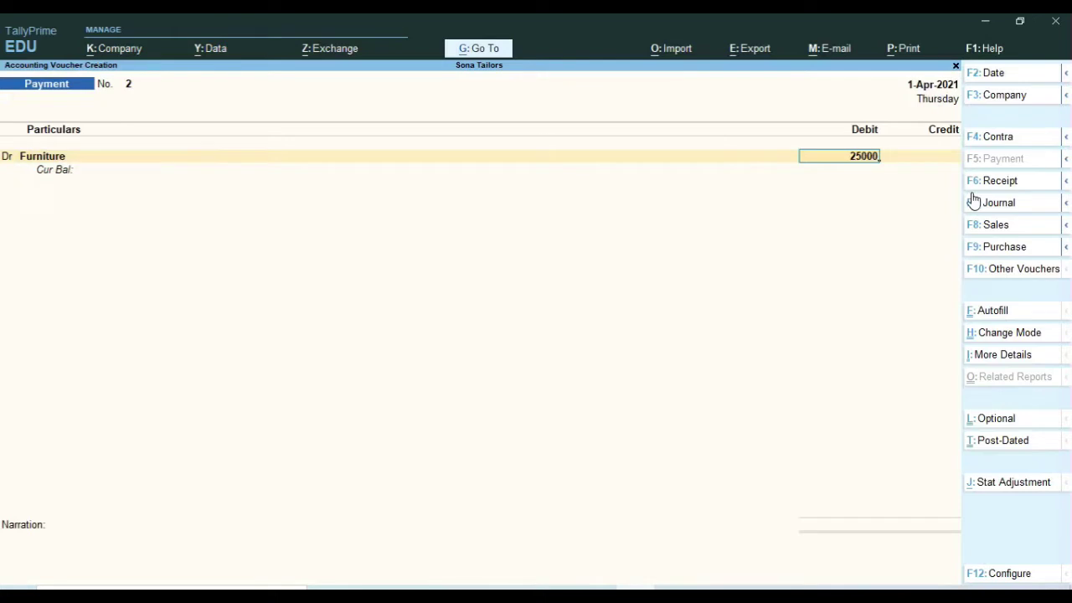
pyautogui.press('Return')
pyautogui.press('Return')
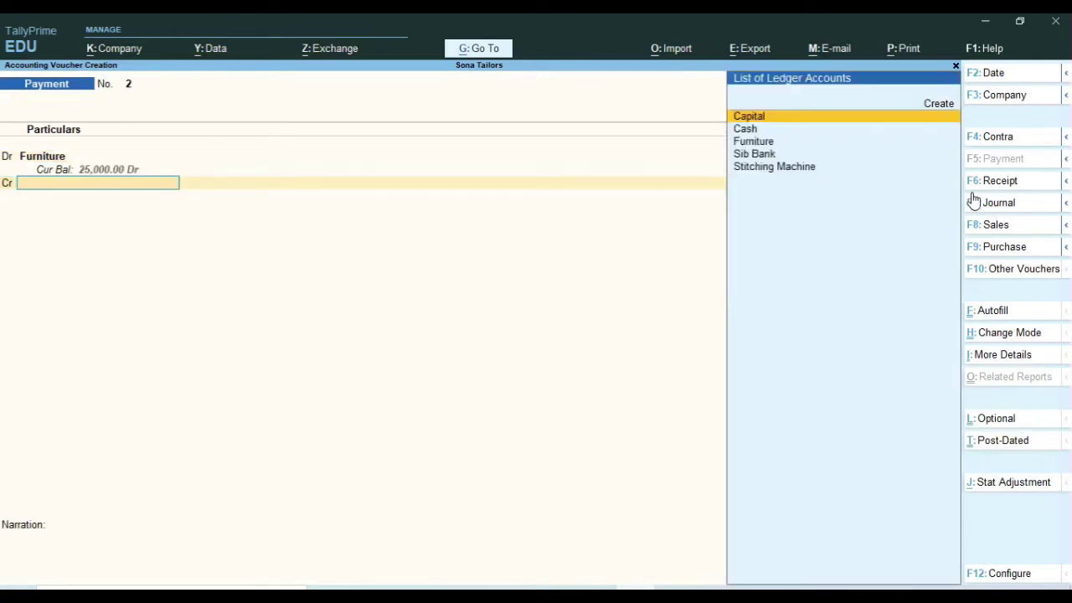
pyautogui.press('Down')
pyautogui.press('Down')
pyautogui.press('Down')
pyautogui.press('Return')
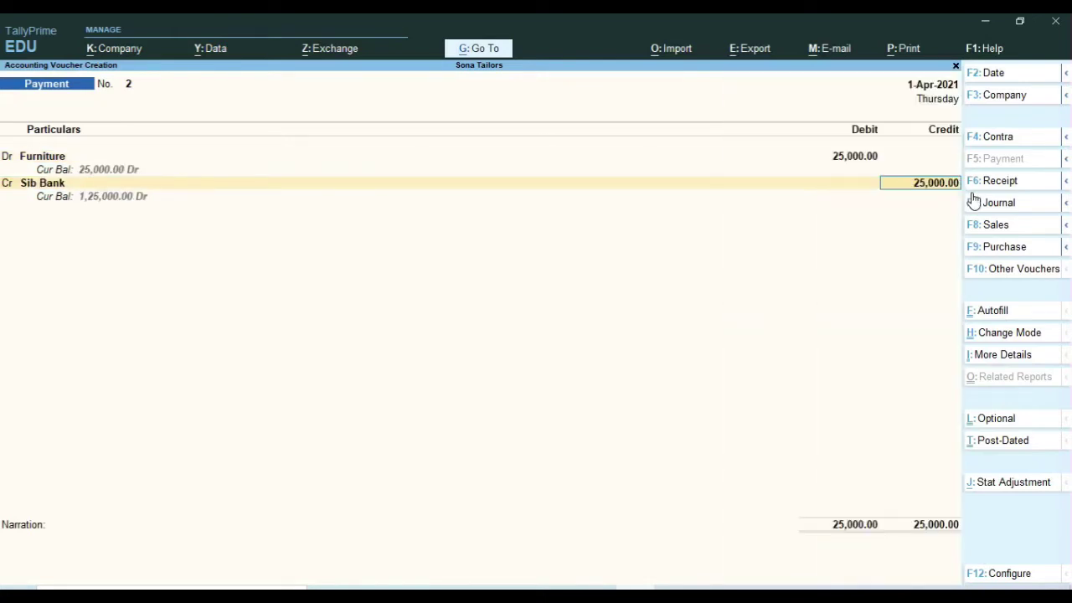
pyautogui.press('Return')
pyautogui.press('Return')
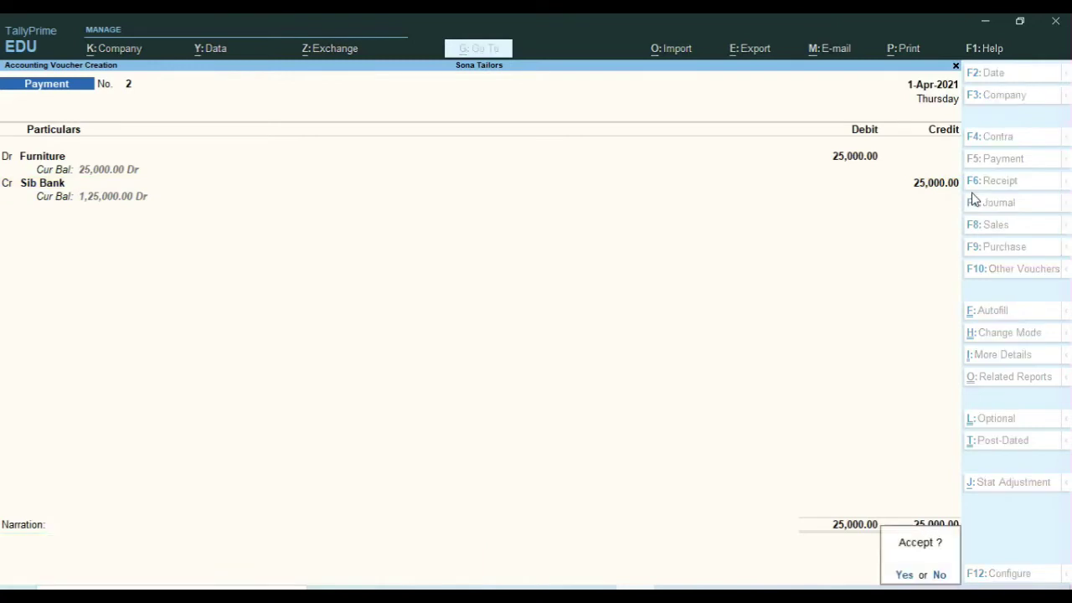
pyautogui.press('Return')
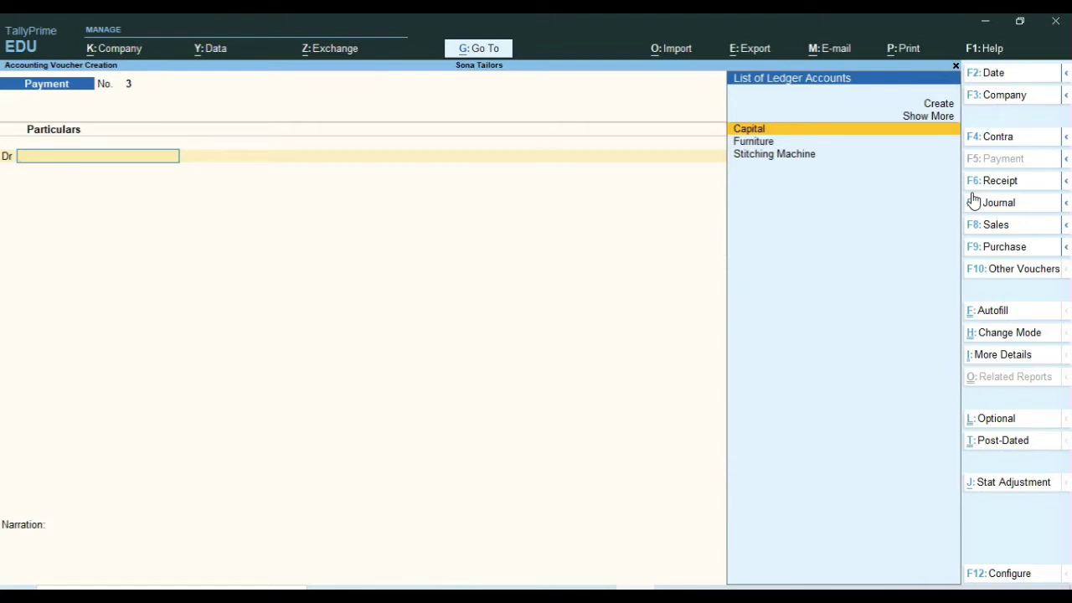
# Start a new ledger named Printing and Stationary from the payment voucher and place it under Indirect Expenses.
pyautogui.press('alt')
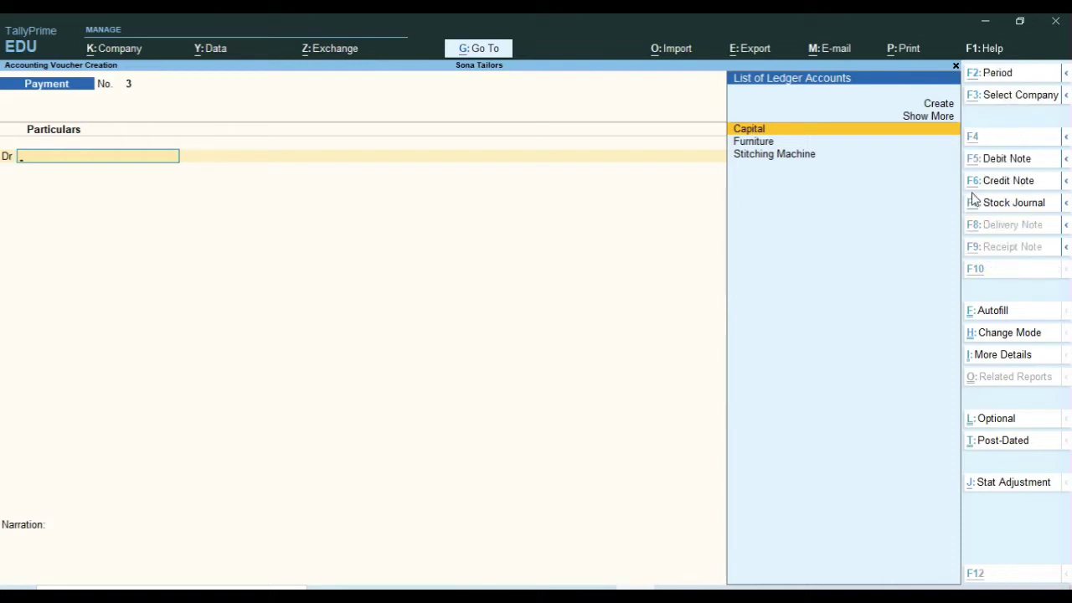
pyautogui.hotkey('alt', 'c')
pyautogui.write('P')
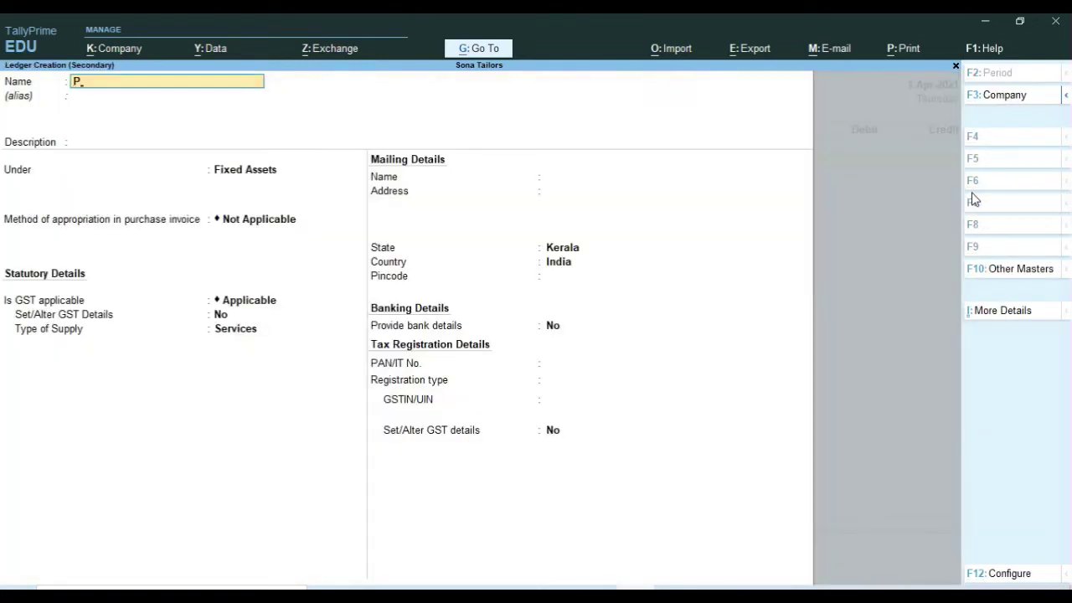
pyautogui.write('rinting and Stationary')
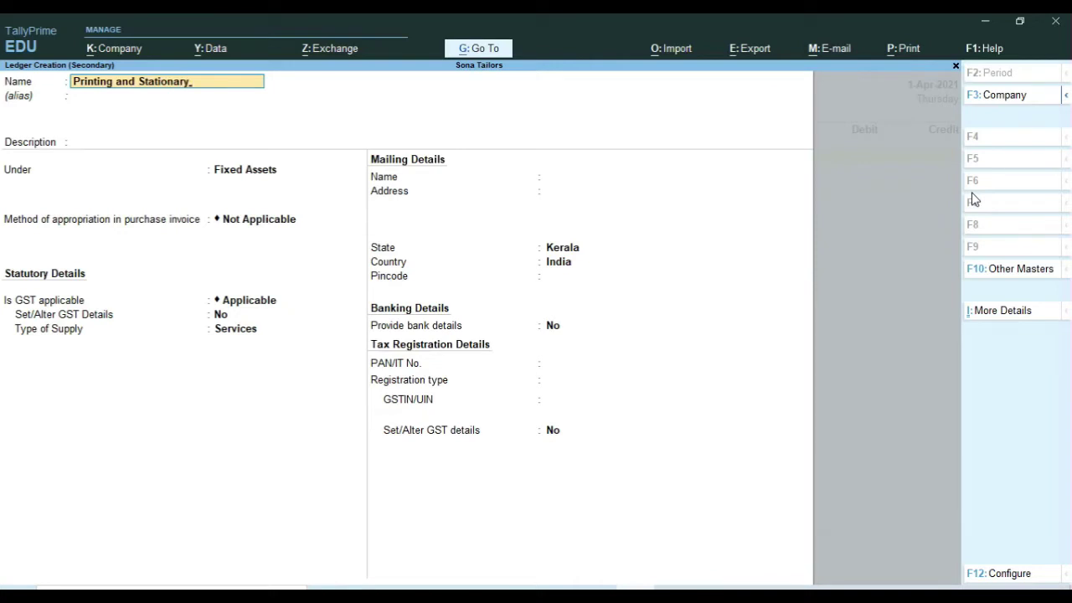
pyautogui.press('Return')
pyautogui.press('Return')
pyautogui.write('I')
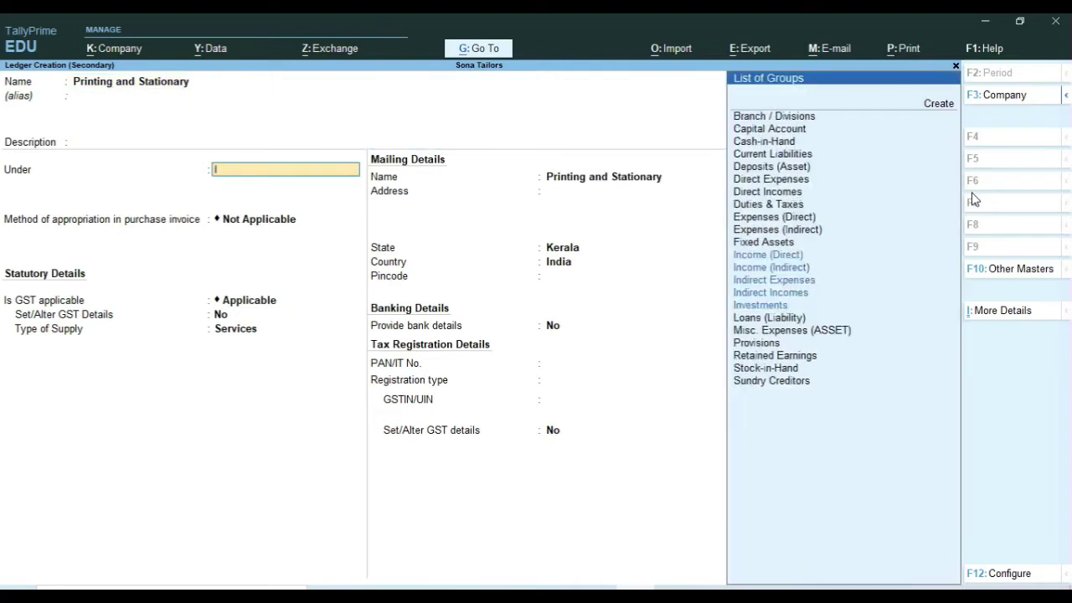
pyautogui.press('Down')
pyautogui.press('Down')
pyautogui.press('Down')
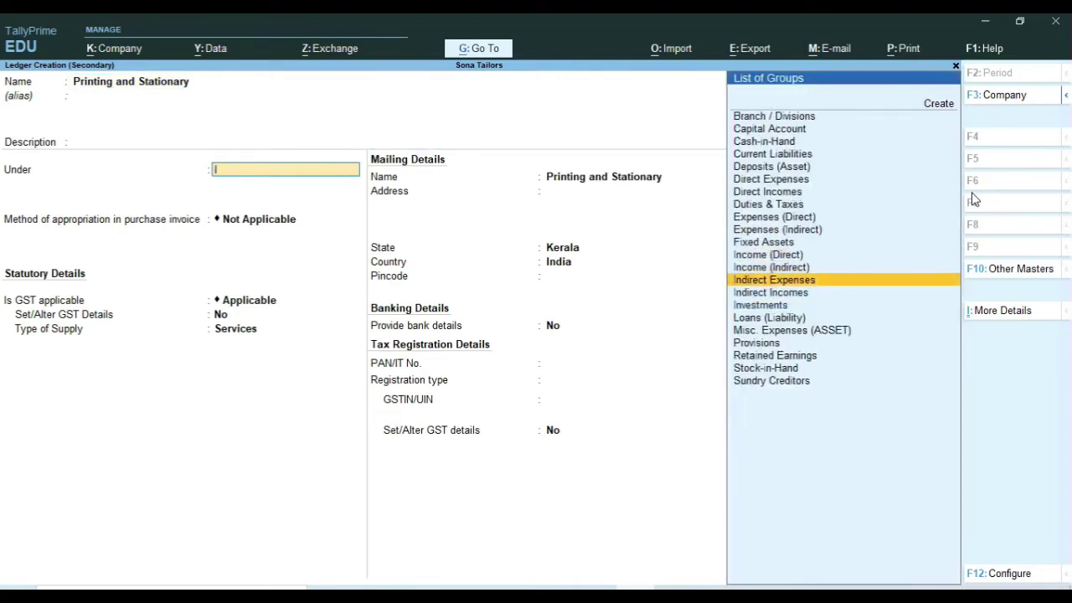
pyautogui.press('Return')
# Accept the default ledger type, GST and supply details for Printing and Stationary, and save the ledger.
pyautogui.press('Return')
pyautogui.press('Return')
pyautogui.press('Return')
pyautogui.press('Return')
pyautogui.press('Return')
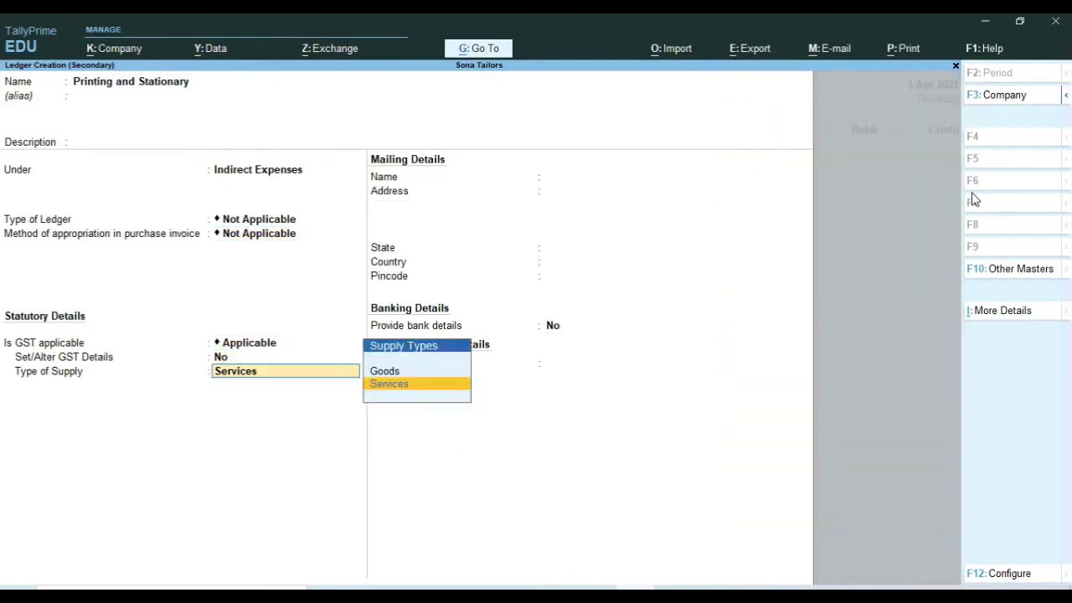
pyautogui.press('Return')
pyautogui.press('Return')
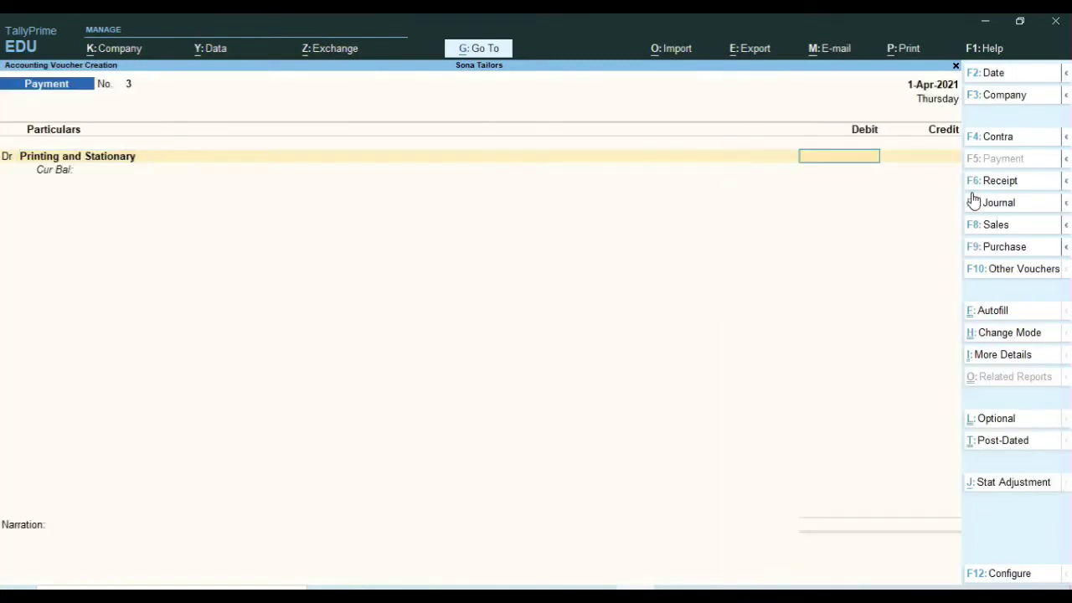
# Debit Printing and Stationary 1500 against a Cash credit of the same amount, and save the payment voucher.
pyautogui.write('1500')
pyautogui.press('Return')
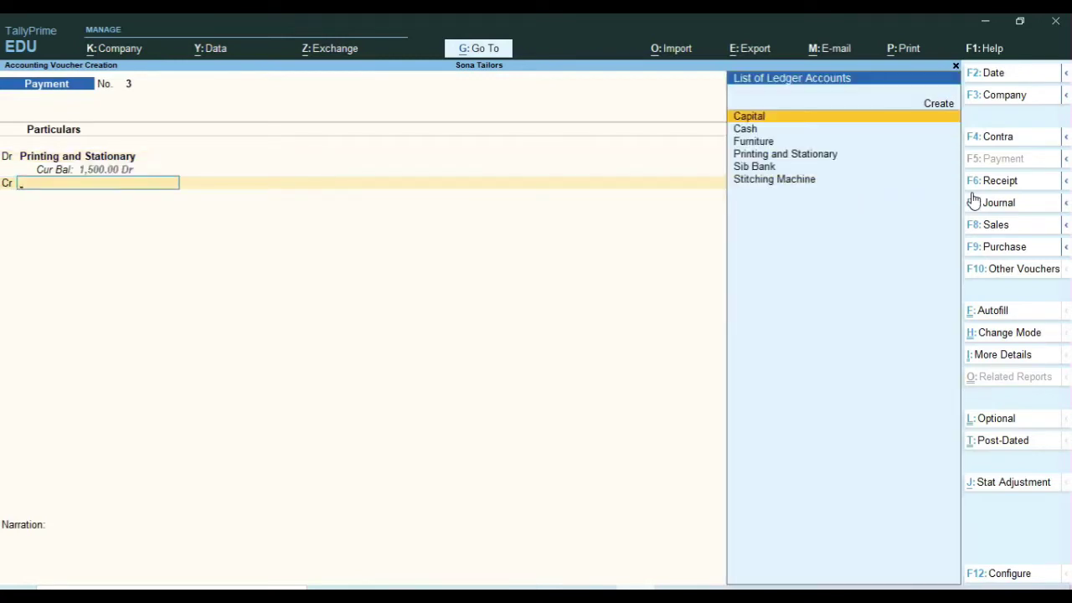
pyautogui.press('Down')
pyautogui.press('Return')
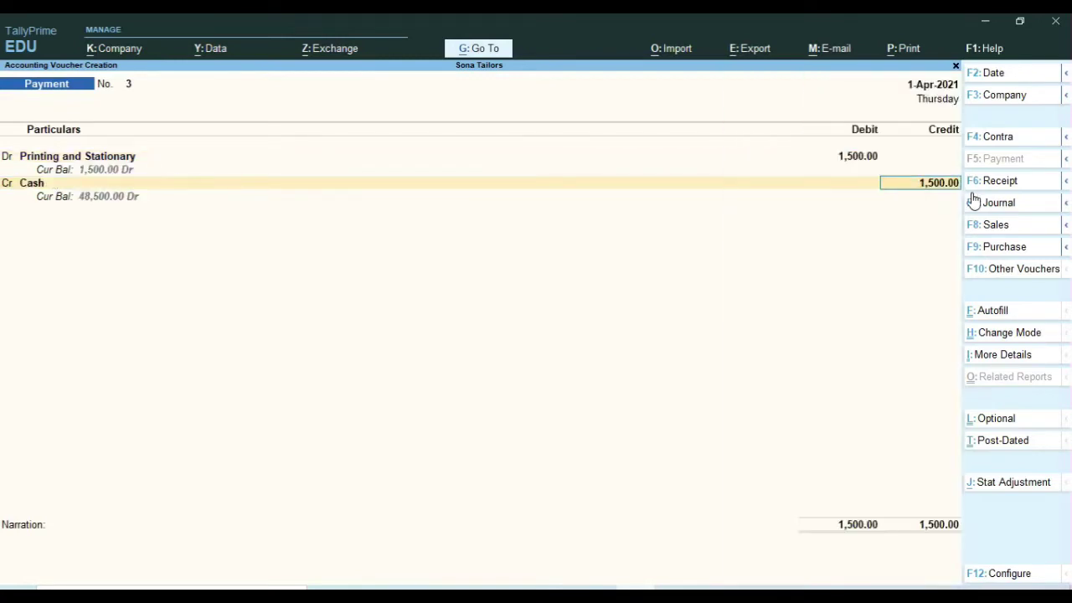
pyautogui.press('Return')
pyautogui.press('Return')
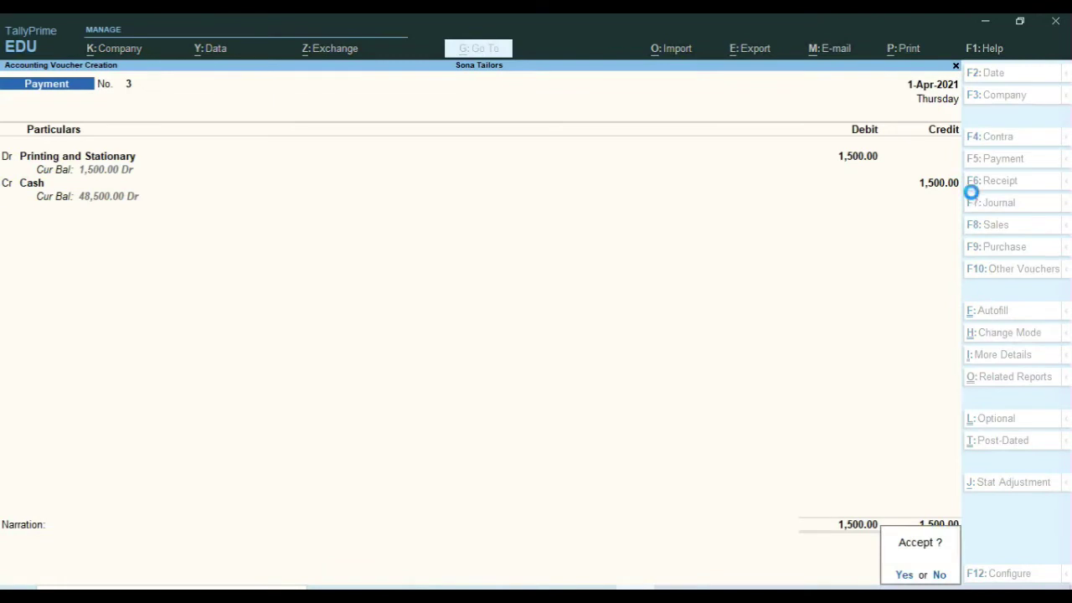
pyautogui.press('Return')
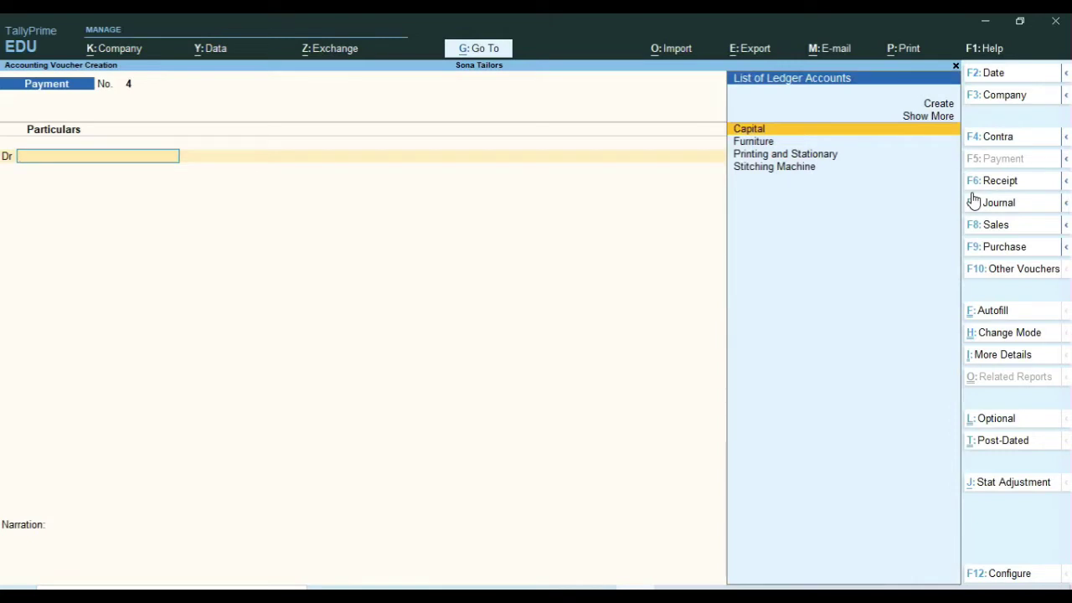
# Start a sales voucher with Cash as the party account and accept the default party details, with Kerala as place of supply.
pyautogui.click(998, 228)
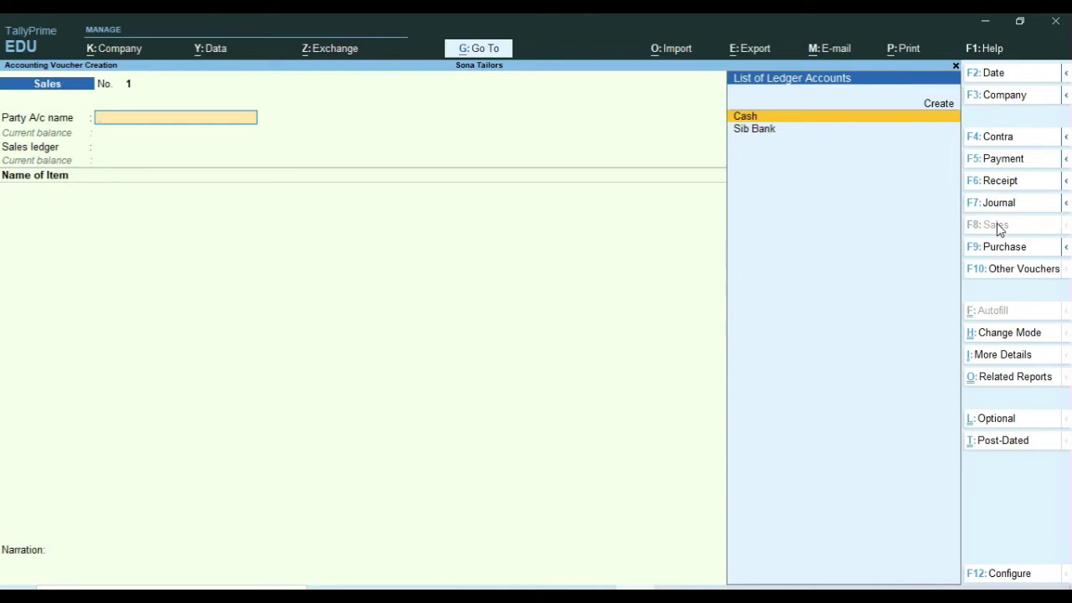
pyautogui.press('Return')
pyautogui.press('Return')
pyautogui.press('Return')
pyautogui.press('Return')
pyautogui.press('Return')
pyautogui.press('Return')
pyautogui.press('Return')
pyautogui.press('Return')
pyautogui.press('Return')
pyautogui.press('Return')
pyautogui.press('Return')
pyautogui.press('Return')
pyautogui.press('Return')
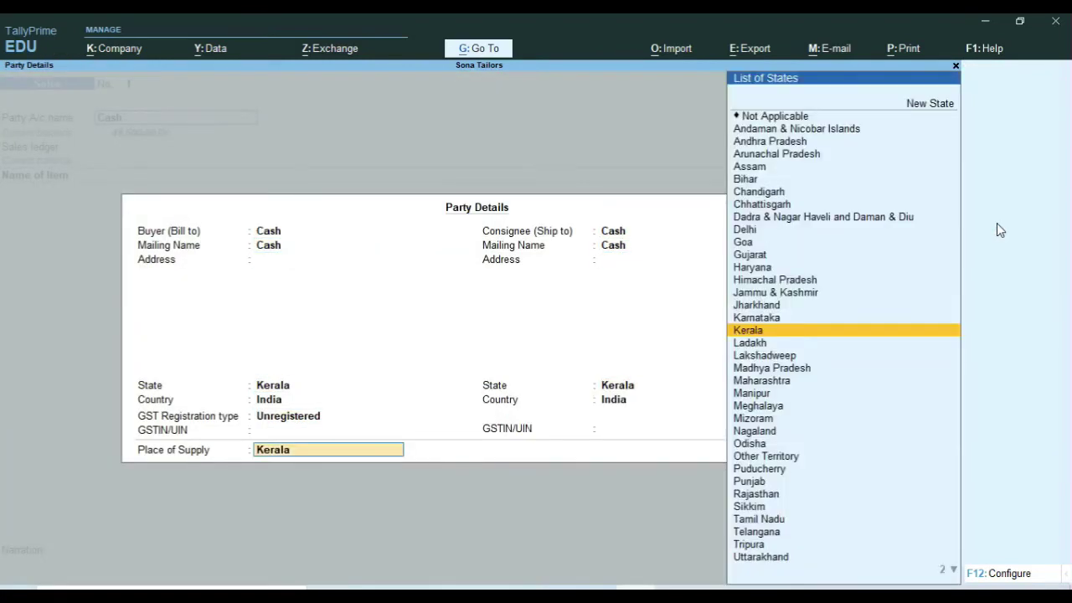
pyautogui.press('Return')
# Start a new ledger named Sales for the sales voucher and place it under Sales Accounts.
pyautogui.press('Return')
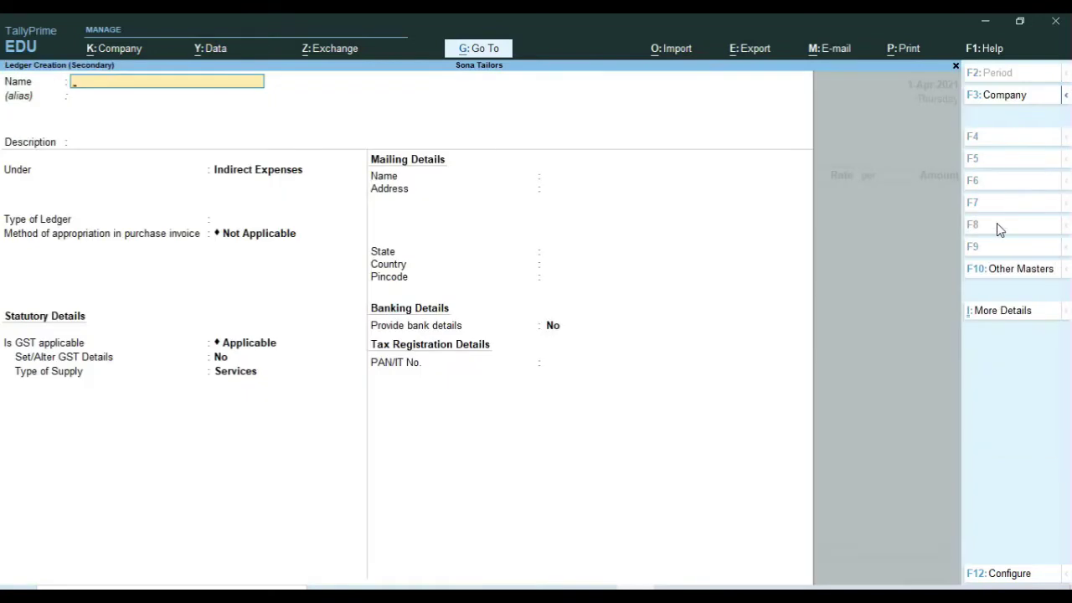
pyautogui.press('Escape')
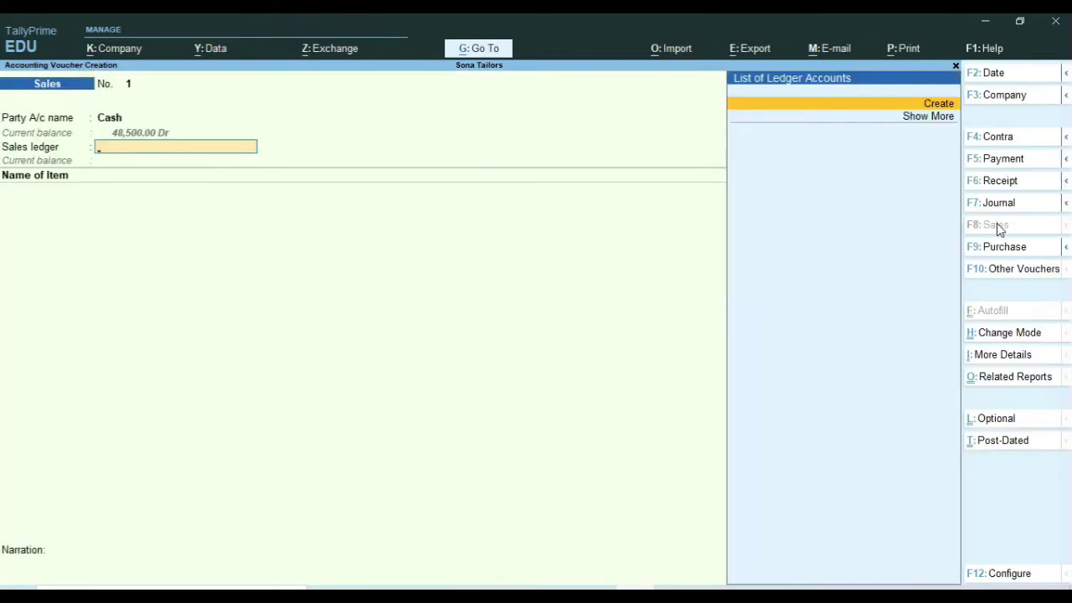
pyautogui.hotkey('alt', 'c')
pyautogui.write('Sales')
pyautogui.press('Return')
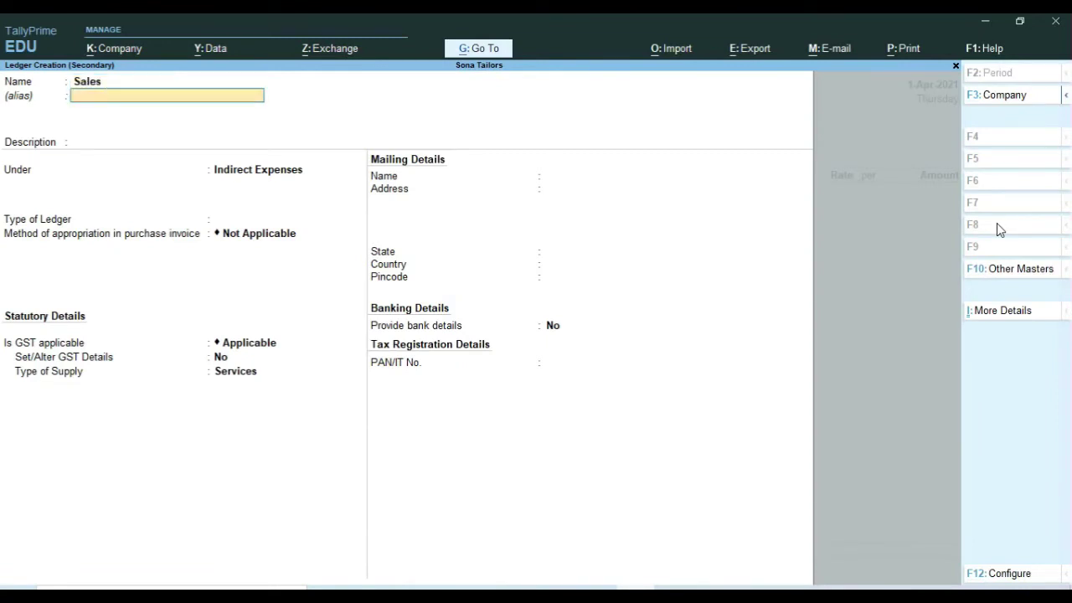
pyautogui.press('Return')
pyautogui.press('Return')
pyautogui.write('S')
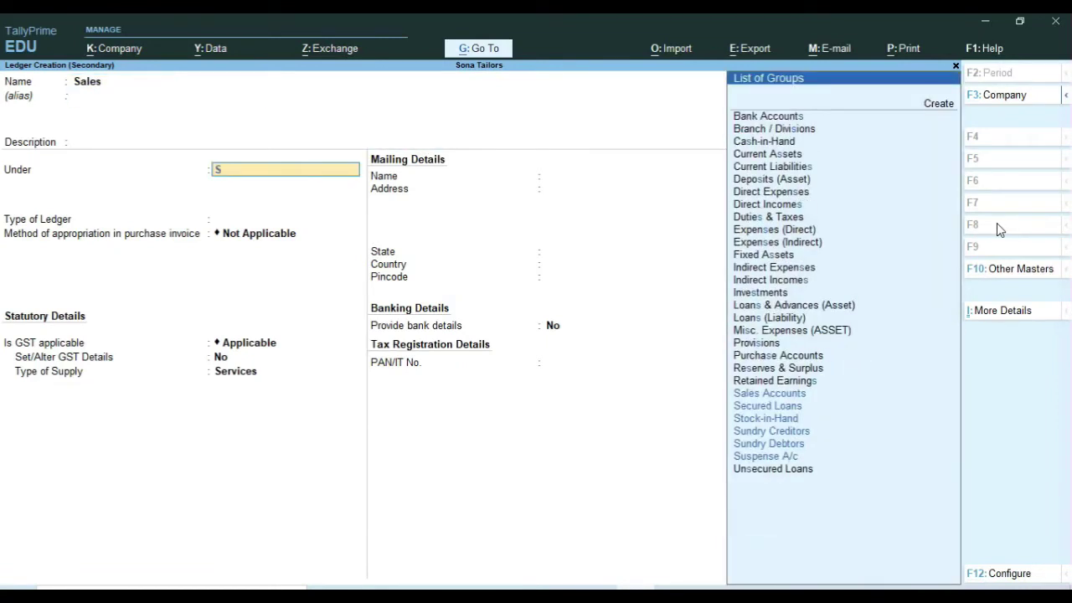
pyautogui.press('Return')
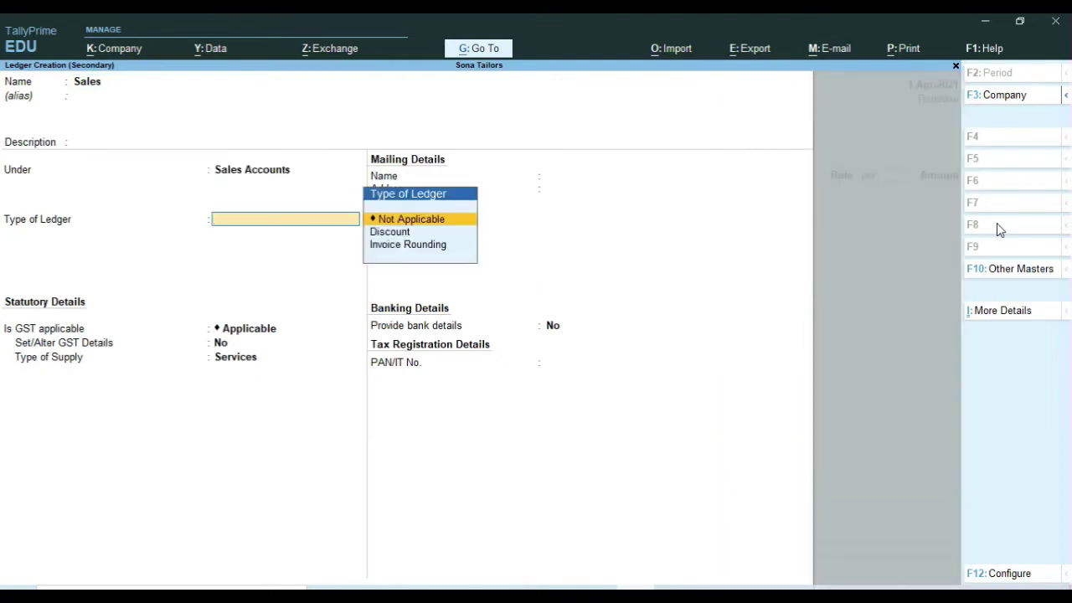
# Set the Sales ledger's type to Not Applicable, accept its default GST and bank details, and save the ledger.
pyautogui.press('Return')
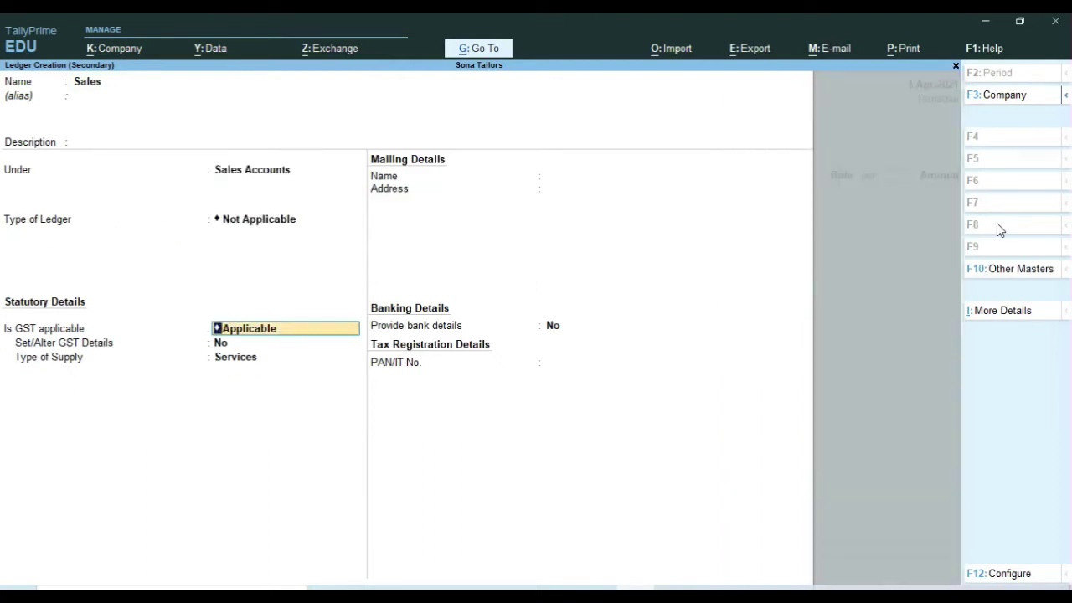
pyautogui.press('Return')
pyautogui.press('Return')
pyautogui.press('Return')
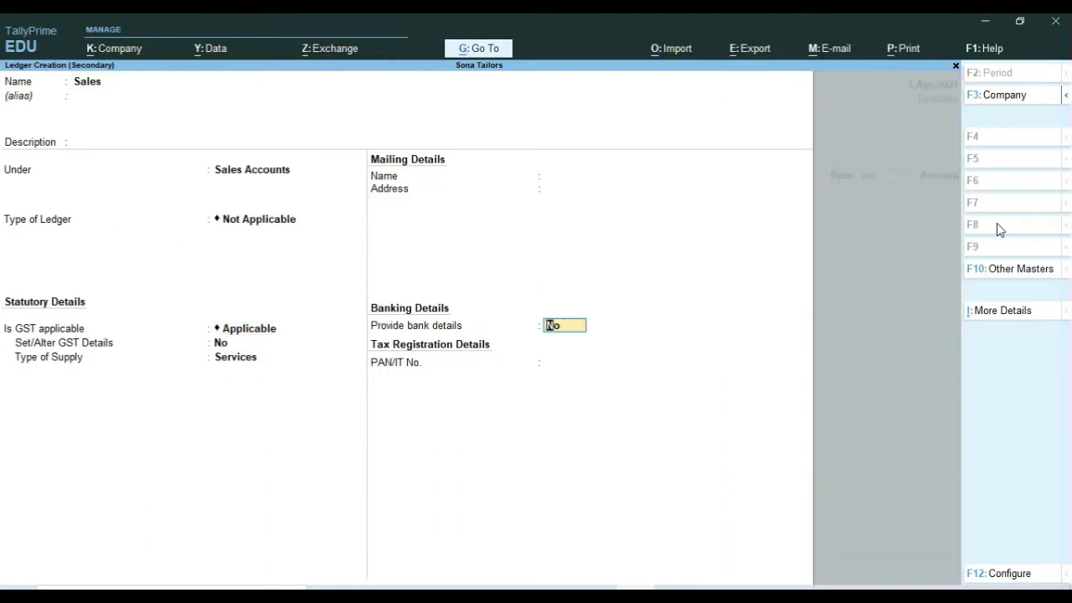
pyautogui.press('Return')
pyautogui.press('Return')
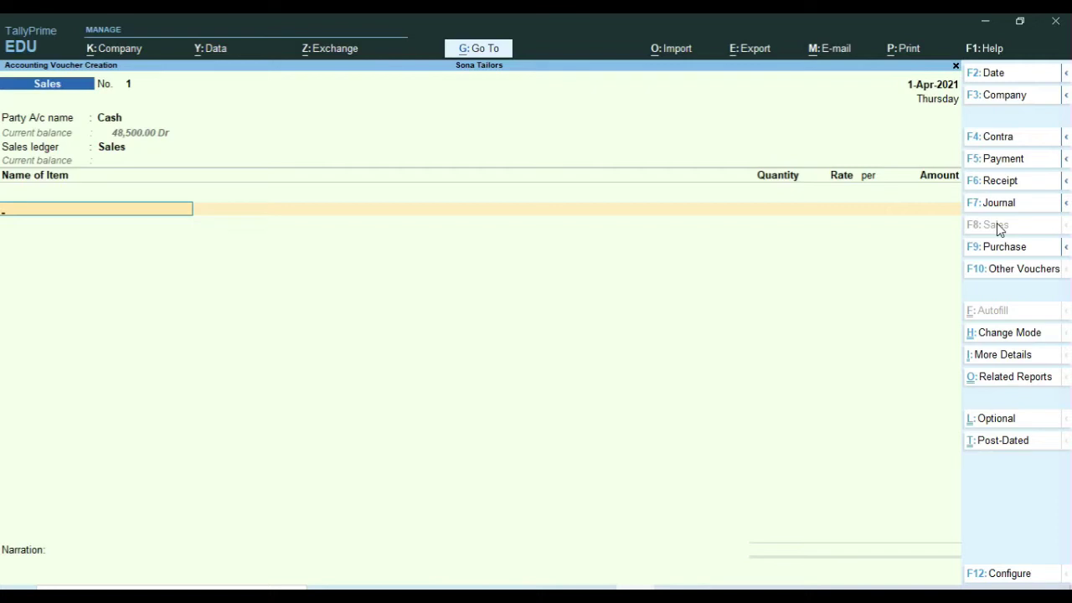
# Start a new stock item named Blouse for the sales voucher, leaving its alias blank.
pyautogui.hotkey('alt', 'c')
pyautogui.write('Blouse')
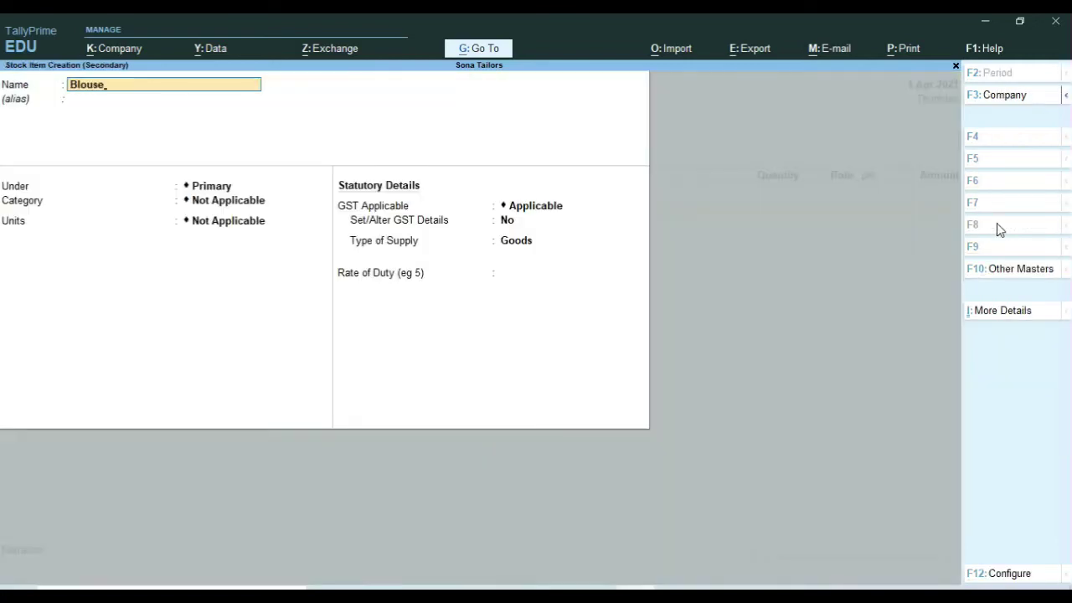
pyautogui.press('Return')
pyautogui.press('Return')
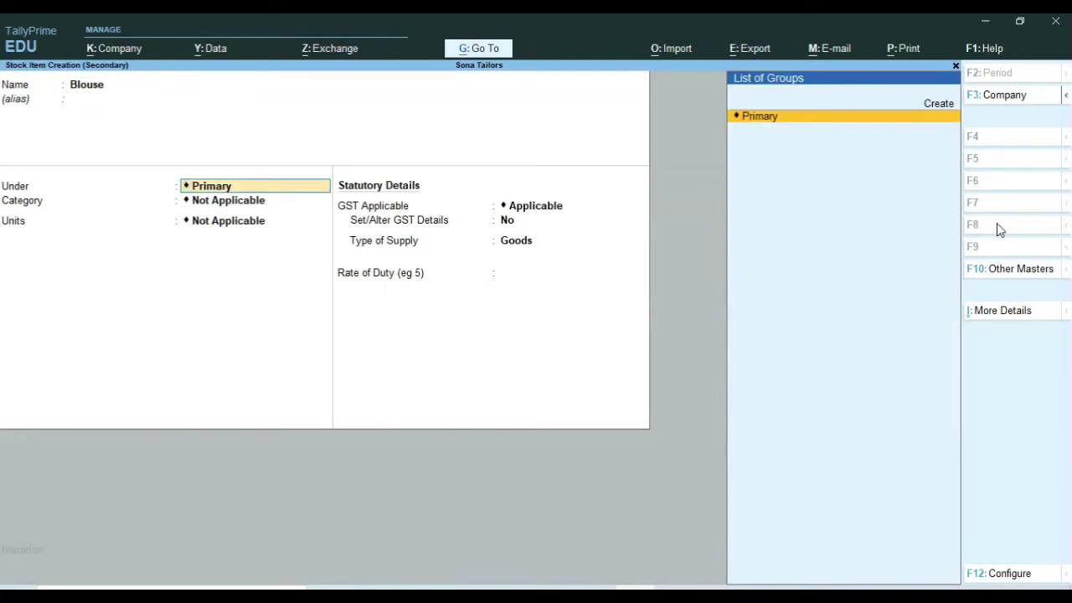
# Check the stock item configuration for the Stock Item Behaviour option and accept the settings.
pyautogui.press('F12')
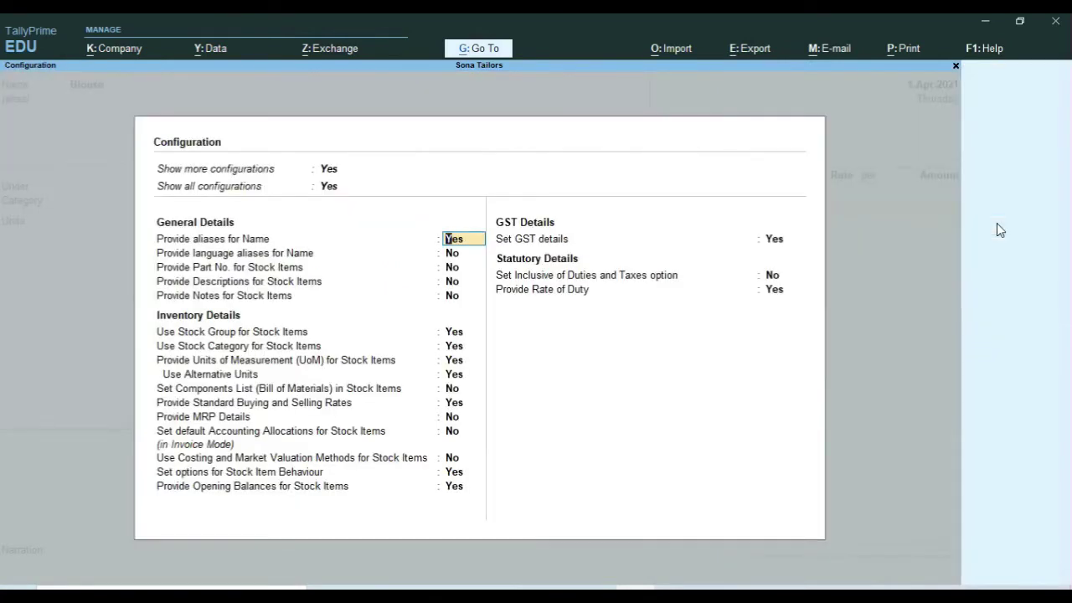
pyautogui.press('Down')
pyautogui.press('Down')
pyautogui.press('Down')
pyautogui.press('Down')
pyautogui.press('Down')
pyautogui.press('Down')
pyautogui.press('Down')
pyautogui.press('Down')
pyautogui.press('Down')
pyautogui.press('Down')
pyautogui.press('Down')
pyautogui.press('Down')
pyautogui.press('Down')
pyautogui.press('Down')
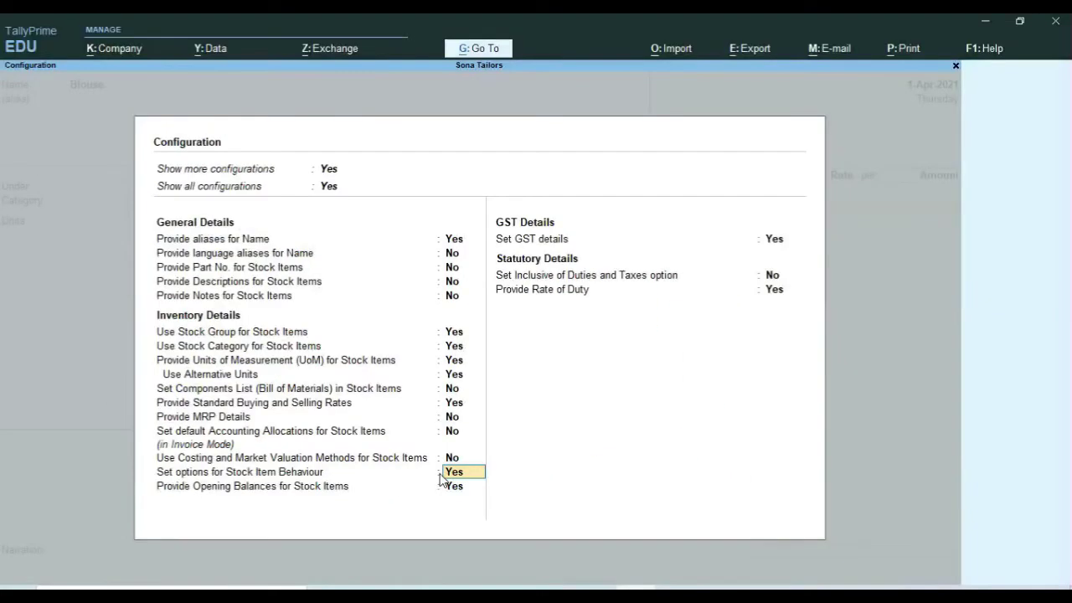
pyautogui.press('Return')
pyautogui.press('Return')
pyautogui.press('Return')
pyautogui.press('Return')
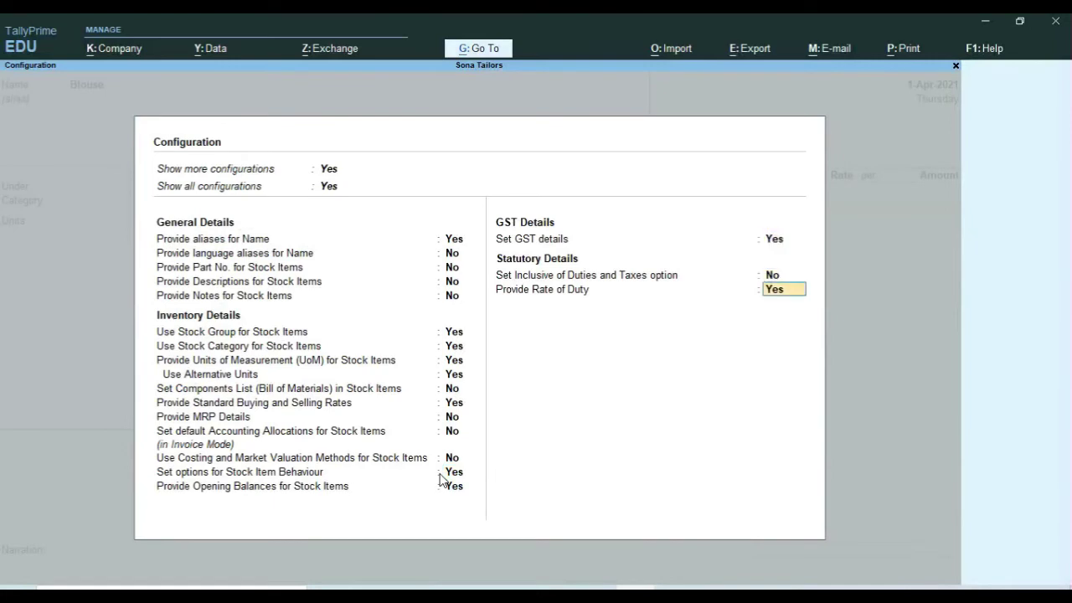
pyautogui.press('Return')
# Place Blouse under Primary and create its unit pcs with formal name Piece, UQC PCS-PIECES and 0 decimal places.
pyautogui.press('Return')
pyautogui.press('Return')
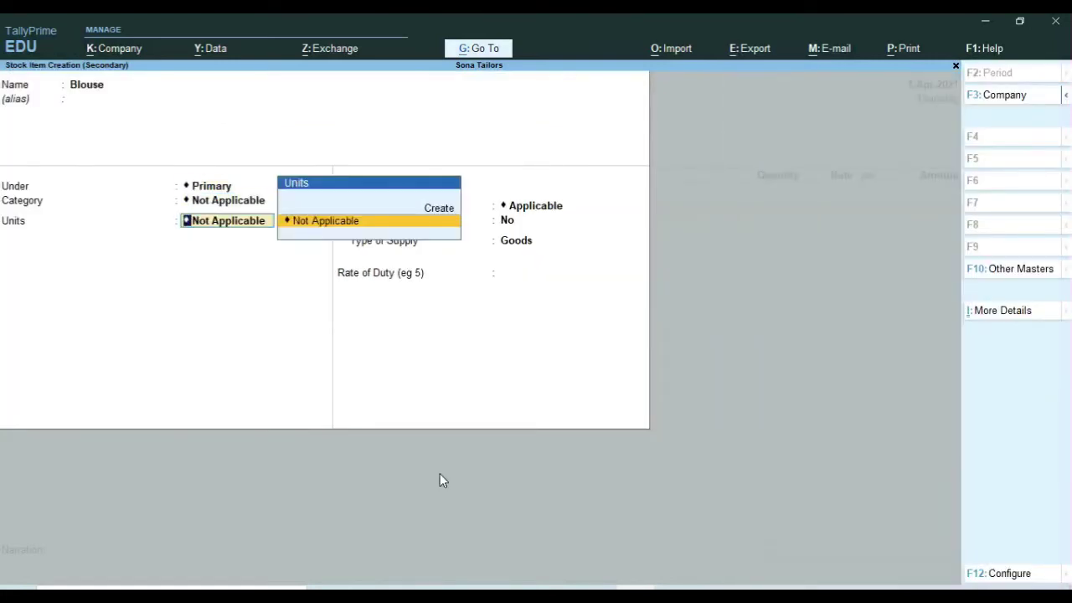
pyautogui.hotkey('alt', 'c')
pyautogui.write('pcs')
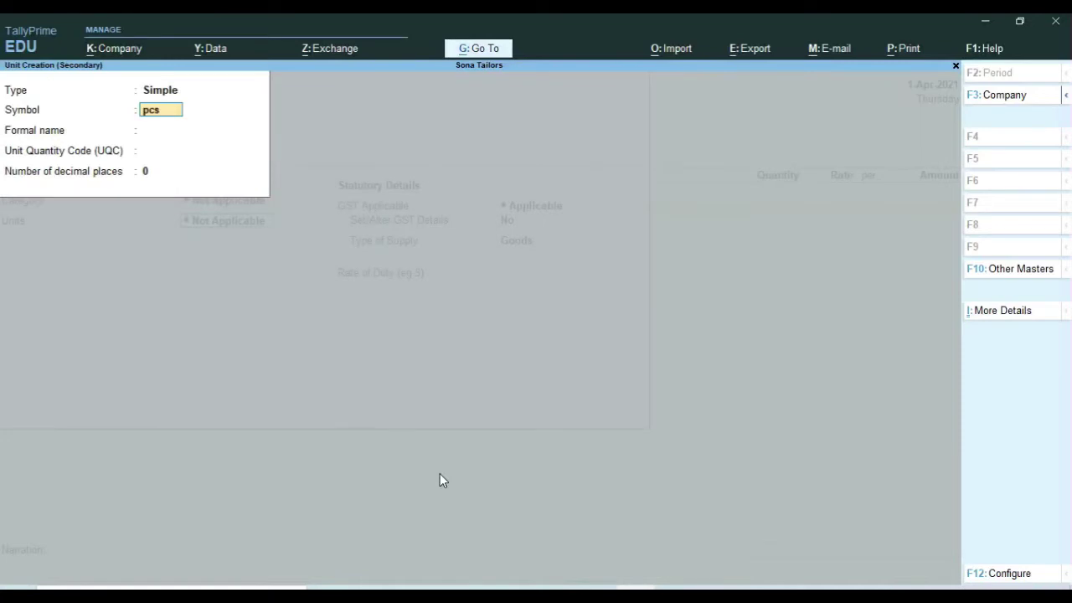
pyautogui.press('Return')
pyautogui.write('Piece')
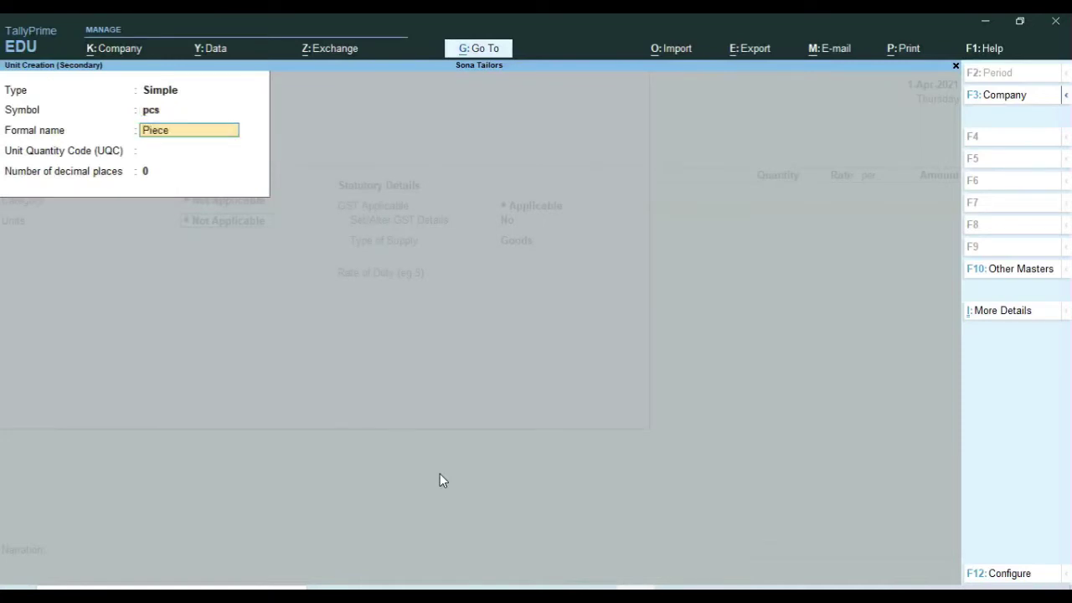
pyautogui.press('Return')
pyautogui.write('p')
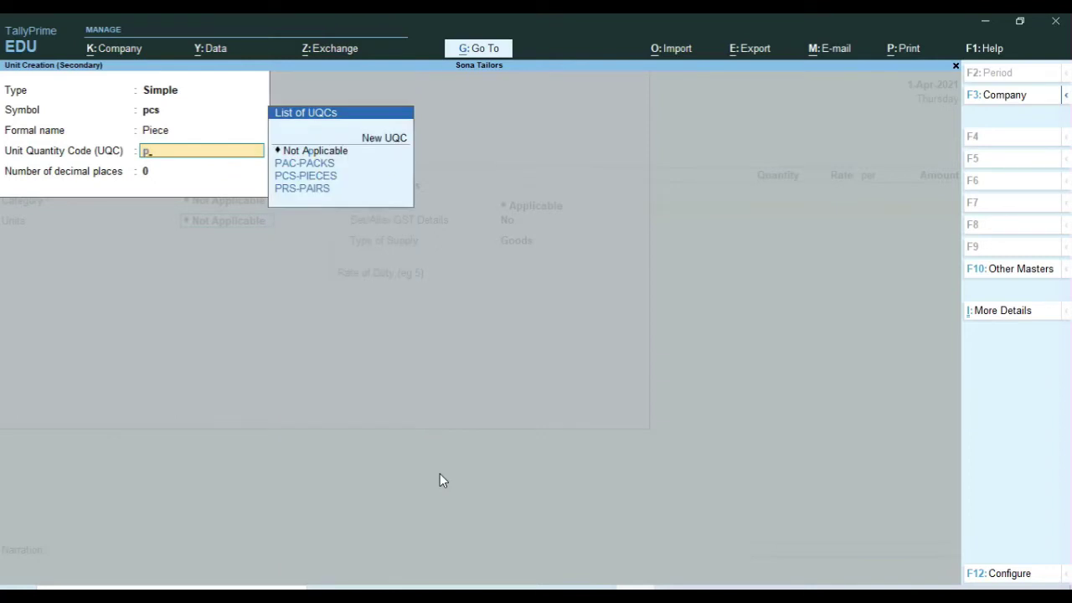
pyautogui.press('Down')
pyautogui.press('Down')
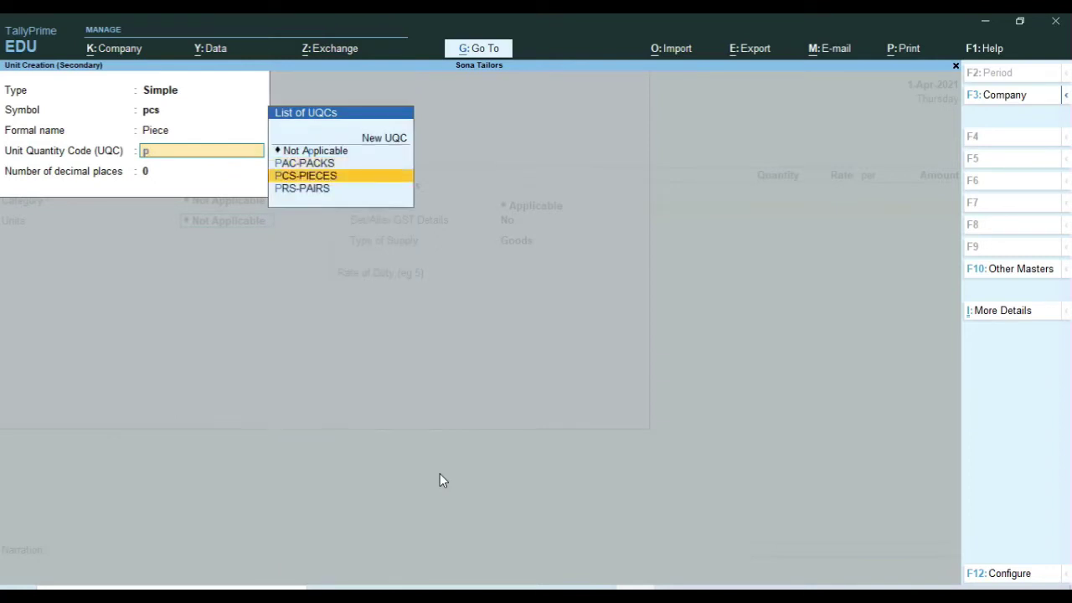
pyautogui.press('Return')
pyautogui.press('Return')
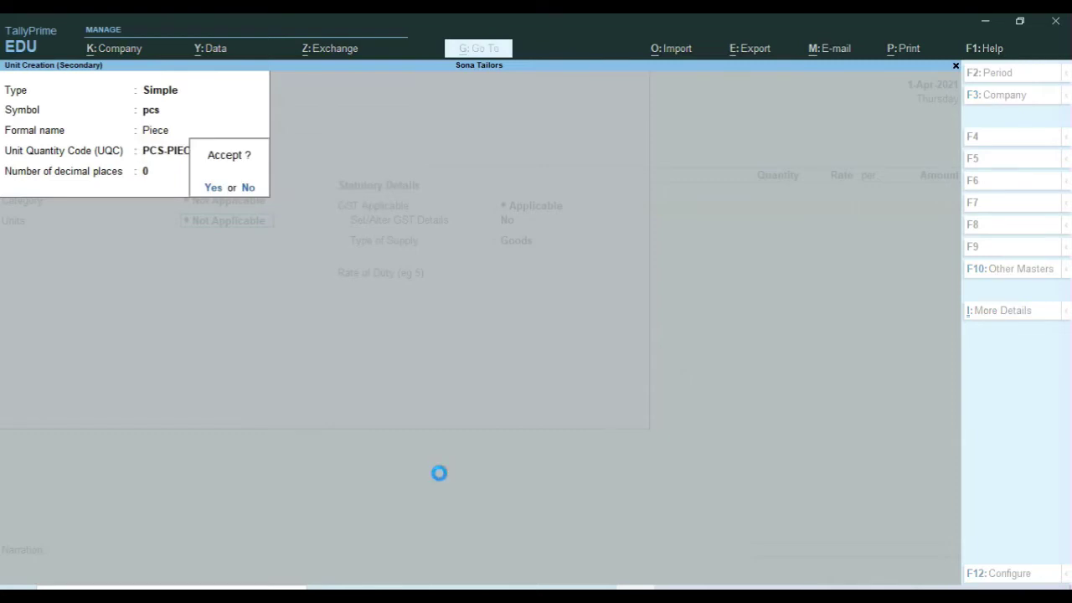
pyautogui.press('Return')
# Enable behaviour options for Blouse and set Treat all sales as new manufacture to Yes, leaving the other behaviours at No.
pyautogui.press('Return')
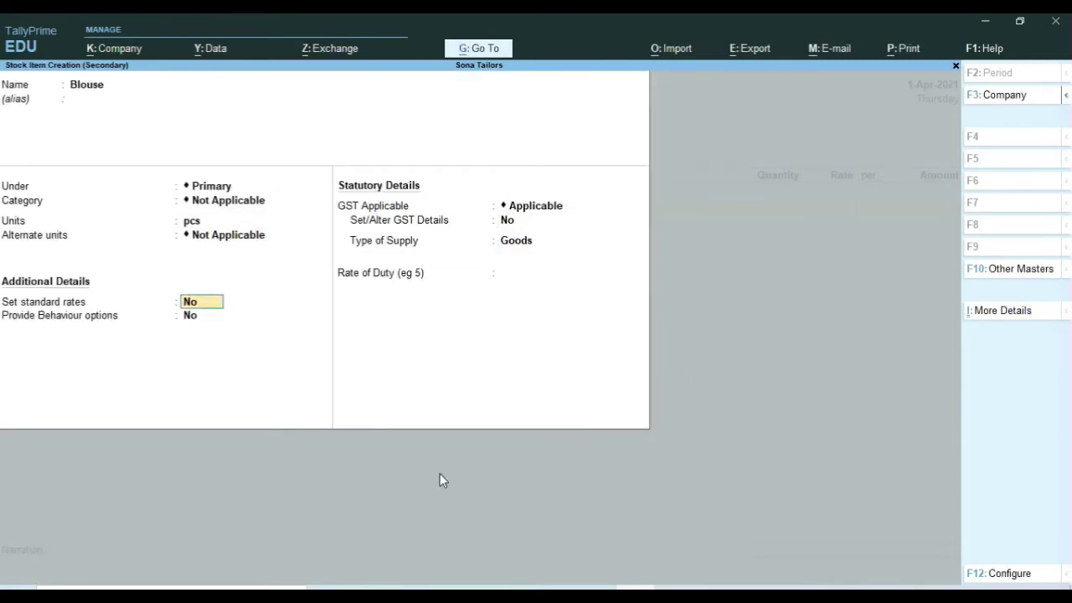
pyautogui.press('Return')
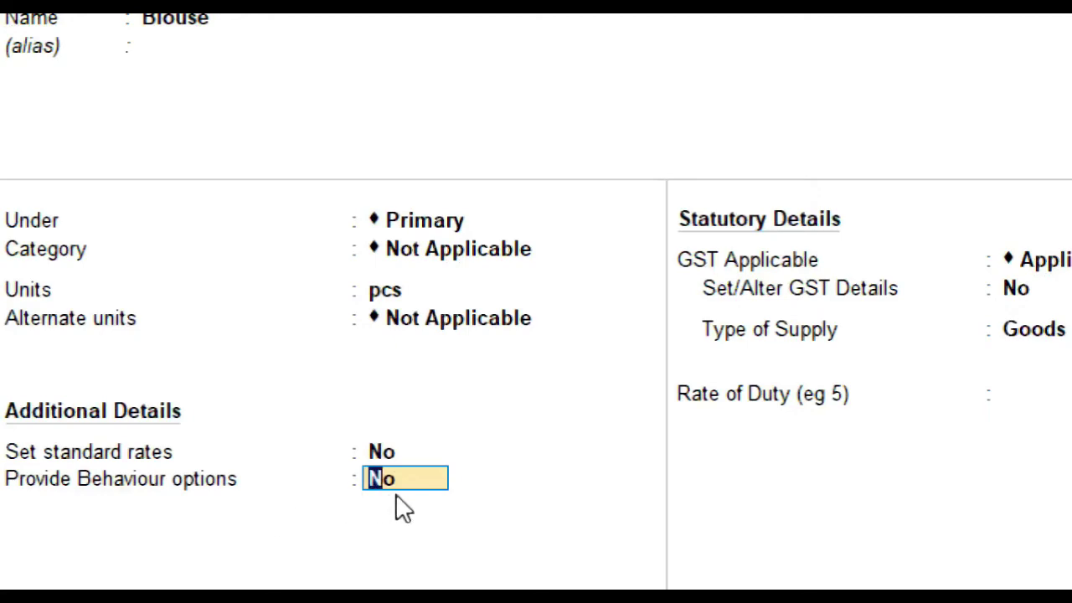
pyautogui.write('y')
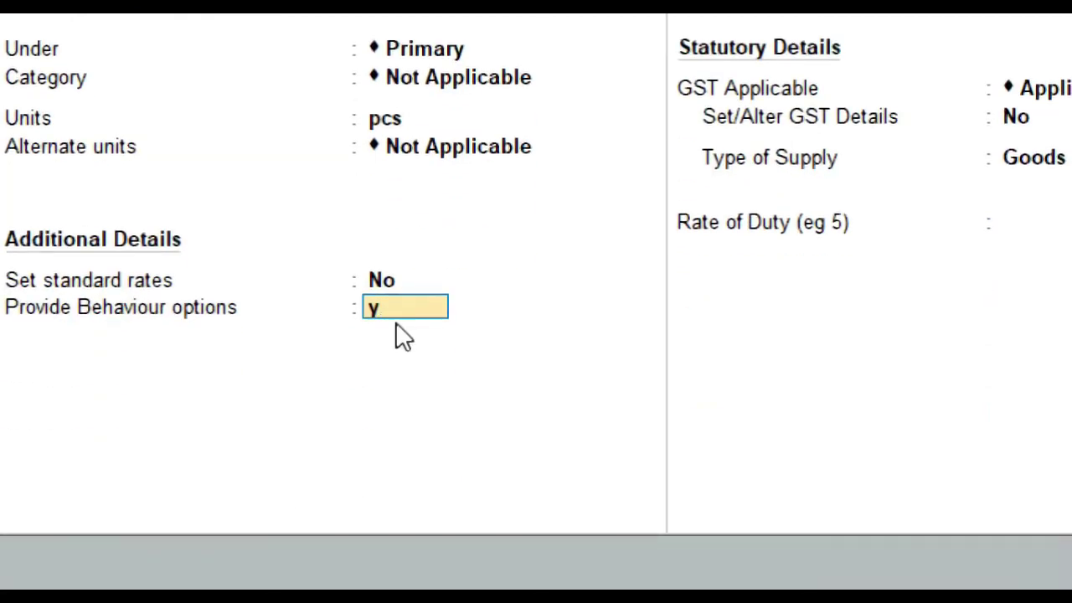
pyautogui.press('Return')
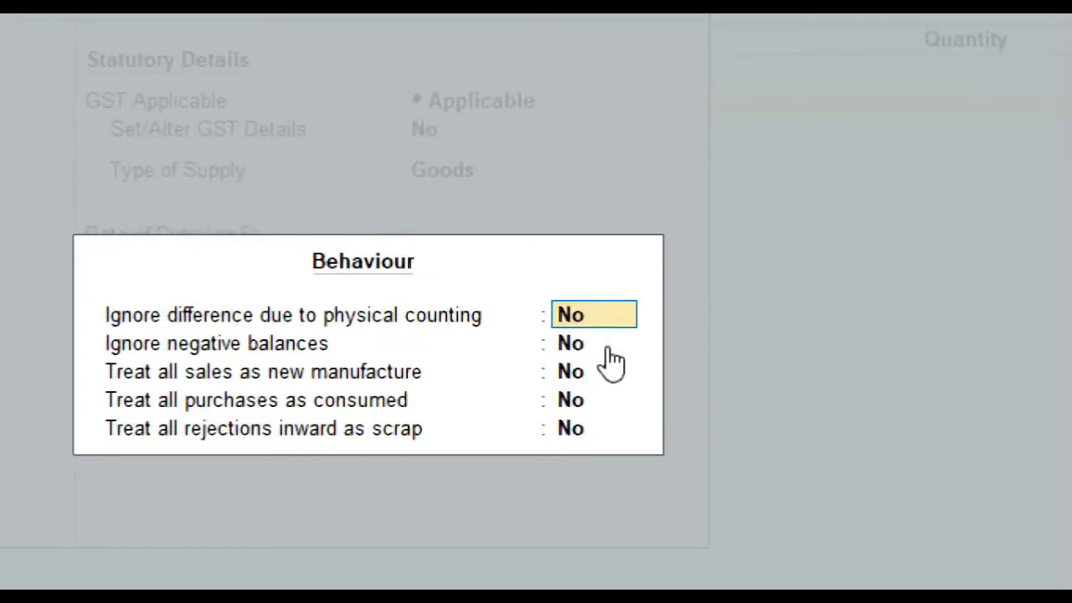
pyautogui.press('Return')
pyautogui.press('Return')
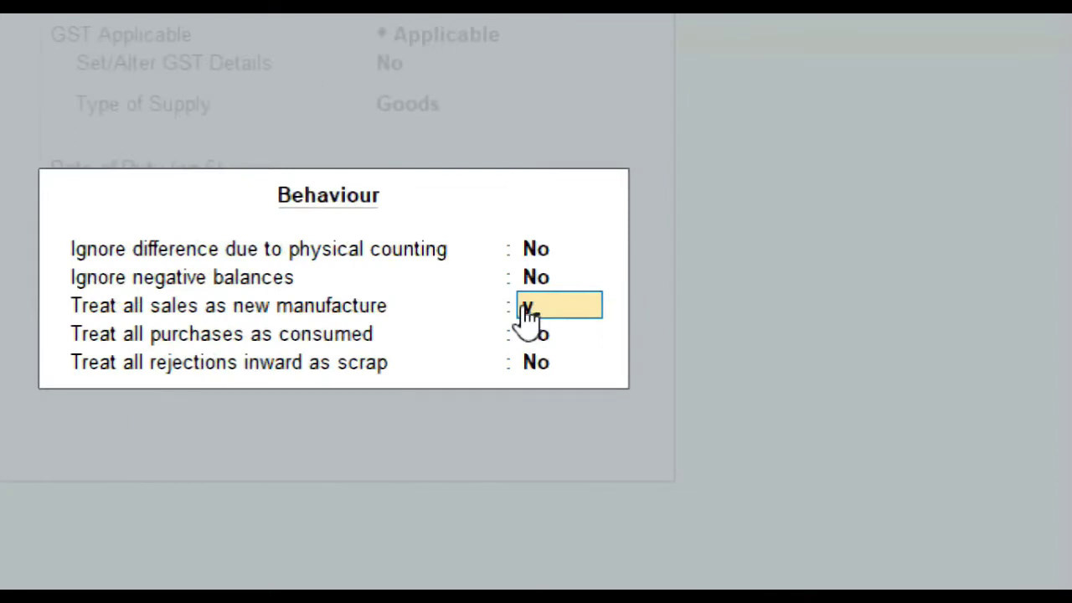
pyautogui.press('y')
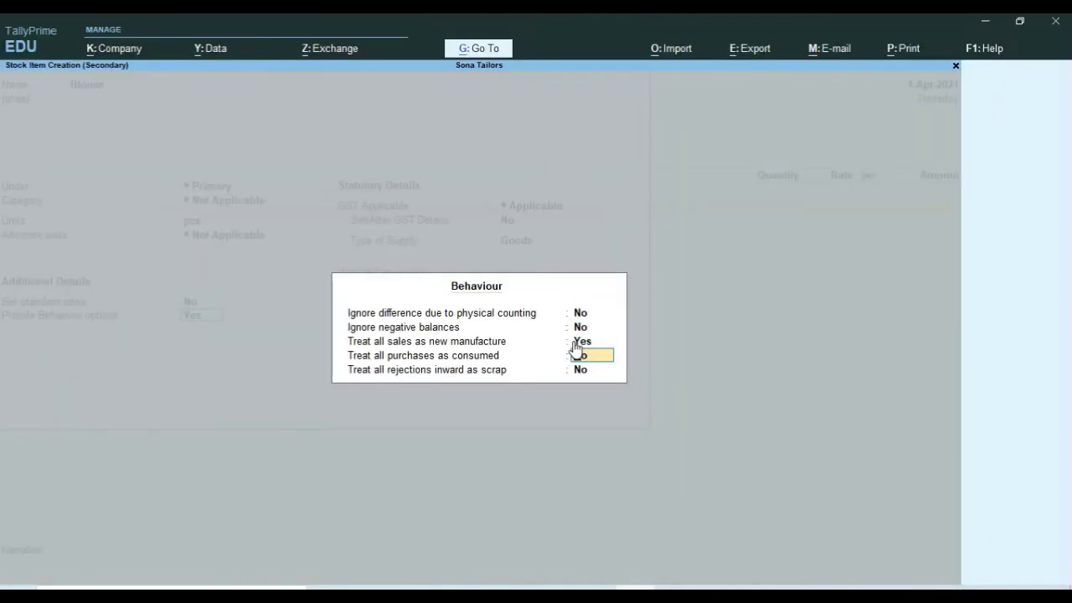
pyautogui.press('Return')
pyautogui.press('Return')
# Accept the default GST details with Goods as the type of supply and save the Blouse stock item.
pyautogui.press('Return')
pyautogui.press('Return')
pyautogui.press('Return')
pyautogui.press('Return')
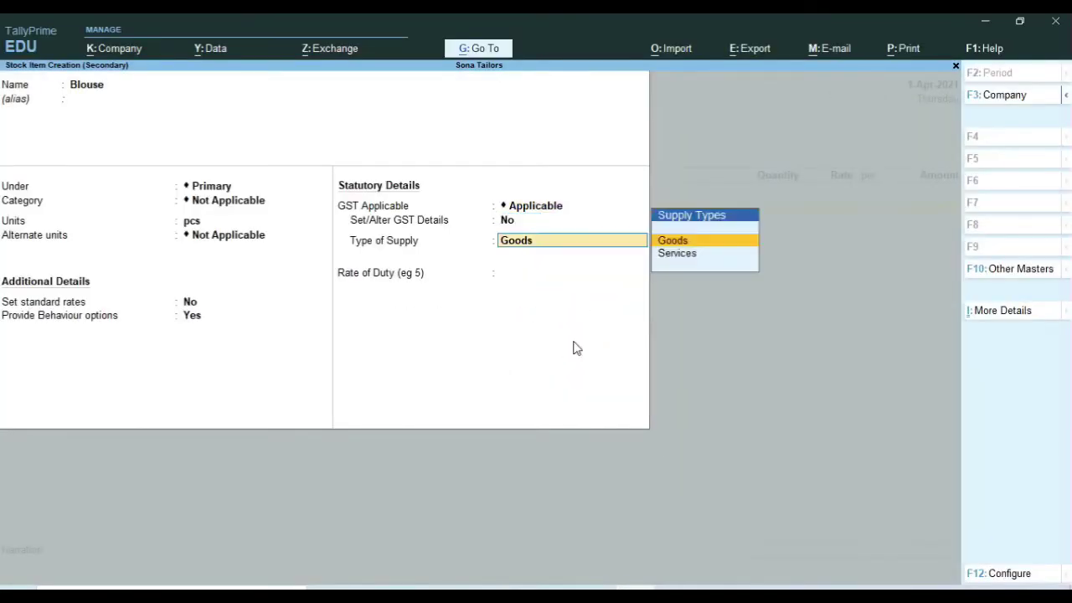
pyautogui.press('Return')
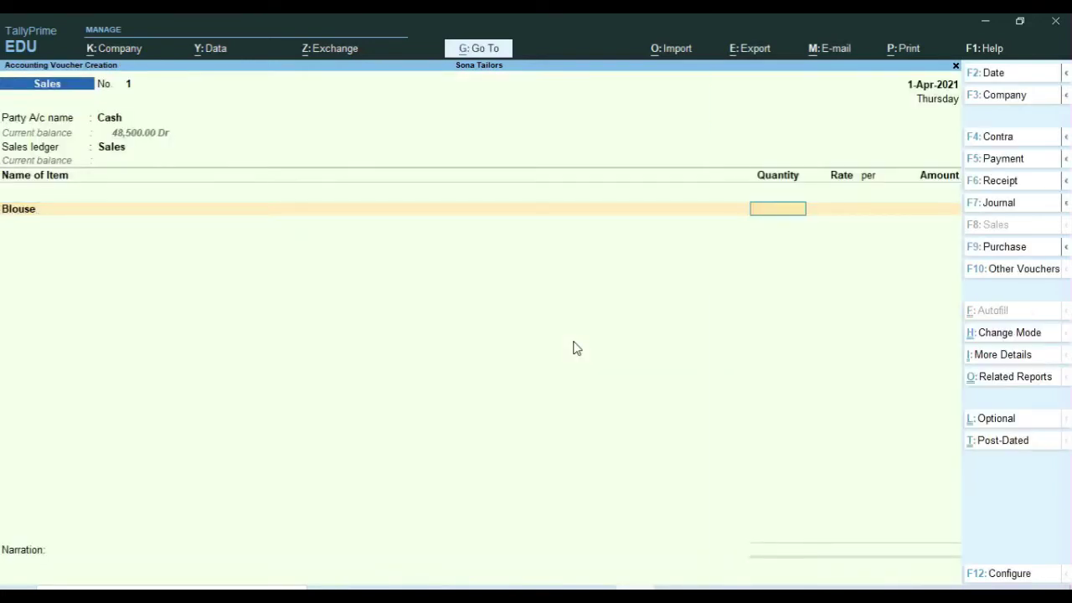
# Enter a quantity of 1 pcs at a rate of 400 for Blouse and save the sales voucher.
pyautogui.write('1')
pyautogui.press('Return')
pyautogui.press('Return')
pyautogui.write('00')
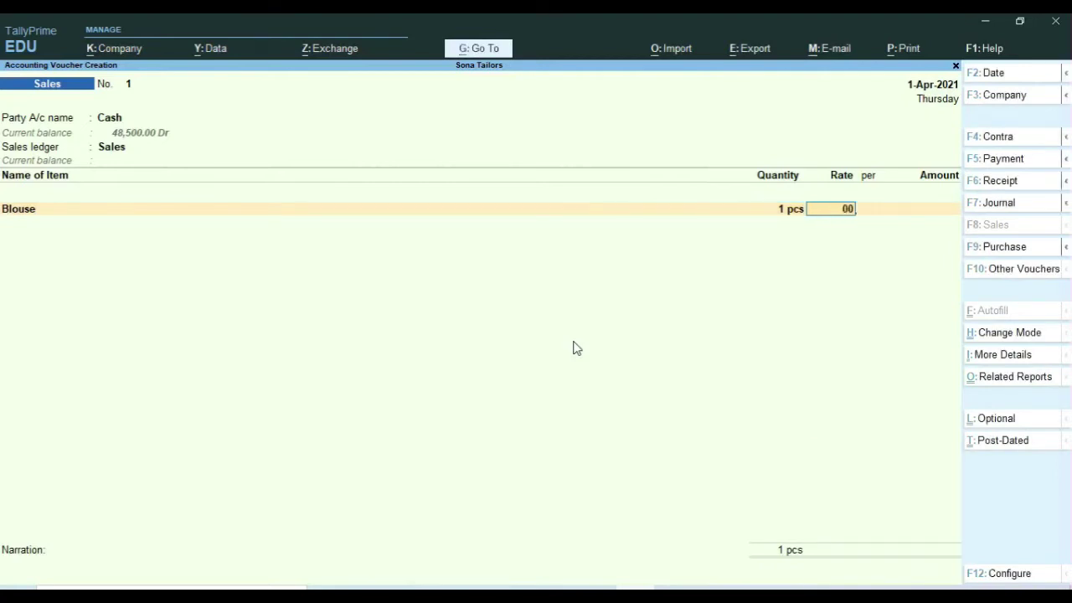
pyautogui.press('BackSpace')
pyautogui.press('BackSpace')
pyautogui.write('400')
pyautogui.press('Return')
pyautogui.press('Return')
pyautogui.press('Return')
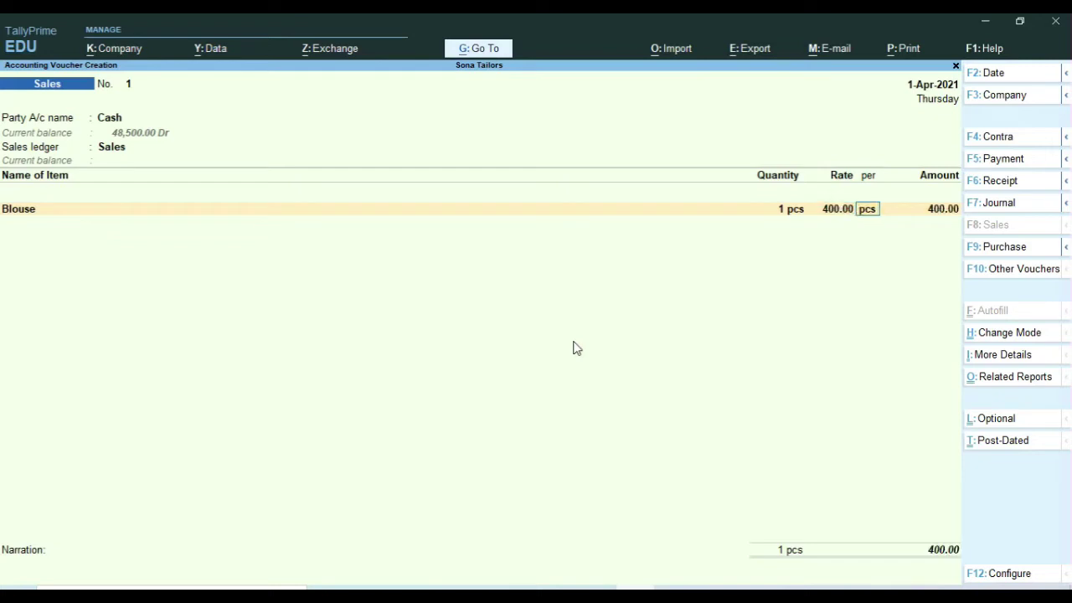
pyautogui.press('Return')
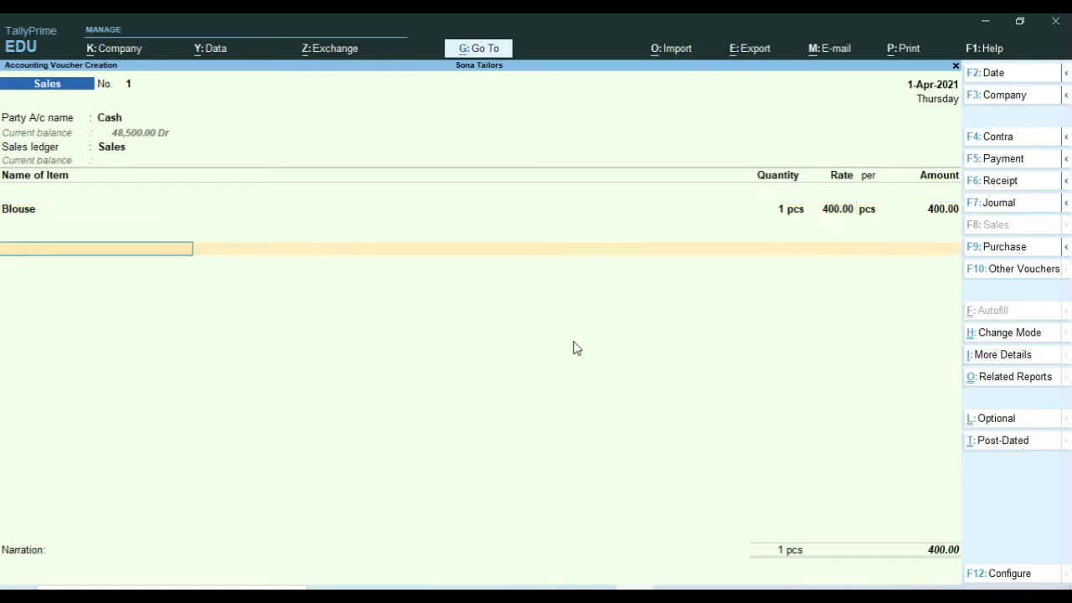
pyautogui.press('Return')
pyautogui.press('Return')
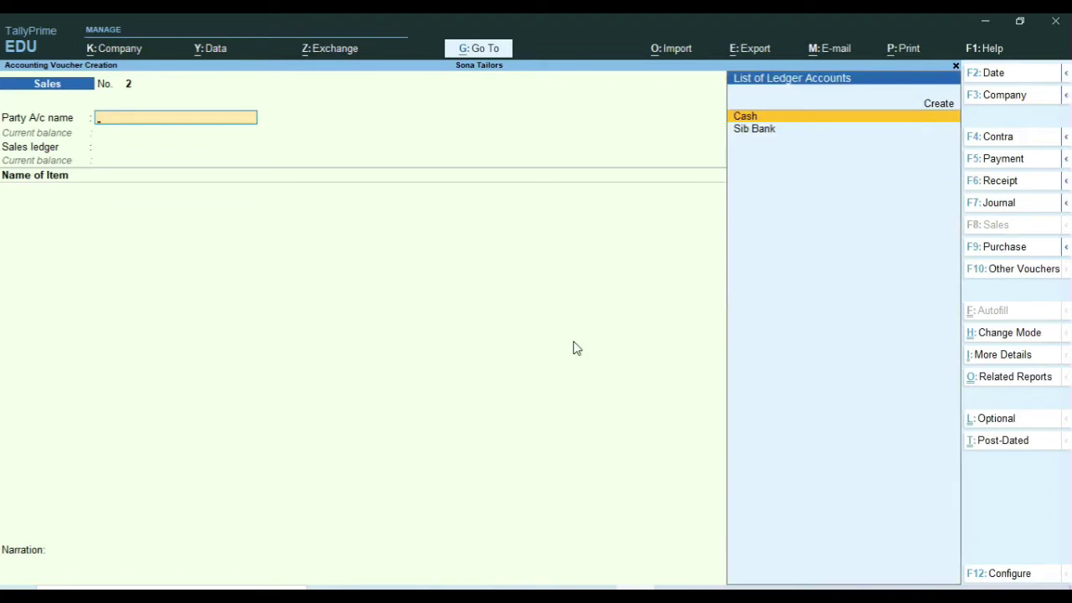
# Reopen the saved sales voucher, examine the enlarged print preview of its invoice, and close it.
pyautogui.press('pageup')
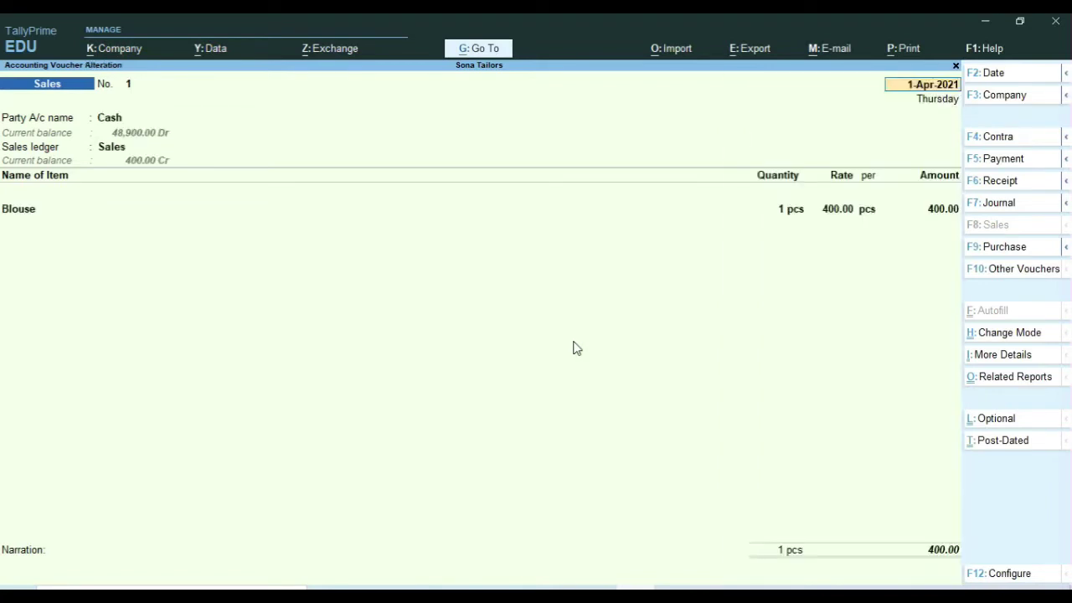
pyautogui.click(904, 52)
pyautogui.click(927, 99)
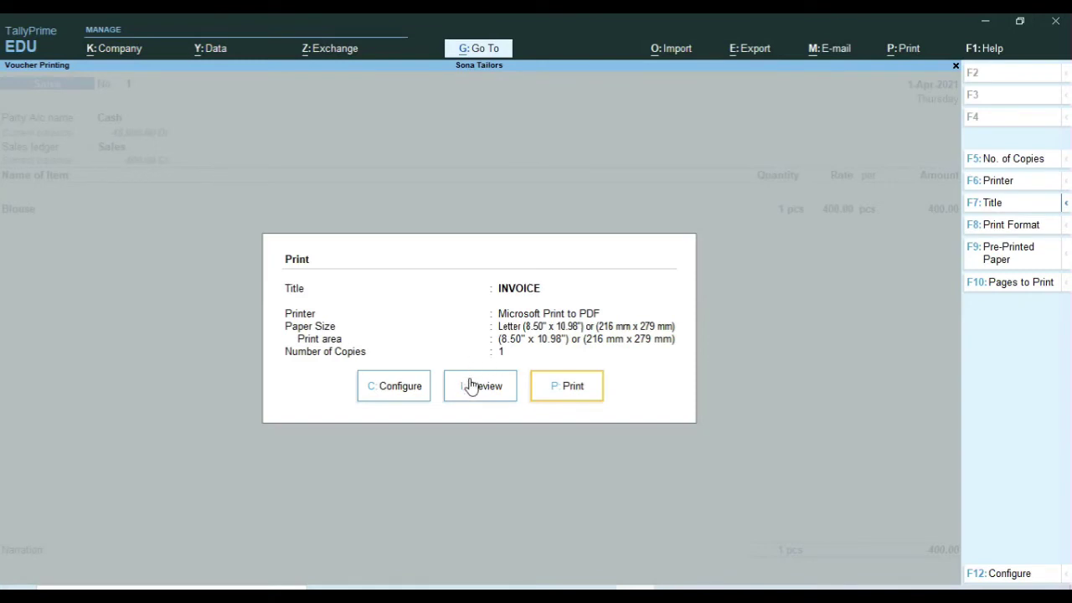
pyautogui.click(482, 392)
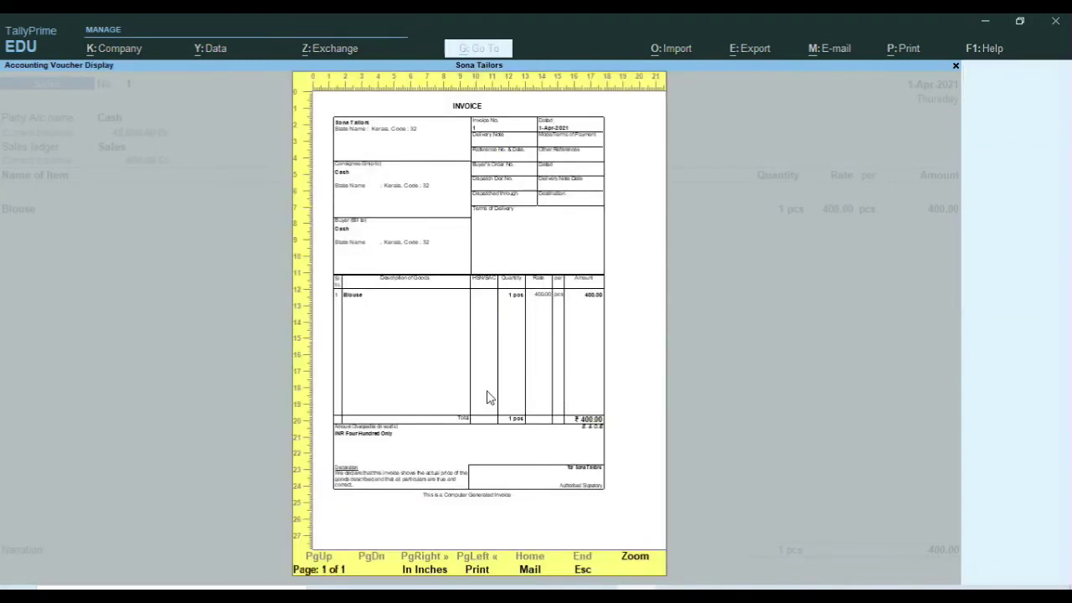
pyautogui.click(490, 398)
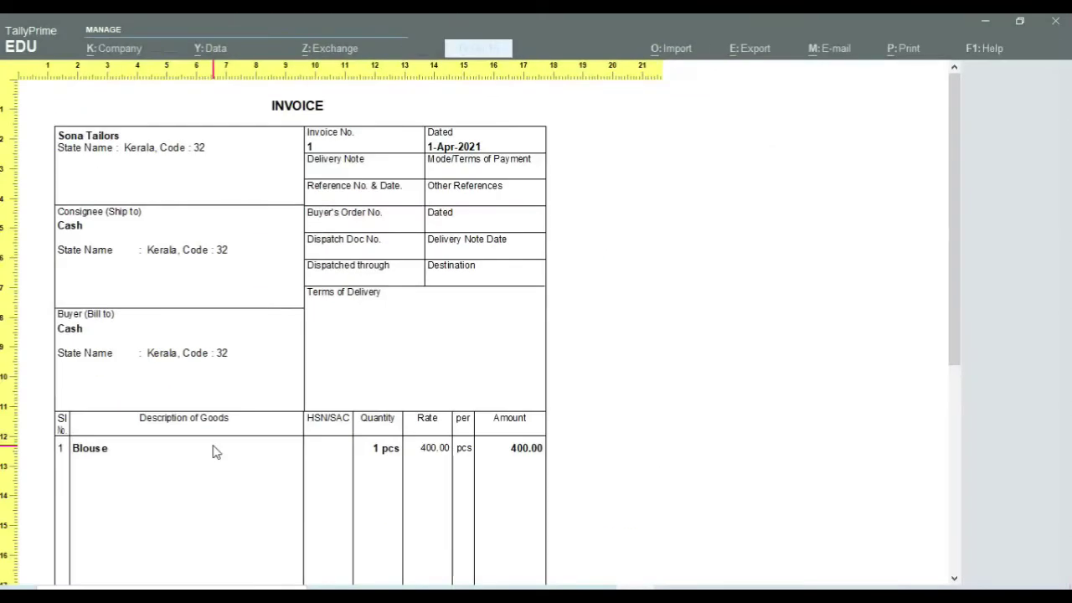
pyautogui.press('Escape')
pyautogui.press('Escape')
pyautogui.press('Escape')
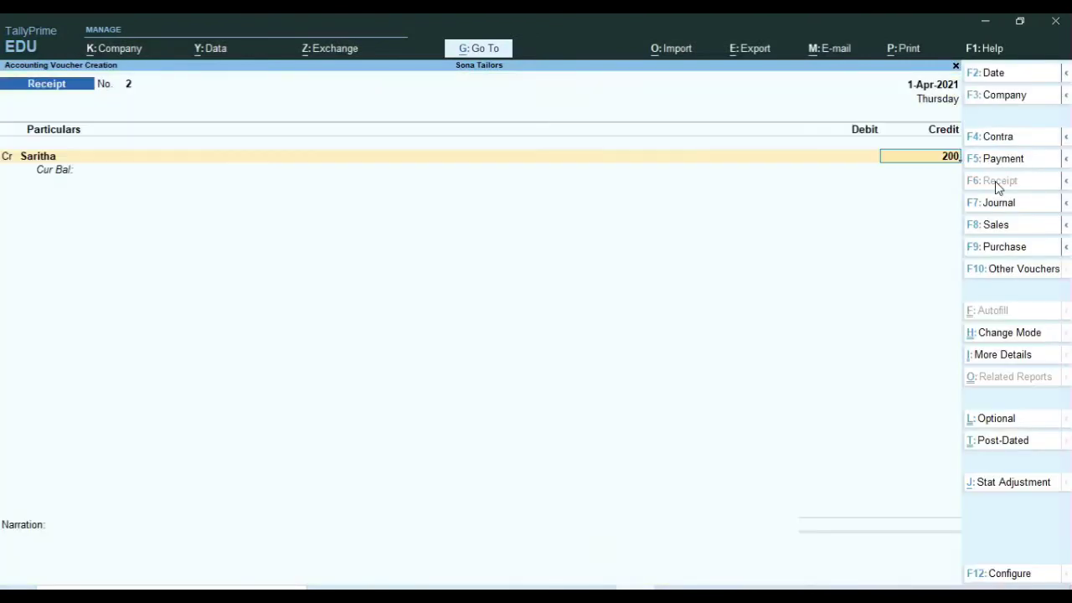
# Clear the 200 credit line from the receipt voucher and start a ledger with the customer's name under Sundry Debtors.
pyautogui.hotkey('ctrl', 'd')
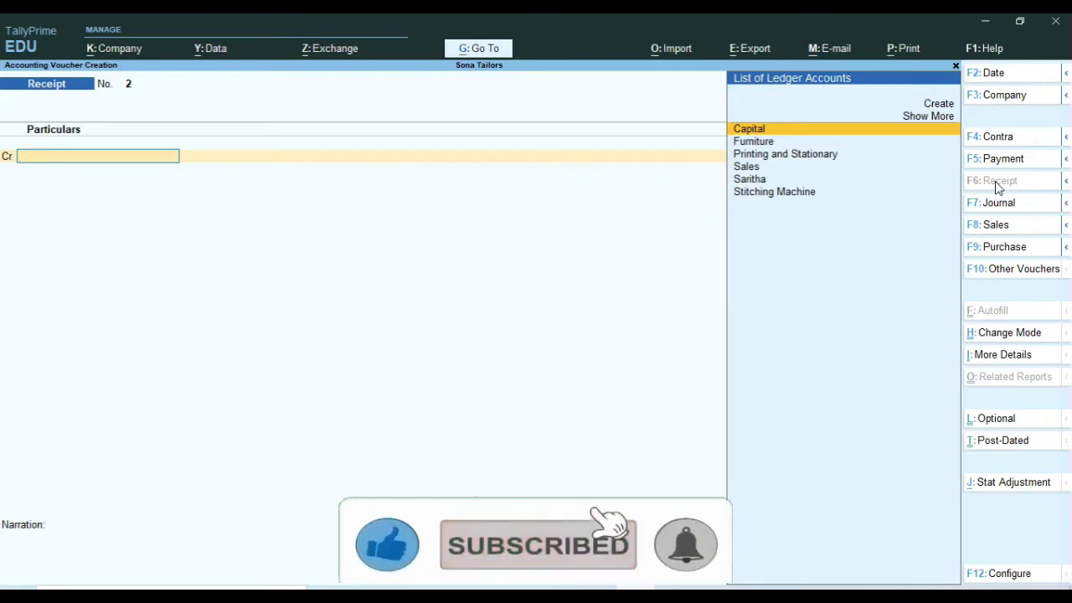
pyautogui.hotkey('alt', 'c')
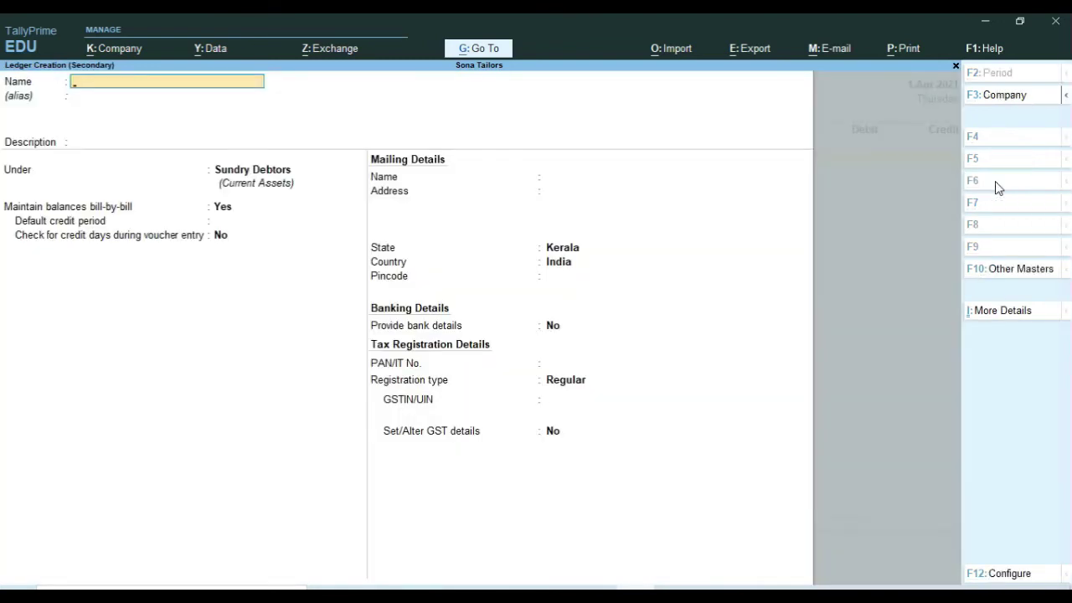
pyautogui.write('Athira')
pyautogui.press('Return')
pyautogui.press('Return')
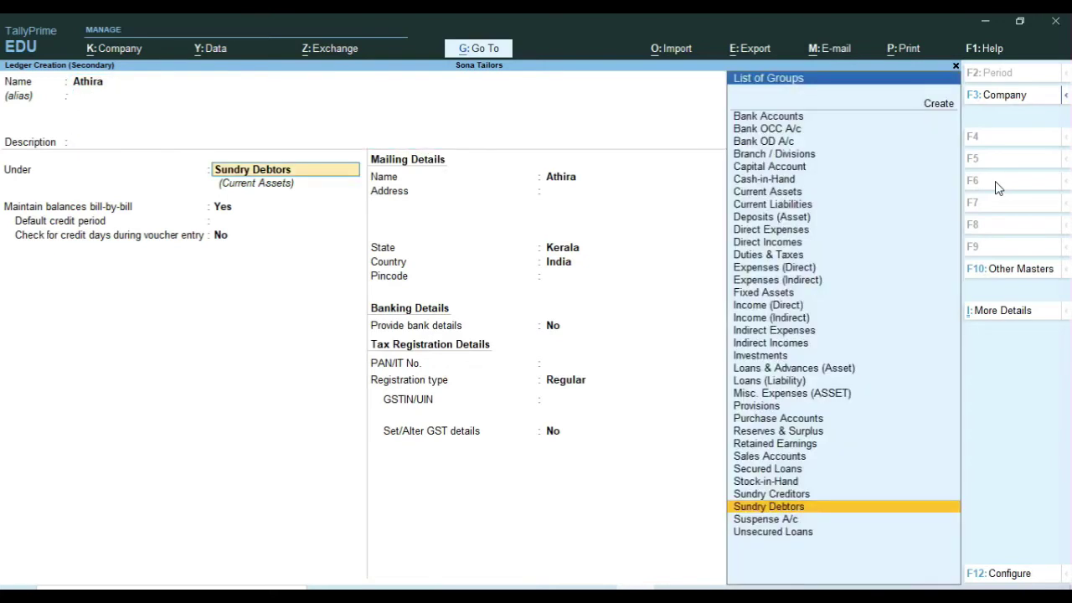
pyautogui.press('Return')
# Accept the customer ledger's default bill-by-bill, mailing, banking and tax registration details, and save the ledger.
pyautogui.press('Return')
pyautogui.press('Return')
pyautogui.press('Return')
pyautogui.press('Return')
pyautogui.press('Return')
pyautogui.press('Return')
pyautogui.press('Return')
pyautogui.press('Return')
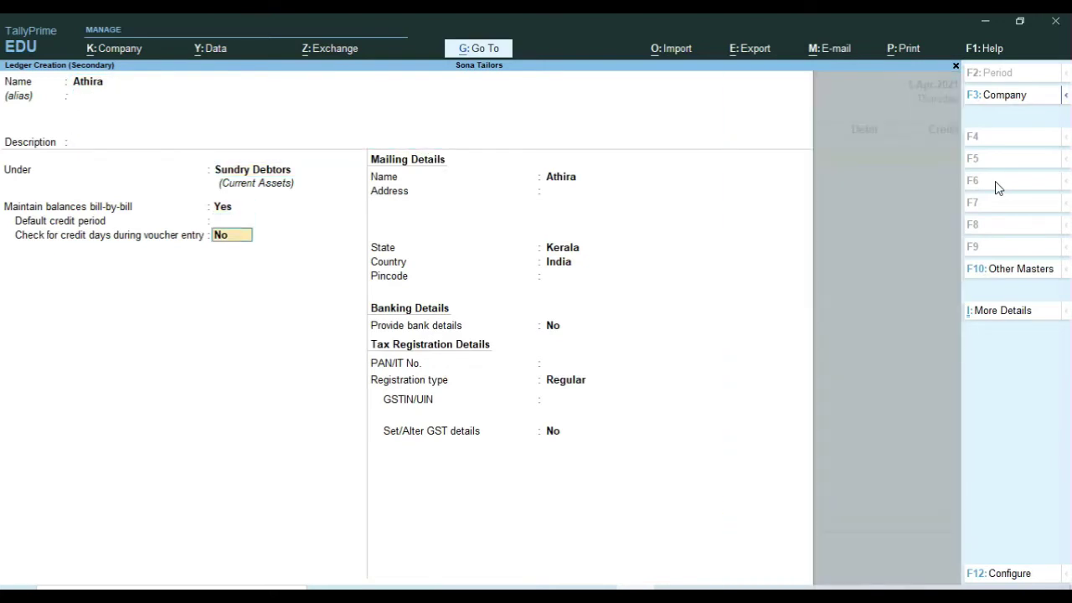
pyautogui.press('Return')
pyautogui.press('Return')
pyautogui.press('Return')
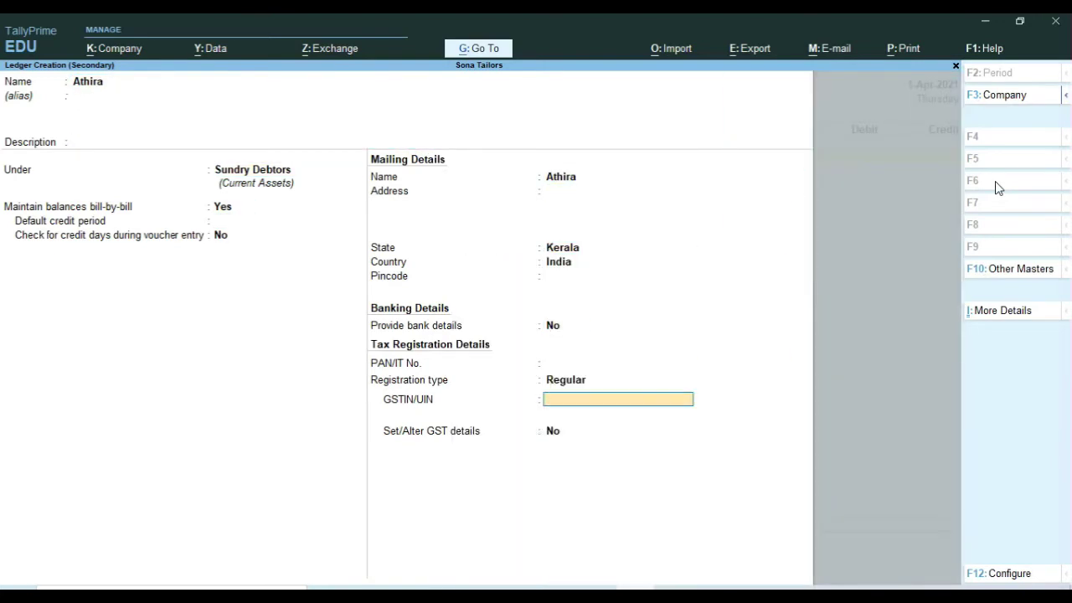
pyautogui.press('Return')
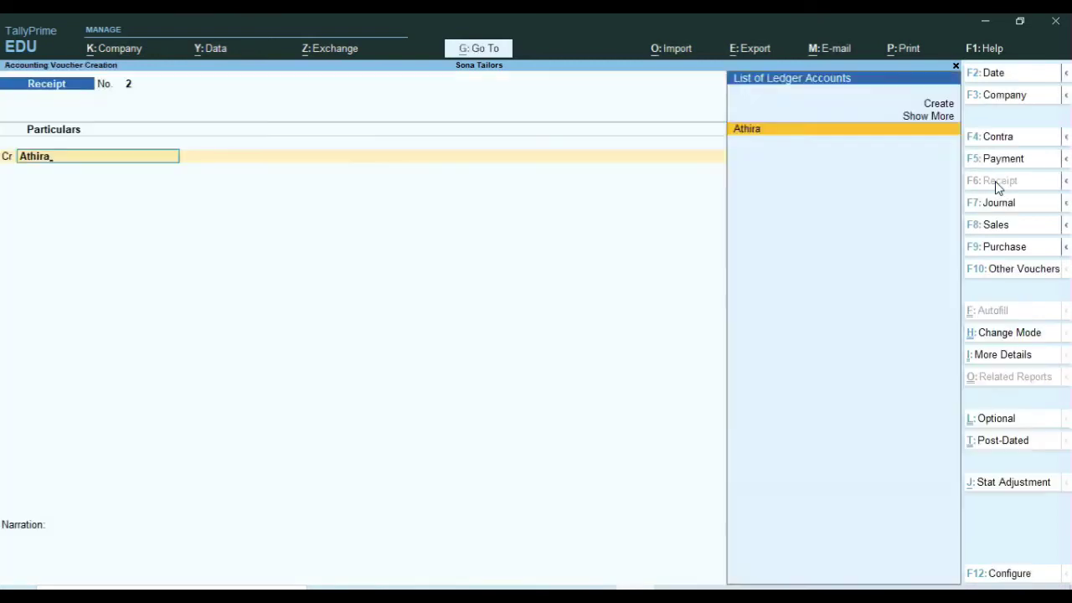
# Credit the customer's ledger with 1000 in the receipt voucher.
pyautogui.press('Return')
pyautogui.write('1,00')
pyautogui.write('000')
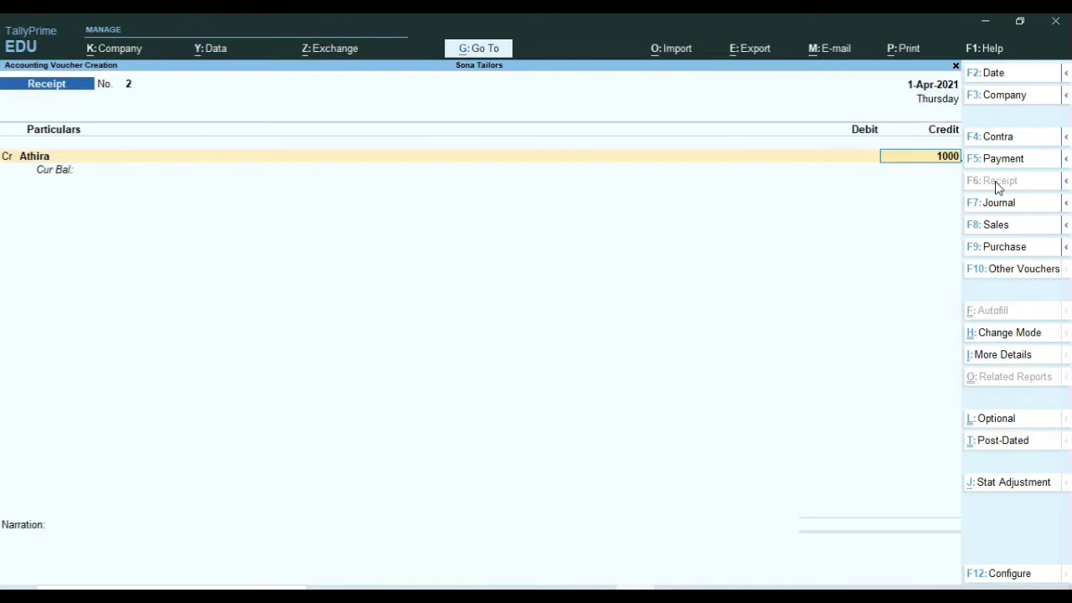
pyautogui.press('Return')
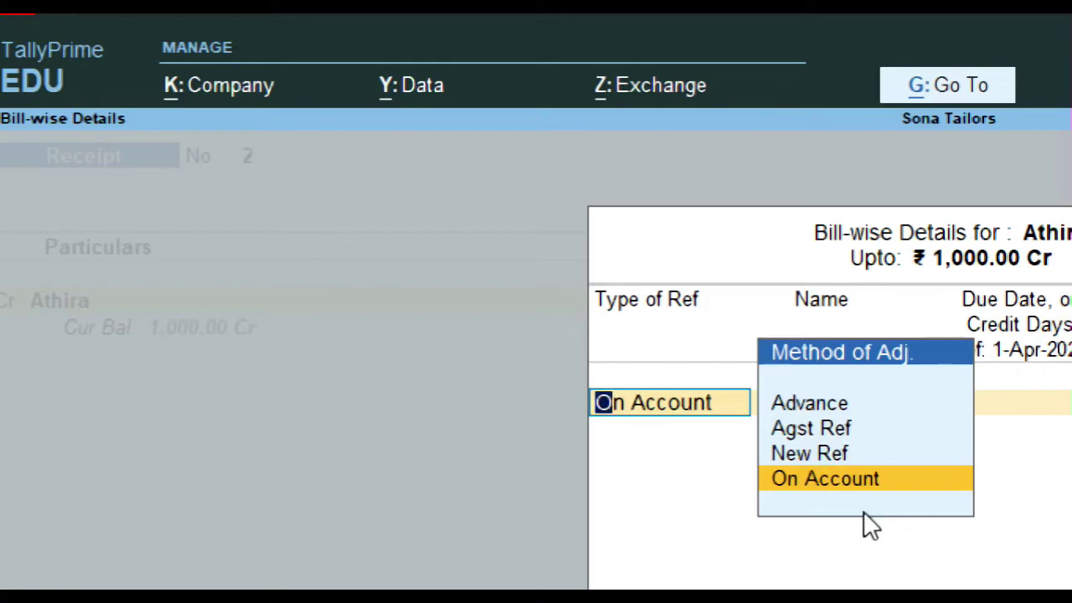
pyautogui.press('Up')
pyautogui.press('Up')
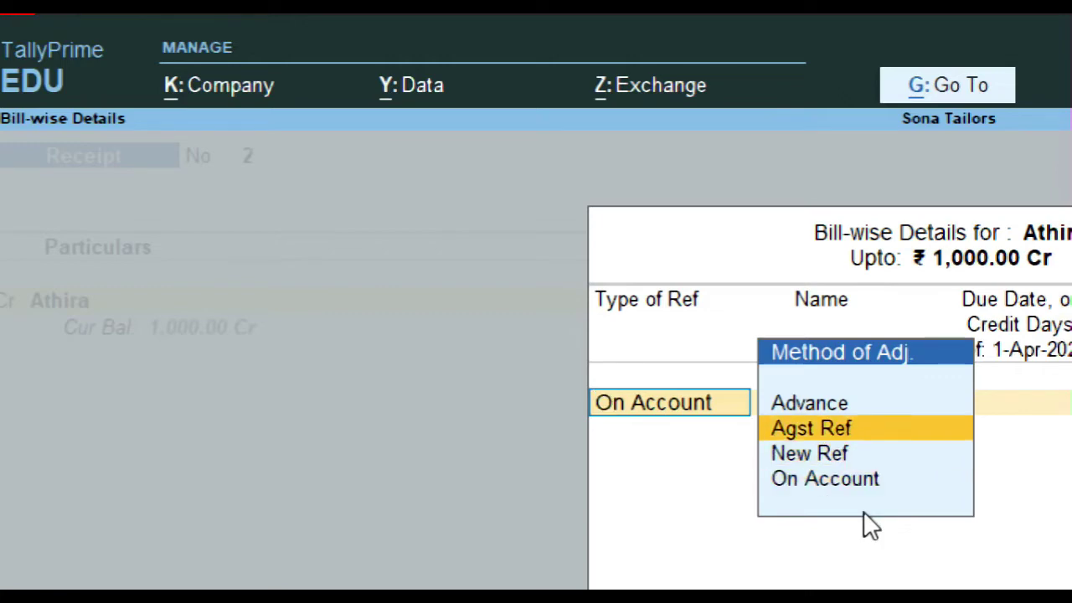
pyautogui.press('Up')
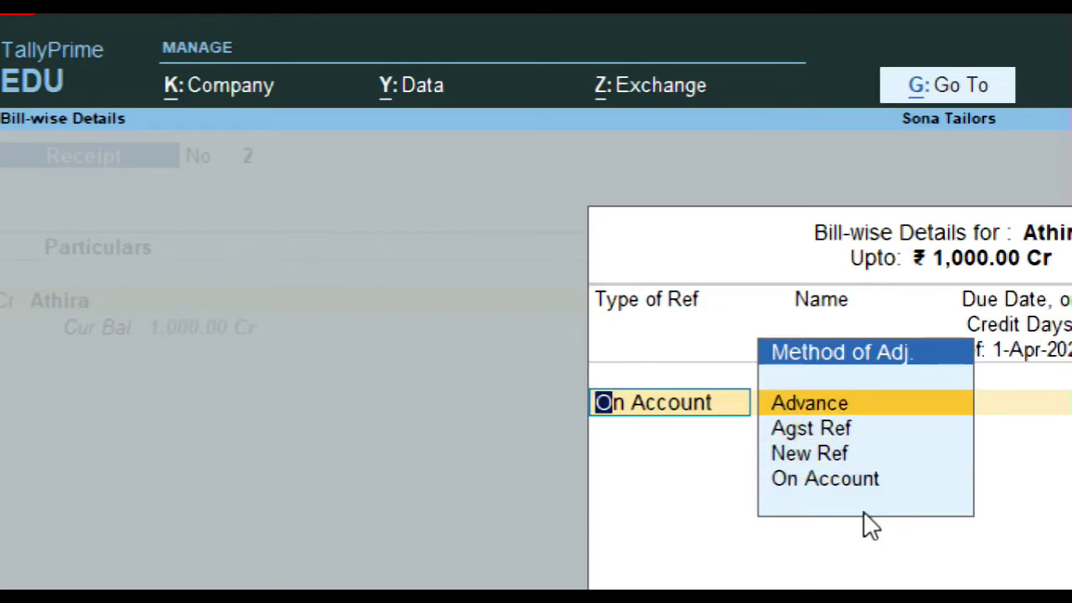
pyautogui.write('o')
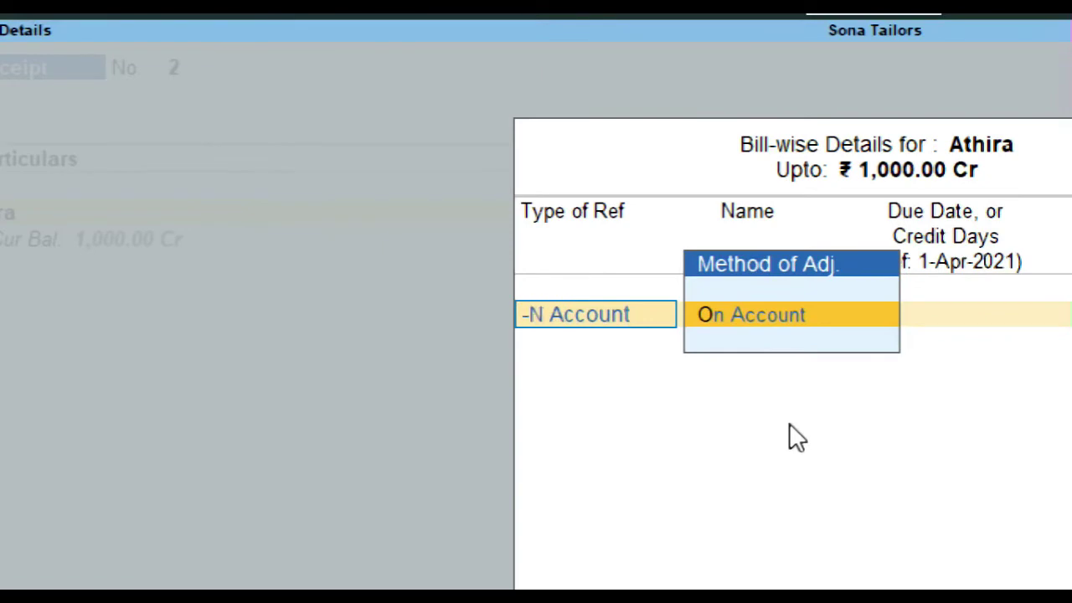
pyautogui.press('Return')
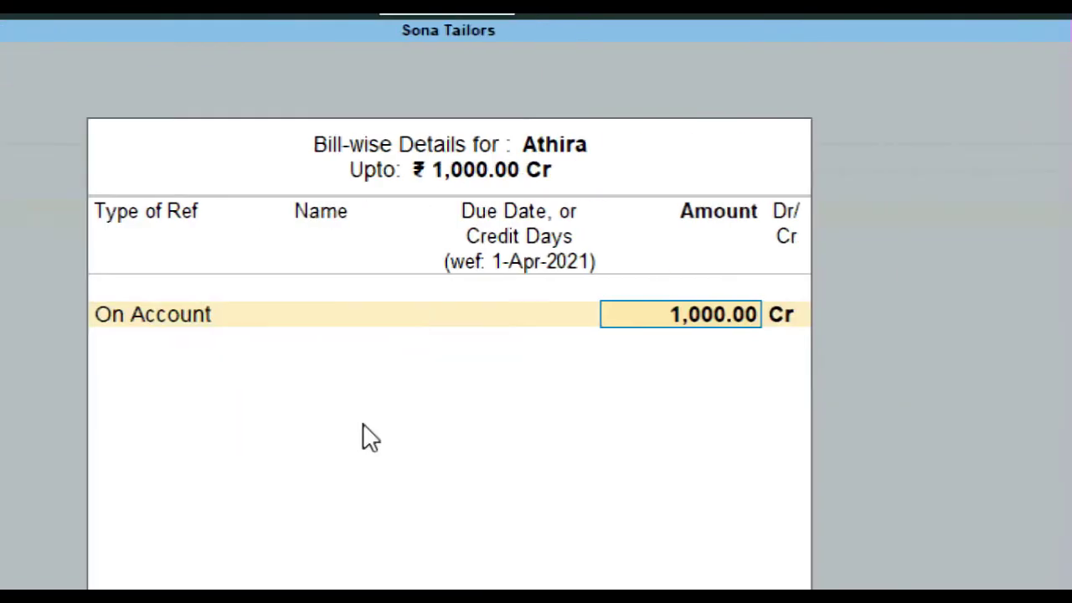
pyautogui.press('BackSpace')
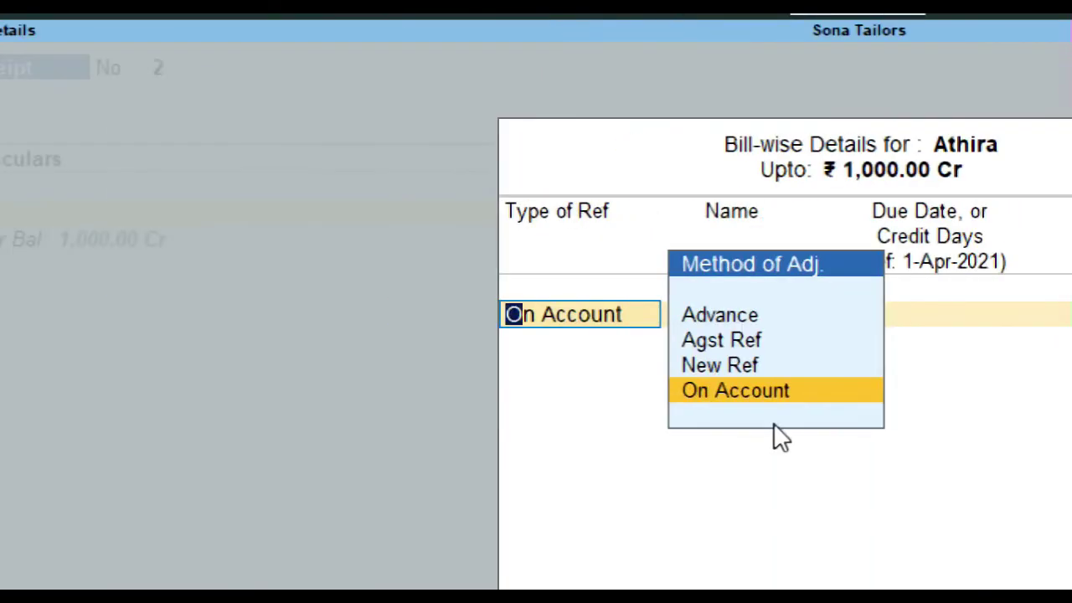
# Allocate the full 1,000 receipt as an Advance with reference 2 in the customer's bill-wise details.
pyautogui.press('Up')
pyautogui.press('Up')
pyautogui.press('Up')
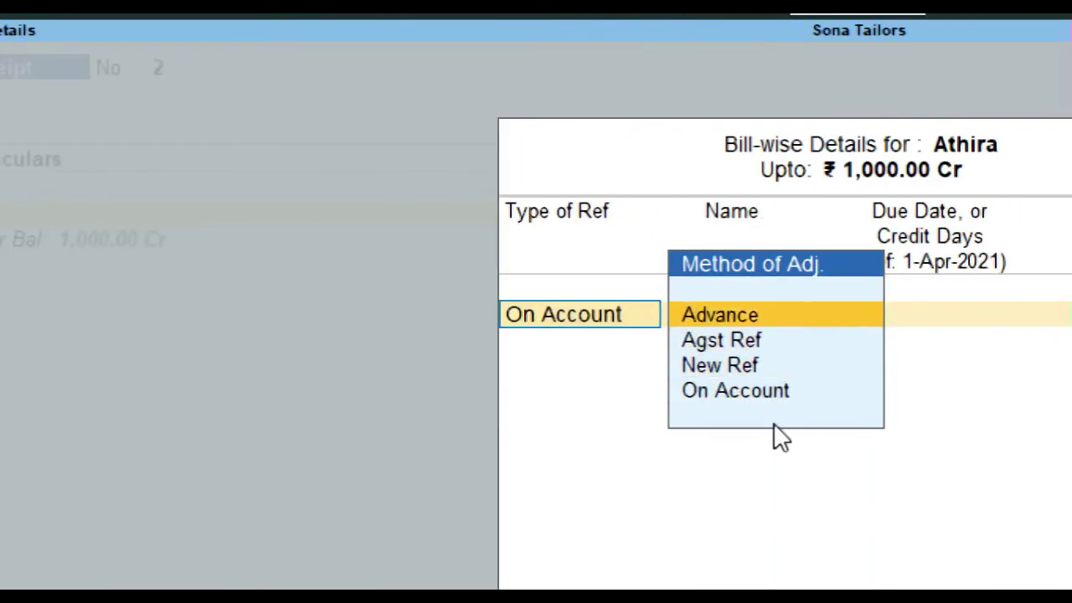
pyautogui.press('Return')
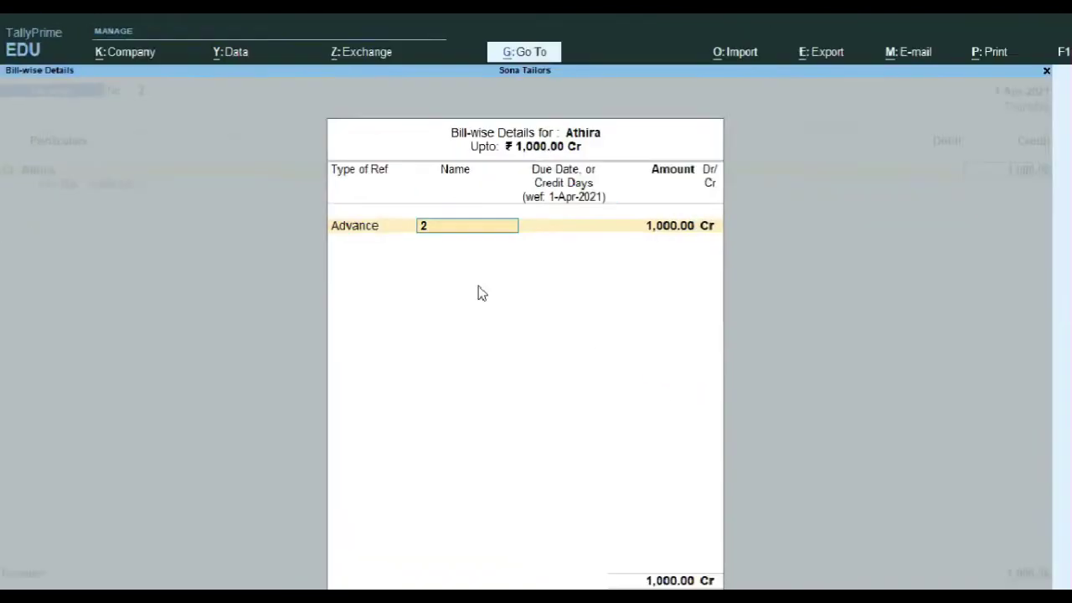
pyautogui.press('Return')
pyautogui.press('Return')
pyautogui.press('Return')
pyautogui.press('Return')
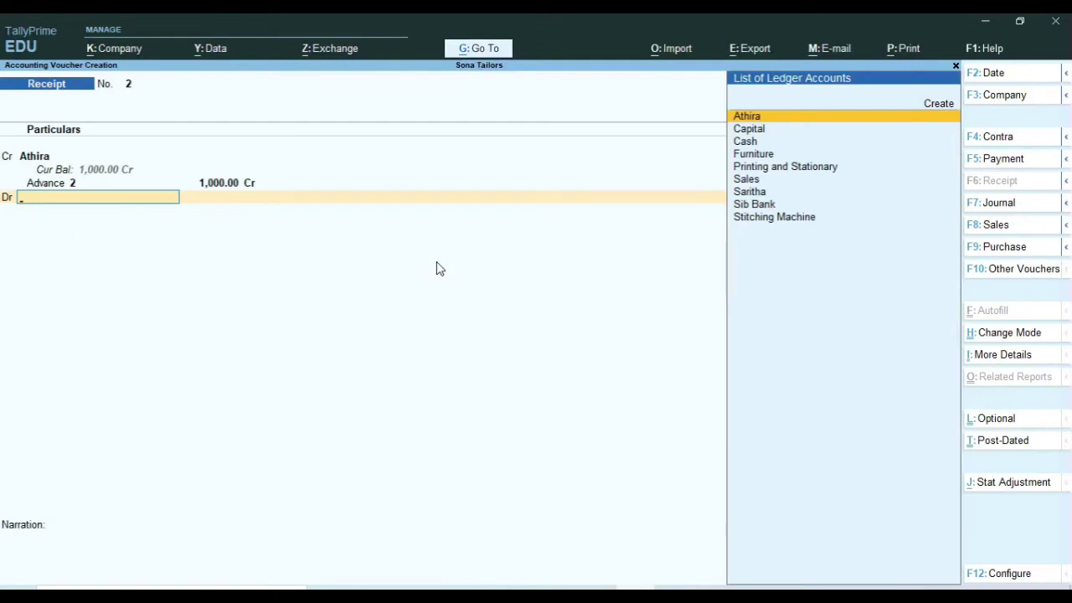
# Debit Cash for 1,000 and save the receipt voucher without a narration.
pyautogui.press('Down')
pyautogui.press('Down')
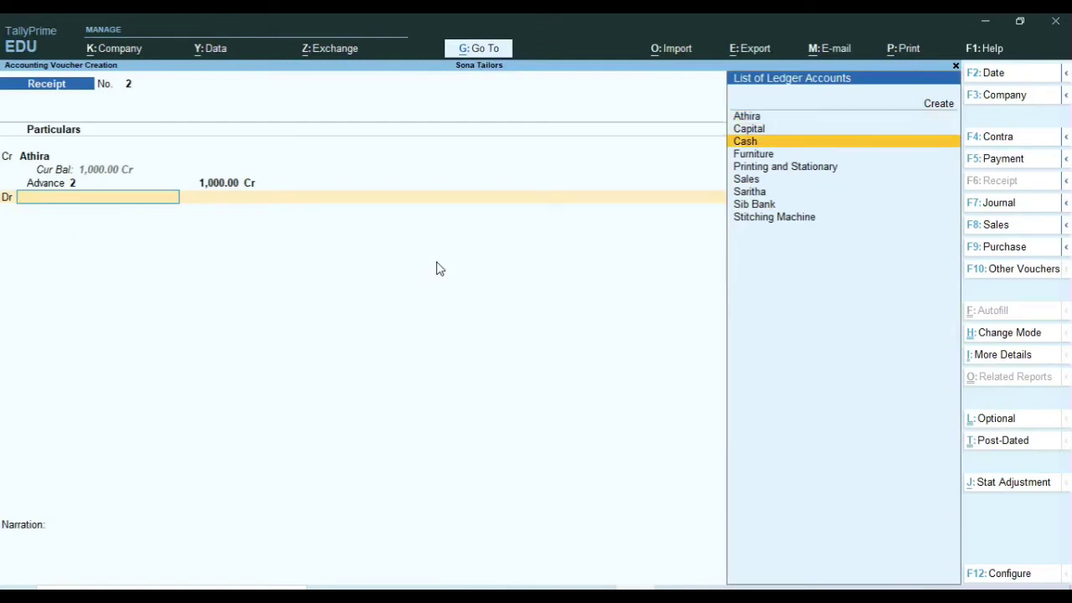
pyautogui.press('Return')
pyautogui.press('Return')
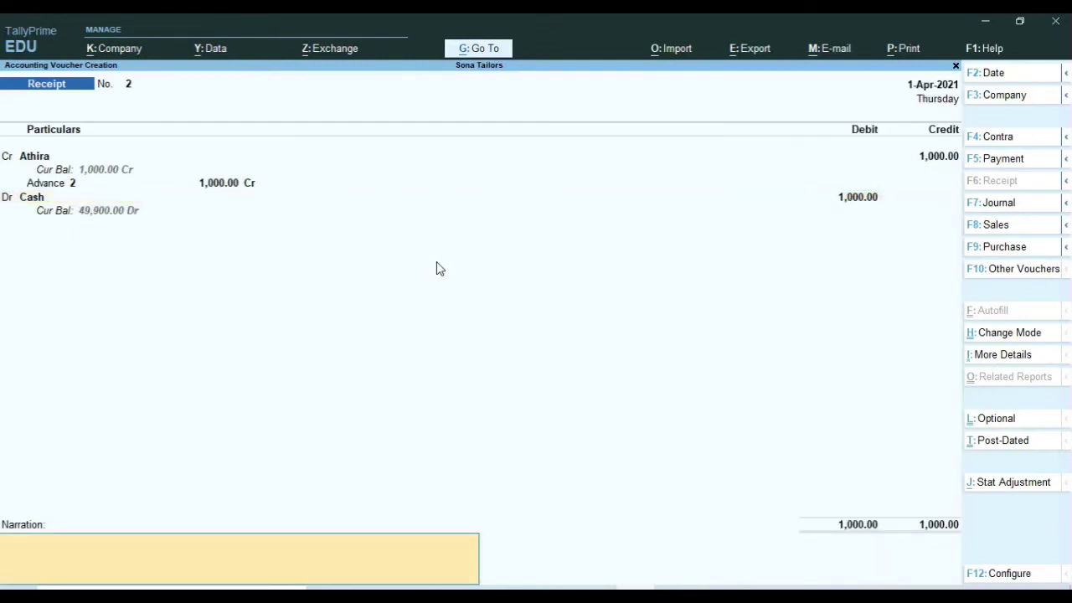
pyautogui.press('Return')
pyautogui.press('Return')
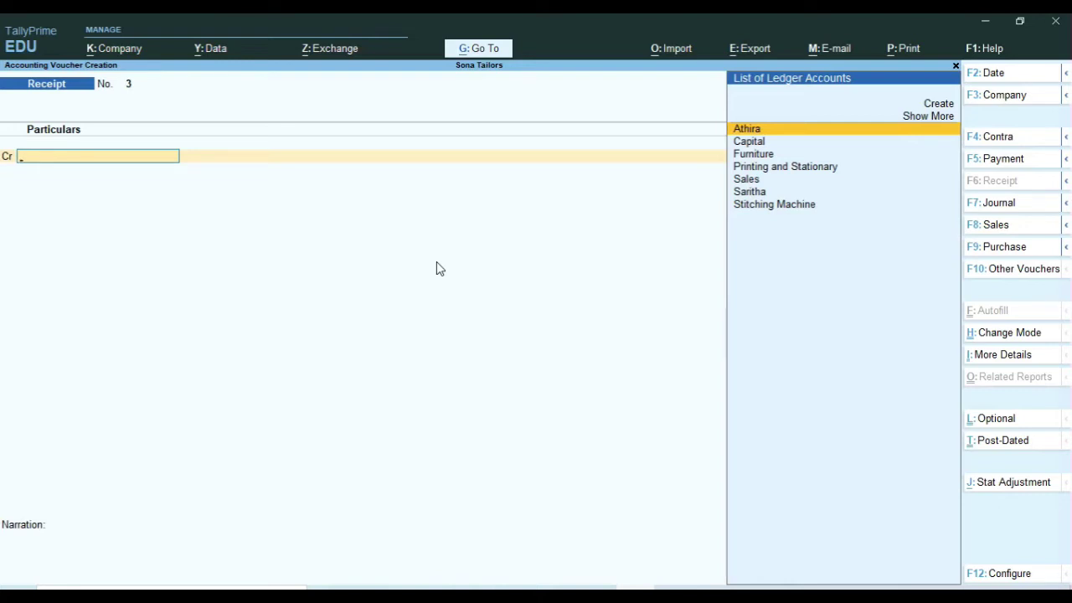
# Start a sales voucher for the customer who paid the advance, accepting the default party details and using the Sales ledger.
pyautogui.click(992, 224)
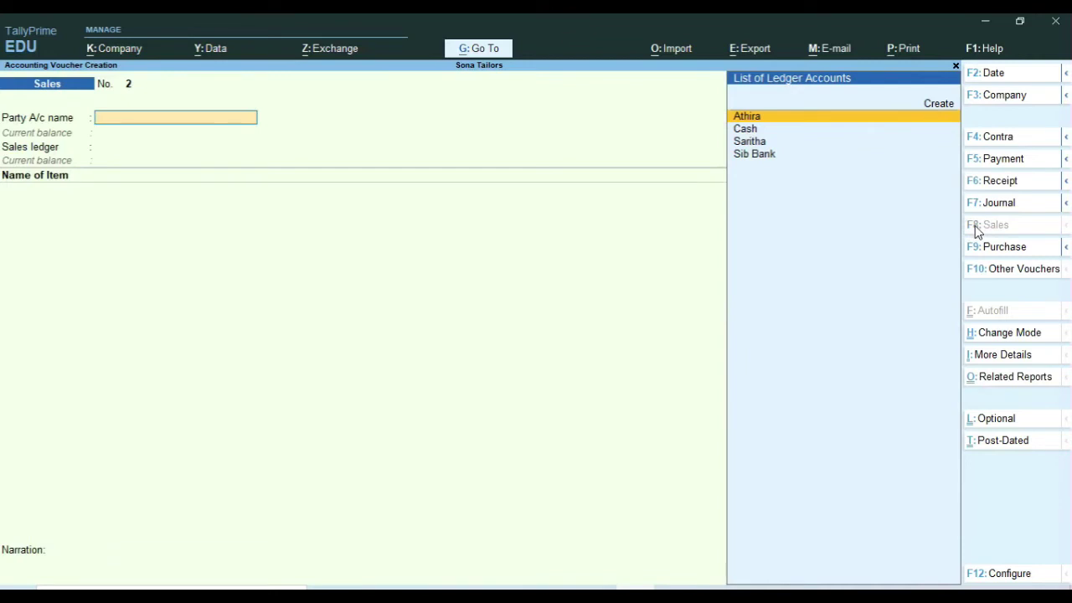
pyautogui.press('Return')
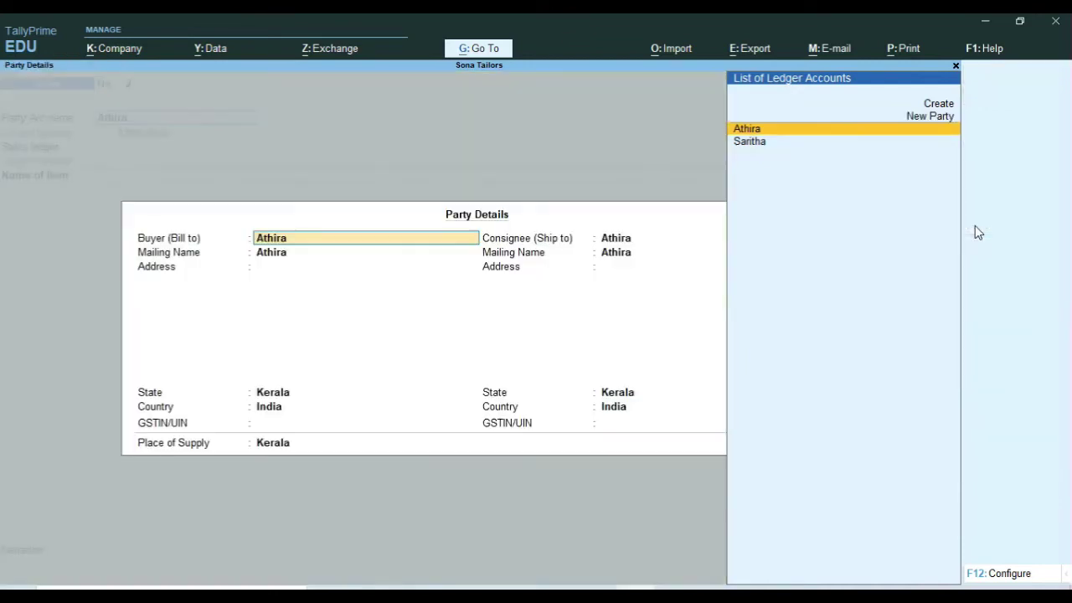
pyautogui.press('Return')
pyautogui.press('Return')
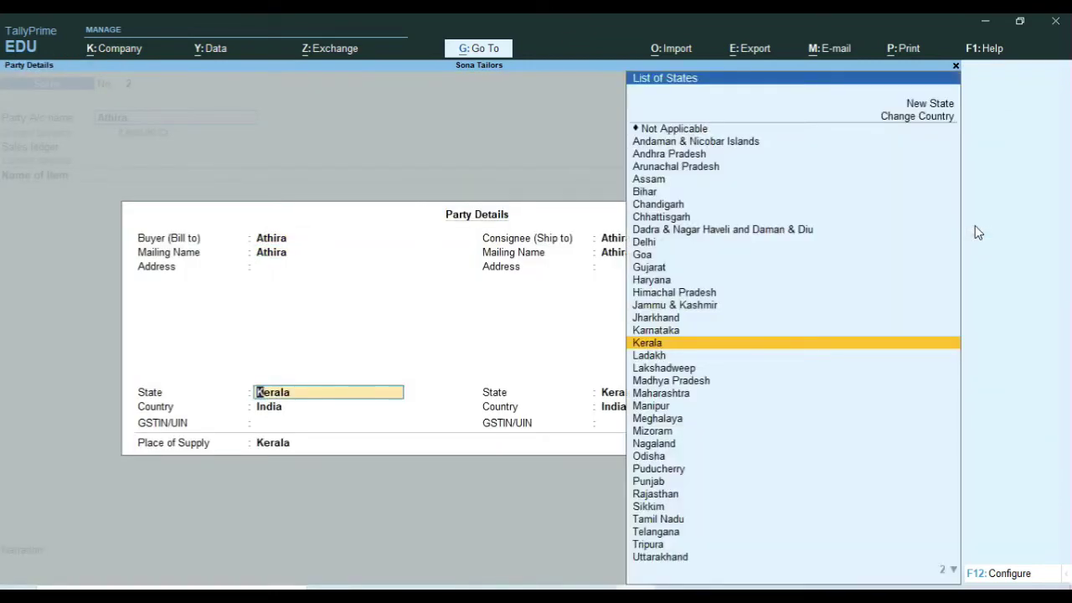
pyautogui.press('Return')
pyautogui.press('Return')
pyautogui.press('Return')
pyautogui.press('Return')
pyautogui.press('Return')
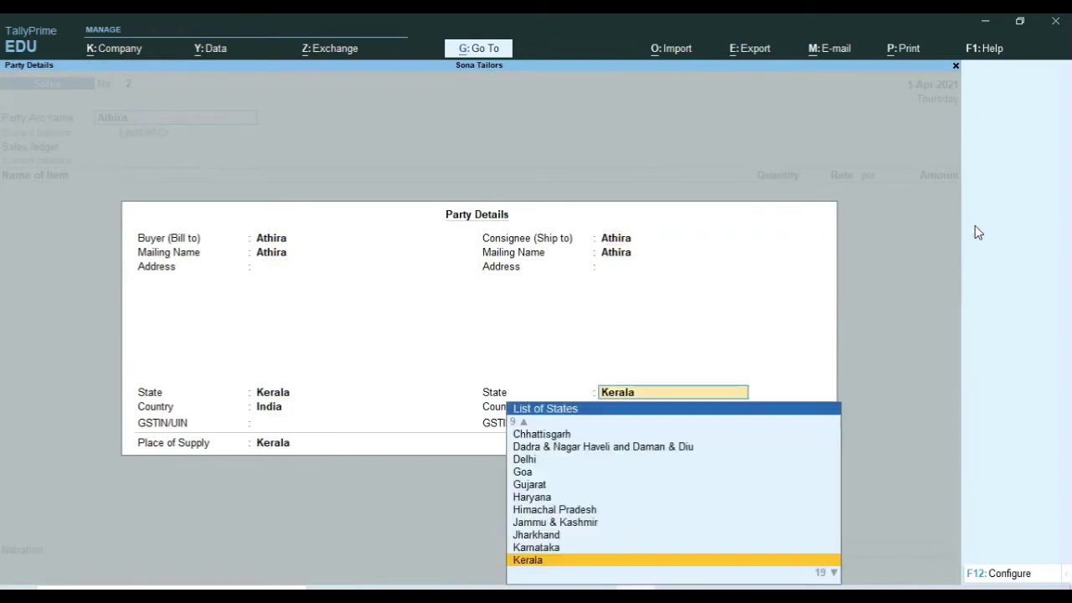
pyautogui.press('Return')
pyautogui.press('Return')
pyautogui.press('Return')
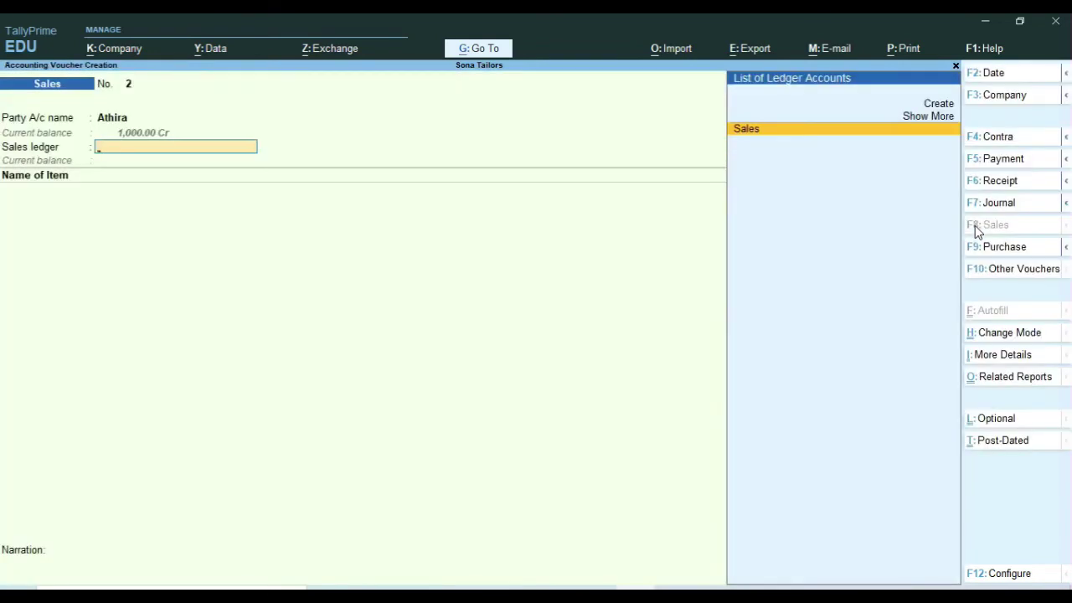
pyautogui.press('Return')
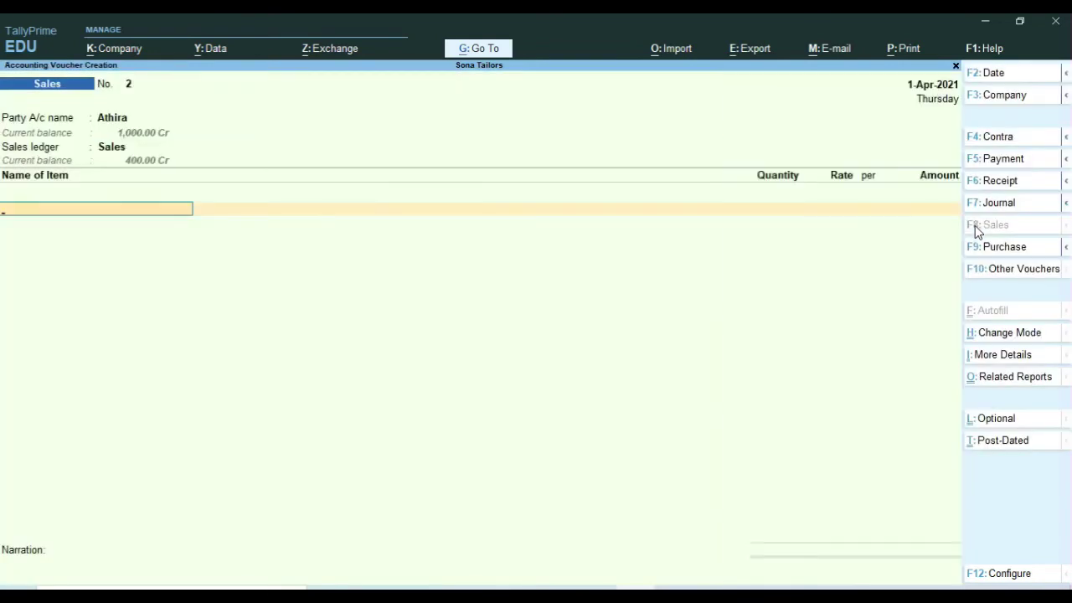
# Add the item Blouse with a quantity of 5 pcs at a rate of 400 and end the item list.
pyautogui.write('B')
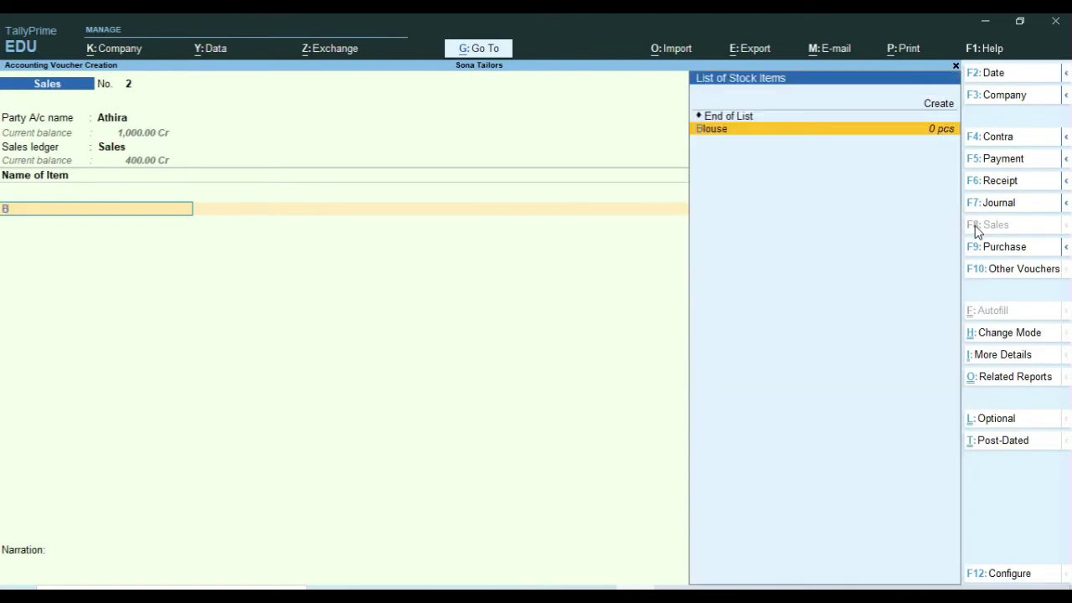
pyautogui.press('Return')
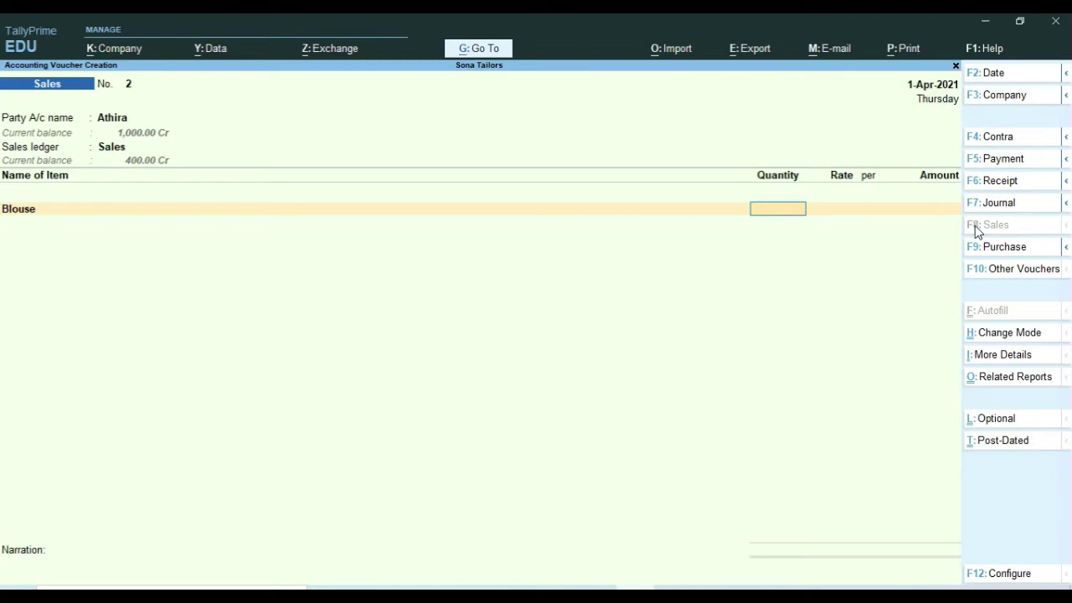
pyautogui.write('5')
pyautogui.press('Return')
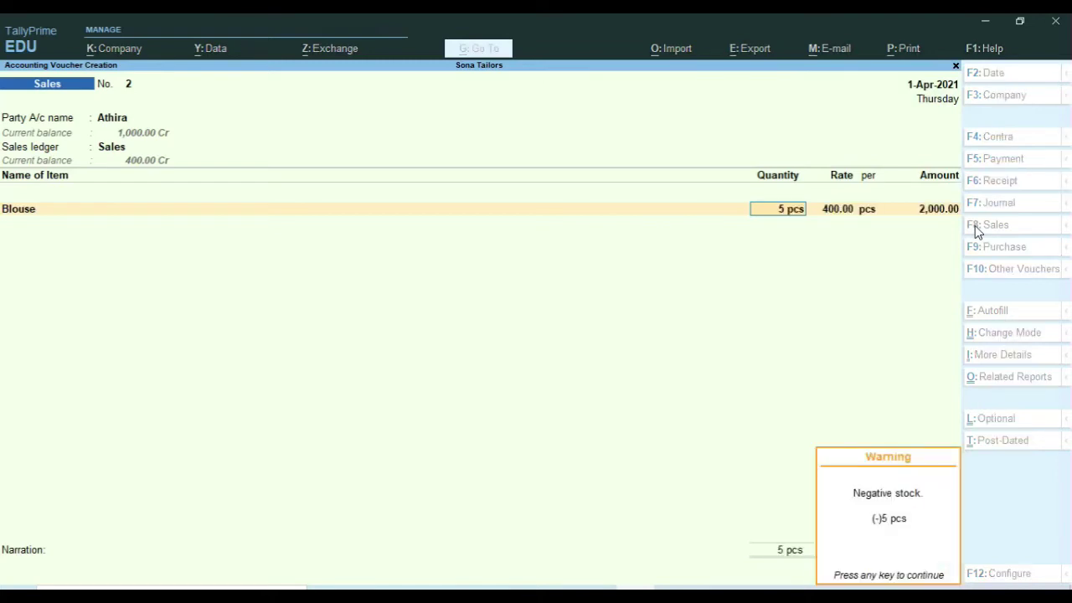
pyautogui.press('Return')
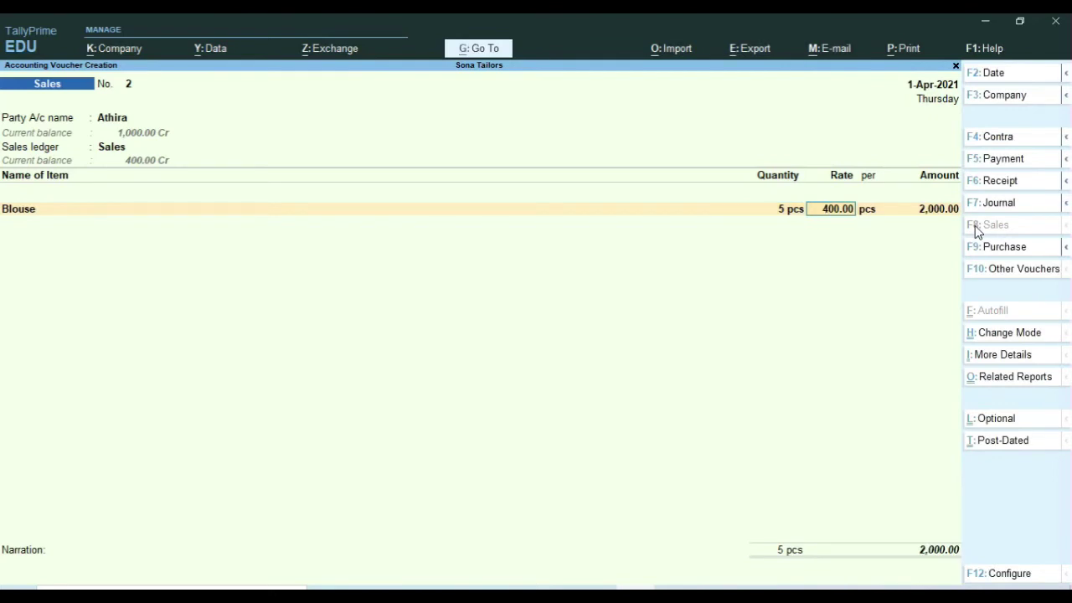
pyautogui.press('Return')
pyautogui.press('Return')
pyautogui.press('Return')
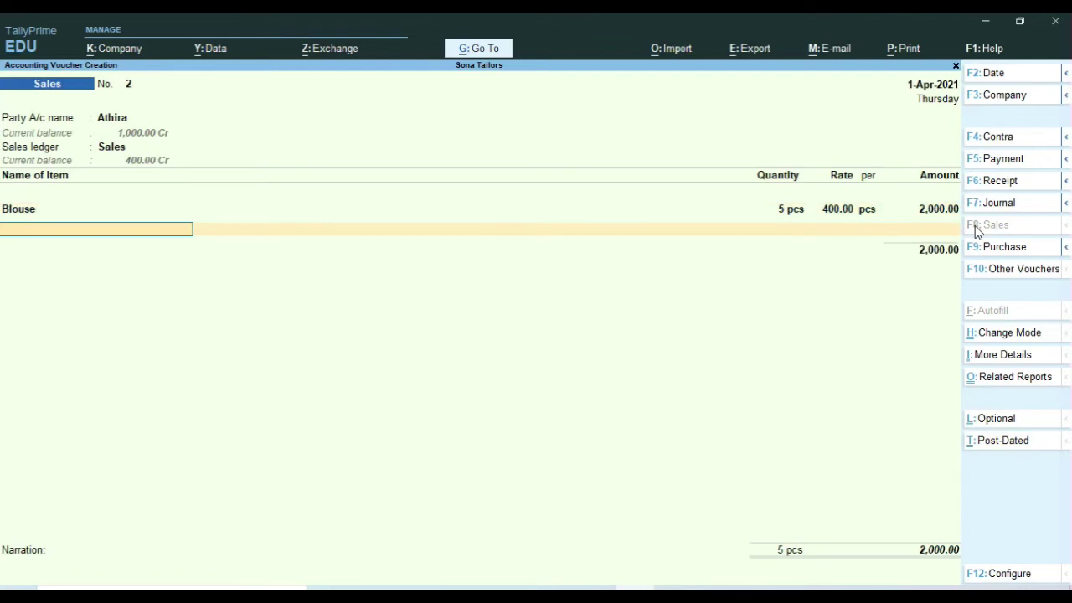
pyautogui.press('Return')
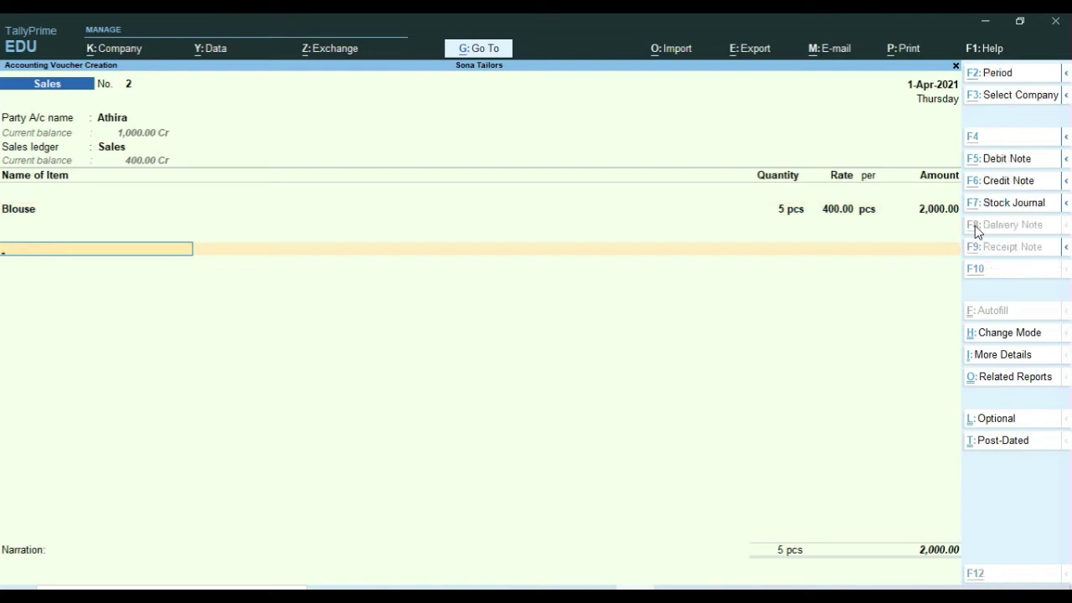
# Start a new ledger named Embroidery Work under the Indirect Incomes group from the sales voucher.
pyautogui.hotkey('alt', 'c')
pyautogui.write('Embroidery Work')
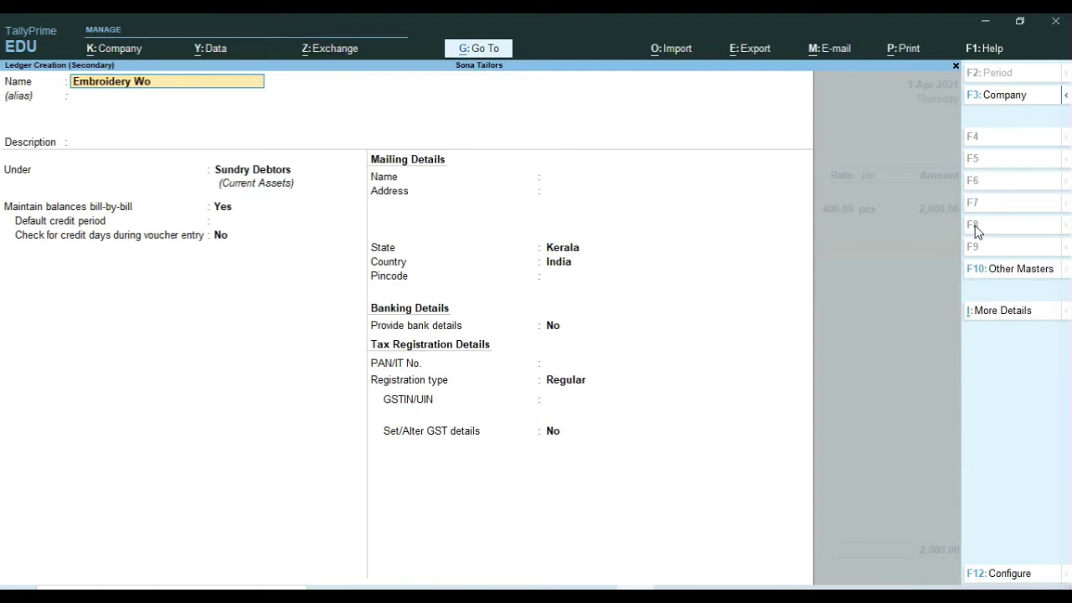
pyautogui.press('Return')
pyautogui.press('Return')
pyautogui.press('Return')
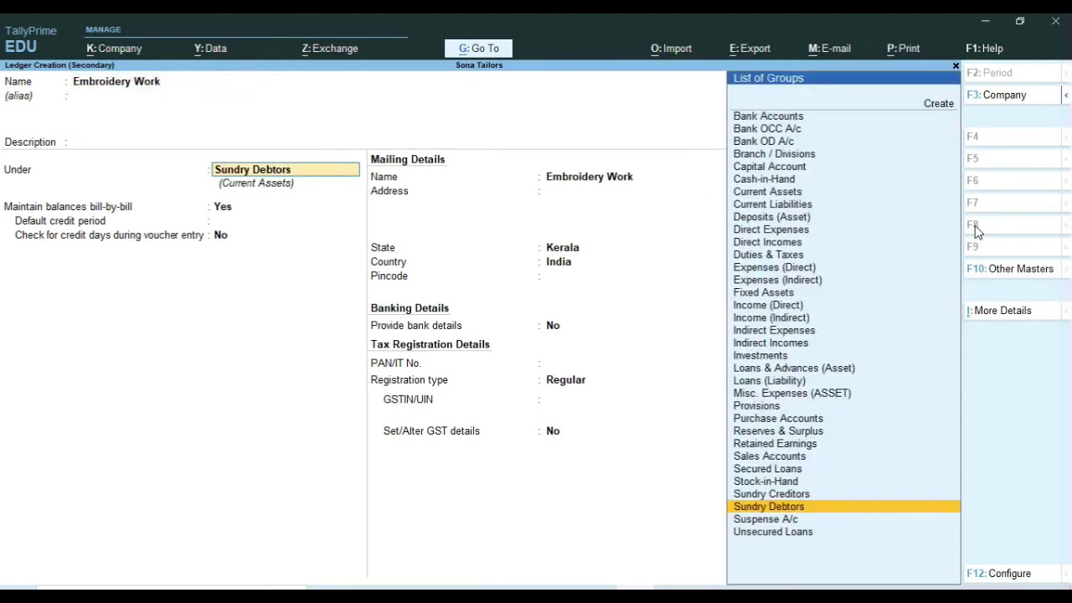
pyautogui.write('i')
pyautogui.press('Down')
pyautogui.press('Down')
pyautogui.press('Down')
pyautogui.press('Return')
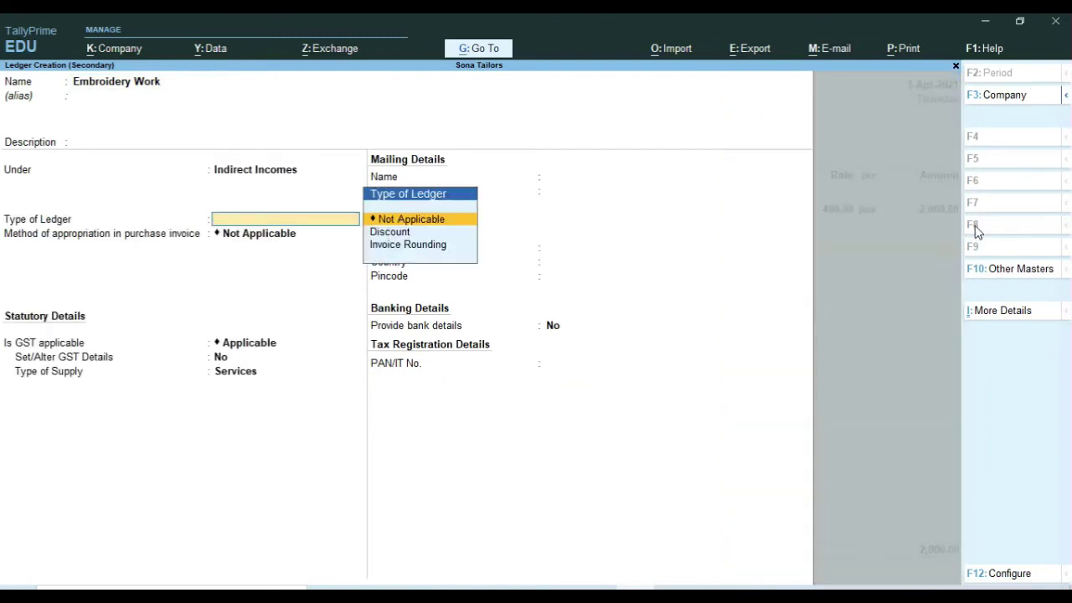
# Accept the Embroidery Work ledger's default type, statutory, mailing and banking details, and save the ledger.
pyautogui.press('Return')
pyautogui.press('Return')
pyautogui.press('Return')
pyautogui.press('Return')
pyautogui.press('Return')
pyautogui.press('Return')
pyautogui.press('Return')
pyautogui.press('Return')
pyautogui.press('Return')
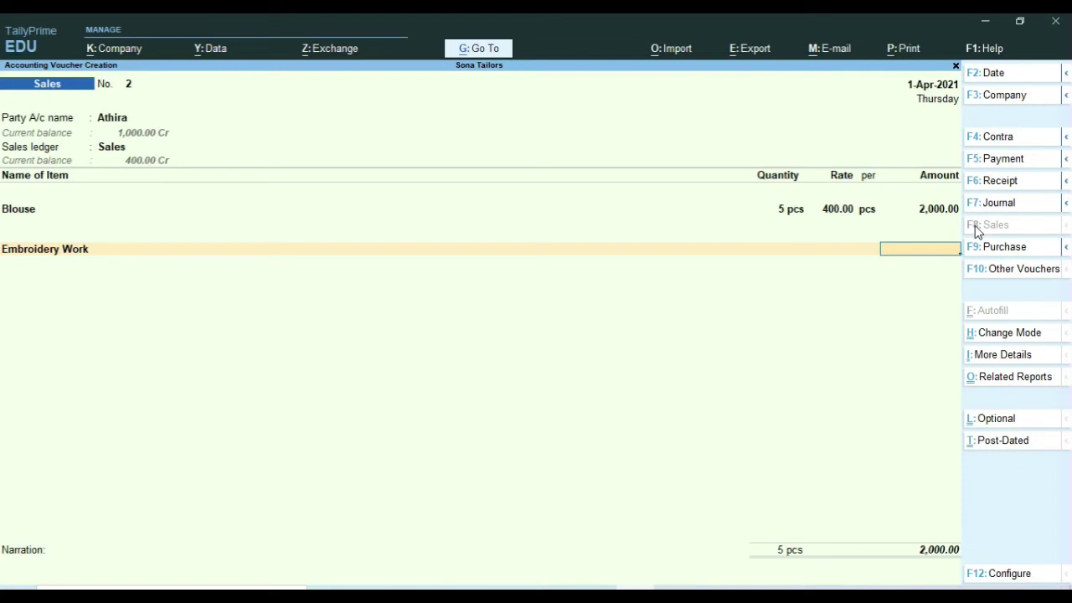
# Enter 1250 as the Embroidery Work charge on the sales voucher and finish the ledger lines.
pyautogui.write('1250')
pyautogui.press('Return')
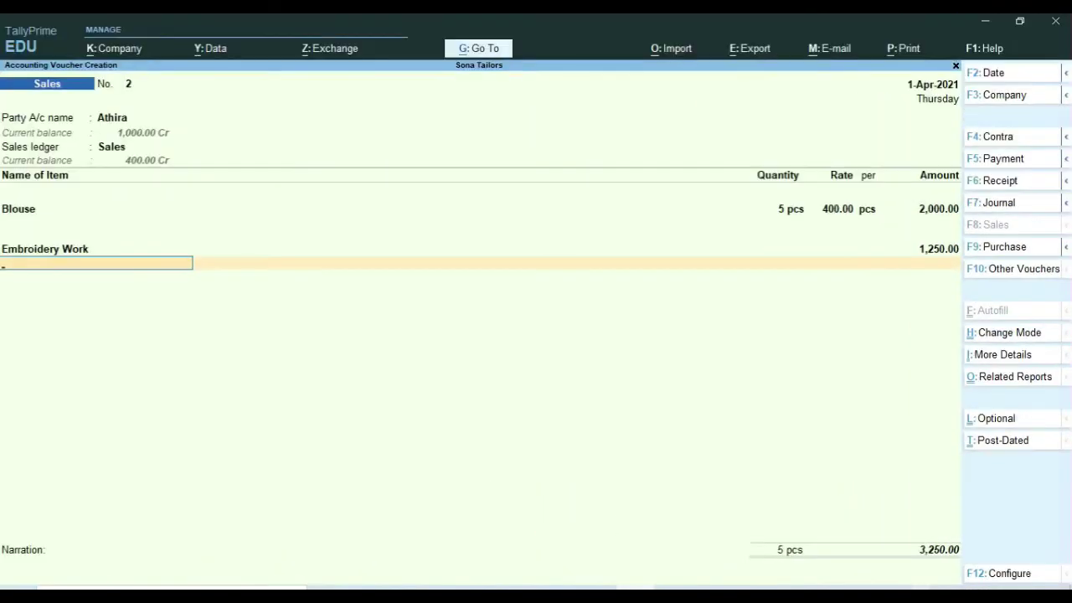
pyautogui.press('Return')
pyautogui.press('Return')
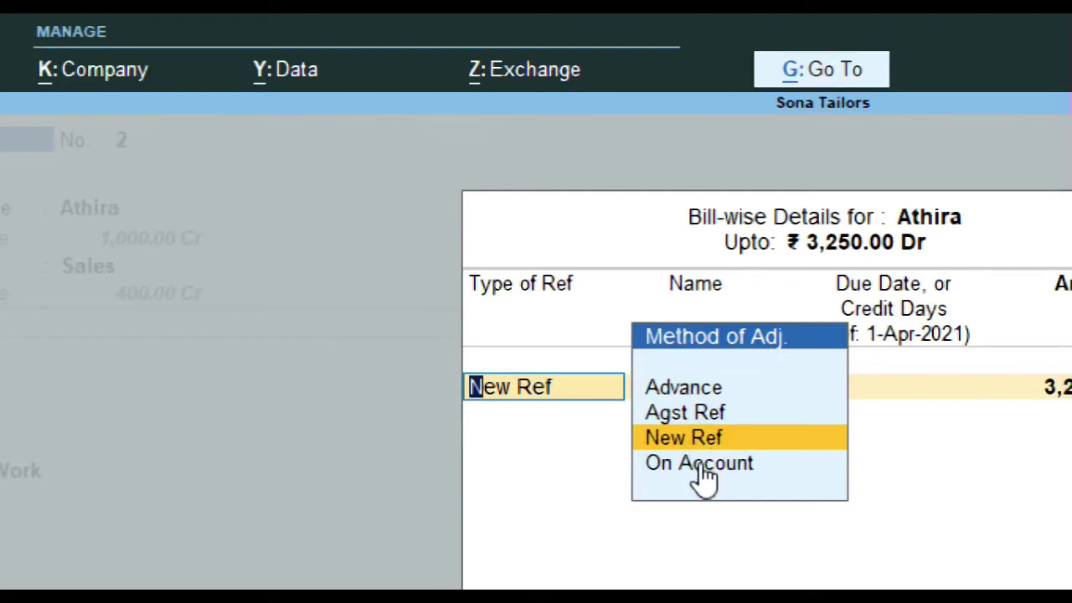
# Allocate the 3,250 invoice to New Ref 2 in the customer's bill-wise details and save the sales voucher.
pyautogui.press('Return')
pyautogui.press('Return')
pyautogui.press('Return')
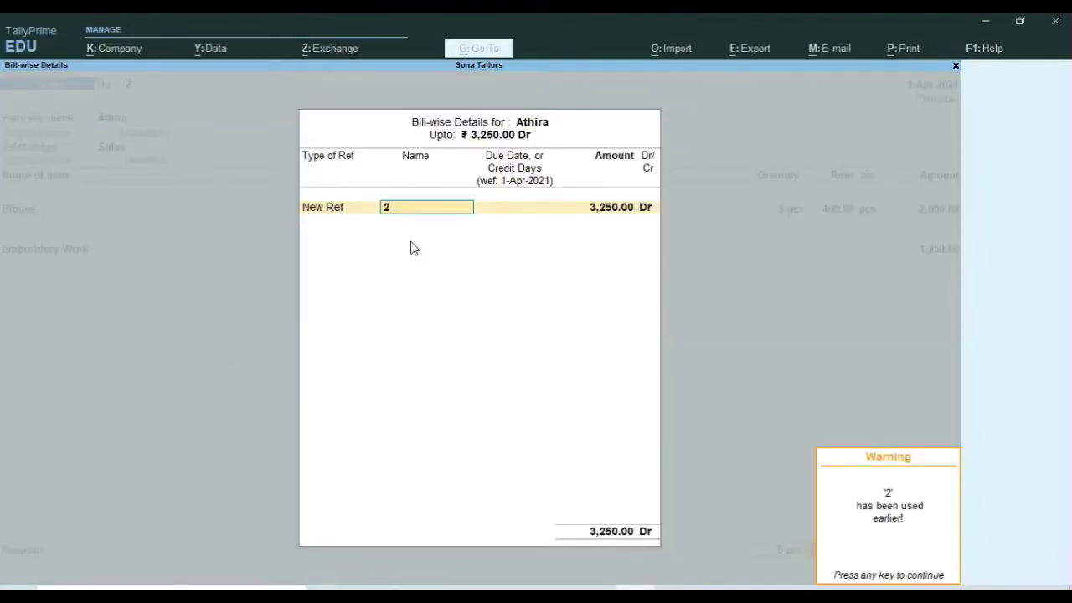
pyautogui.press('Return')
pyautogui.press('Return')
pyautogui.press('Return')
pyautogui.press('Return')
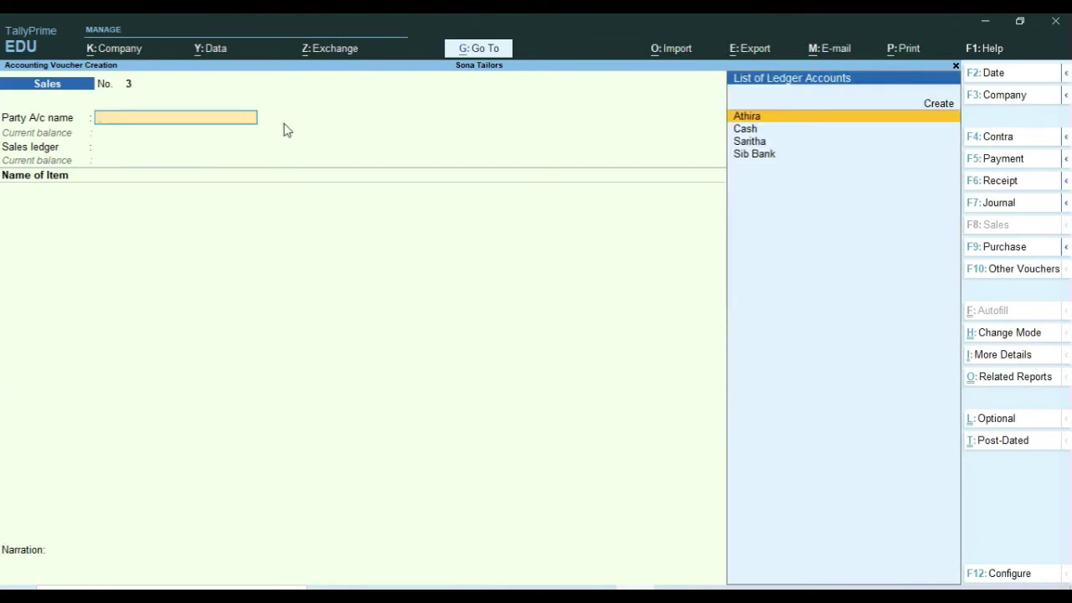
# Open the company's Balance Sheet report.
pyautogui.click(480, 50)
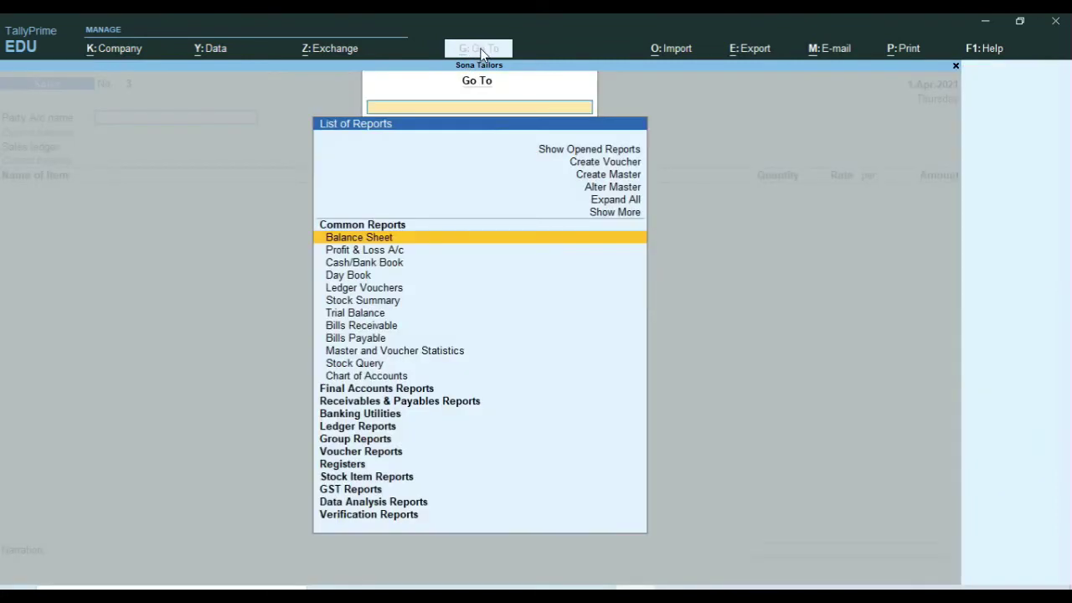
pyautogui.click(354, 240)
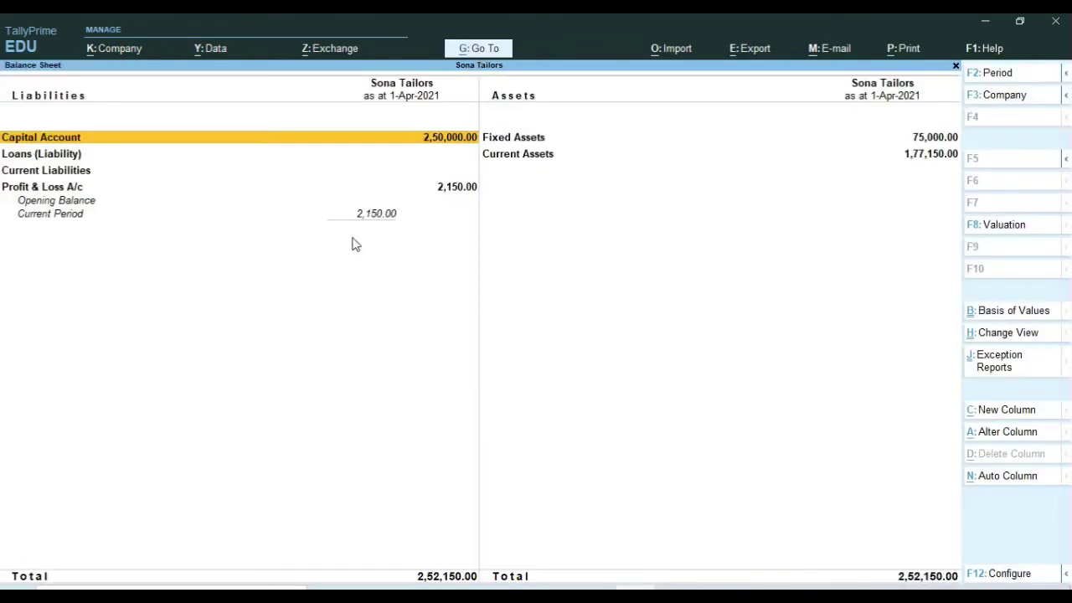
# Expand the Balance Sheet to detailed view and drill into Sundry Debtors down to the customer's April ledger vouchers.
pyautogui.hotkey('alt', 'F5')
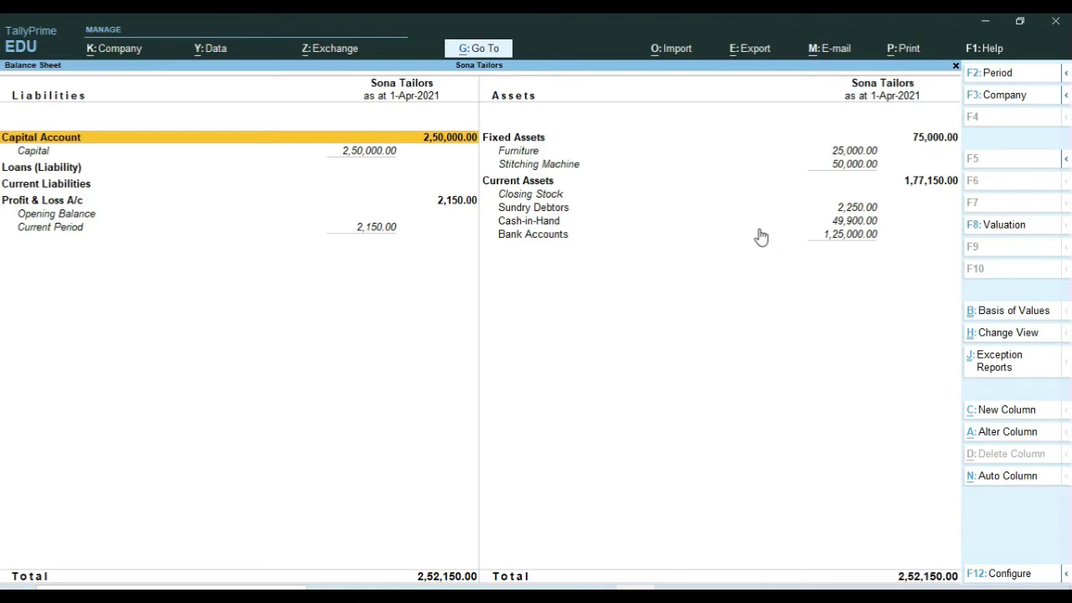
pyautogui.press('Down')
pyautogui.press('Right')
pyautogui.press('Down')
pyautogui.press('Down')
pyautogui.press('Down')
pyautogui.press('Down')
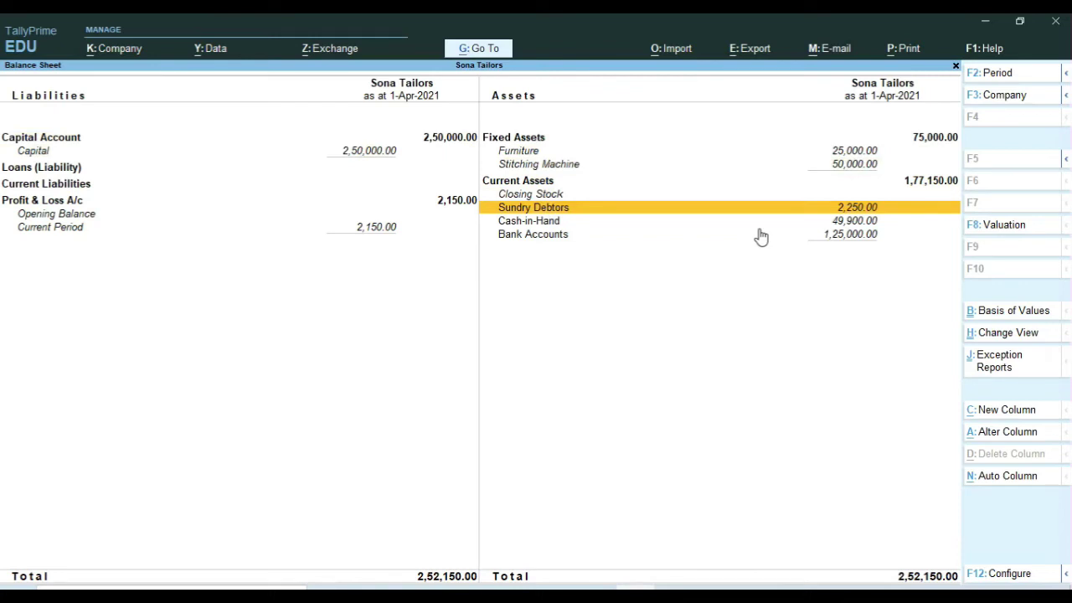
pyautogui.press('Return')
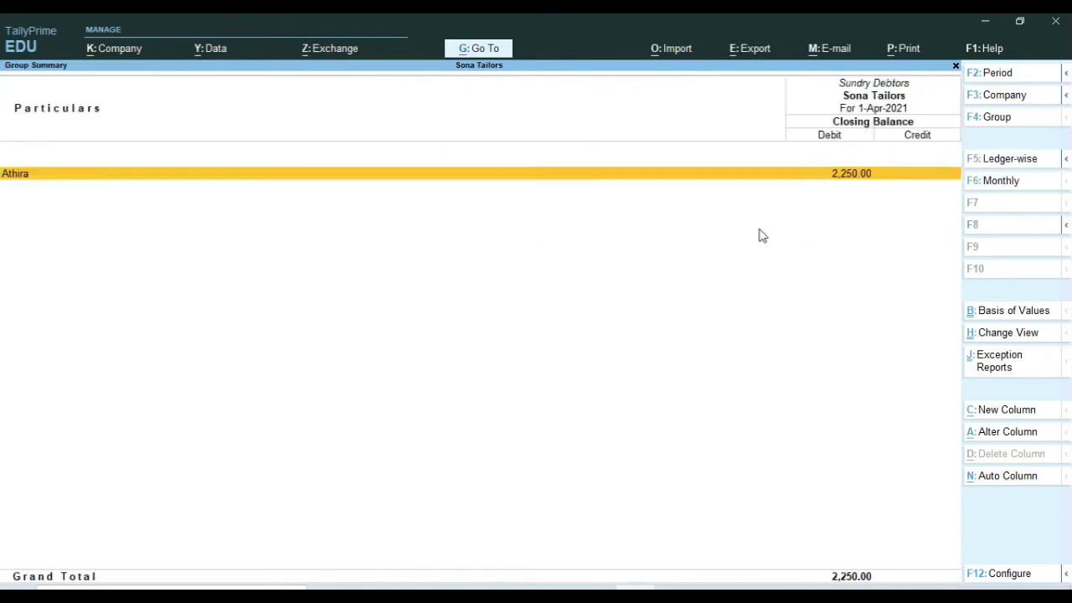
pyautogui.press('Return')
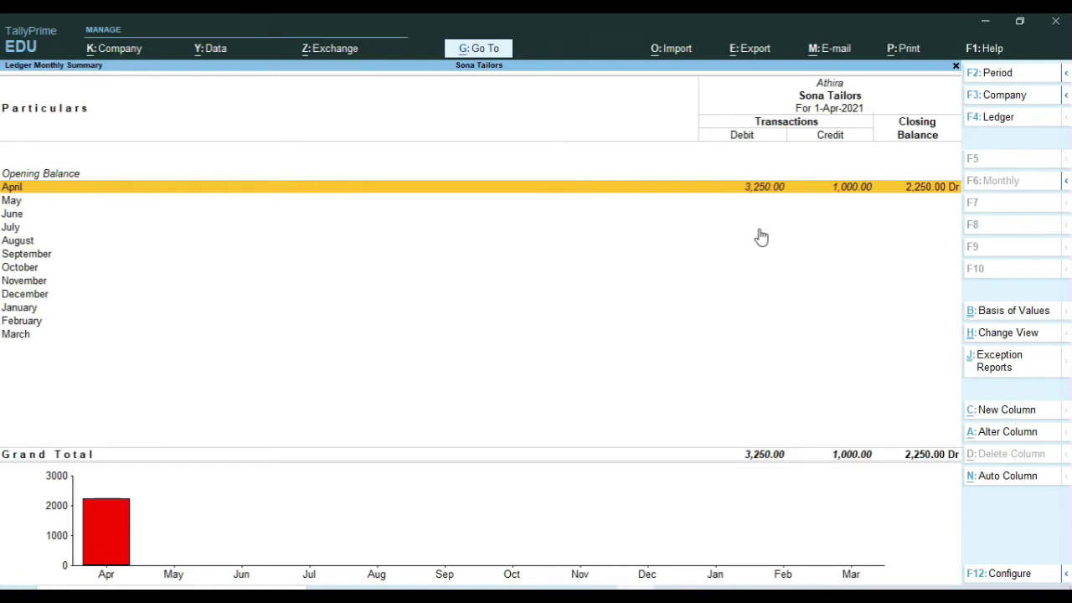
pyautogui.press('Return')
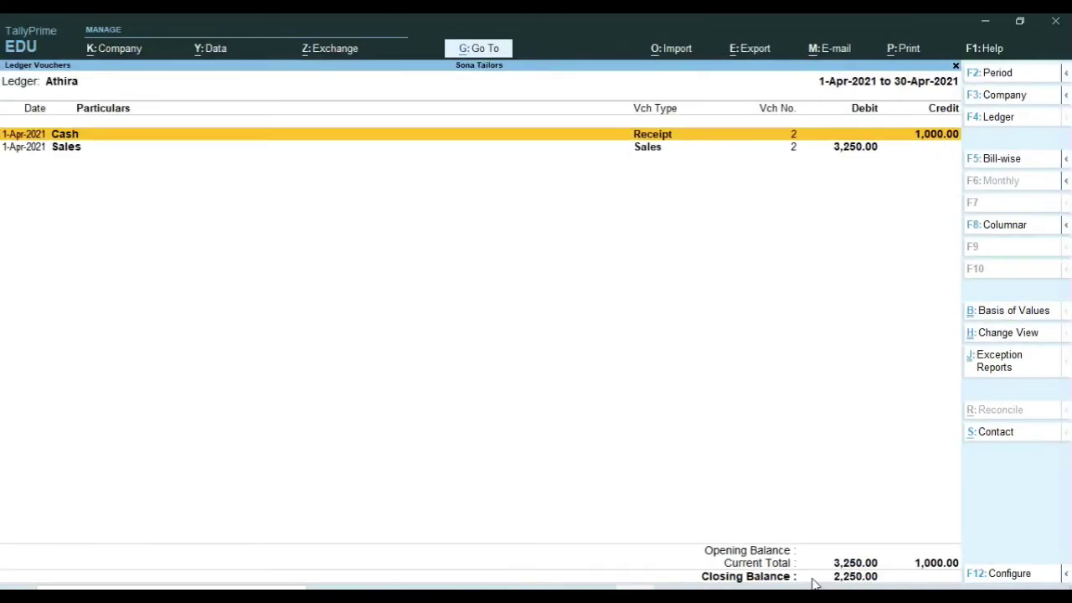
# Open the Profit & Loss A/c report and show it in detailed view.
pyautogui.click(473, 50)
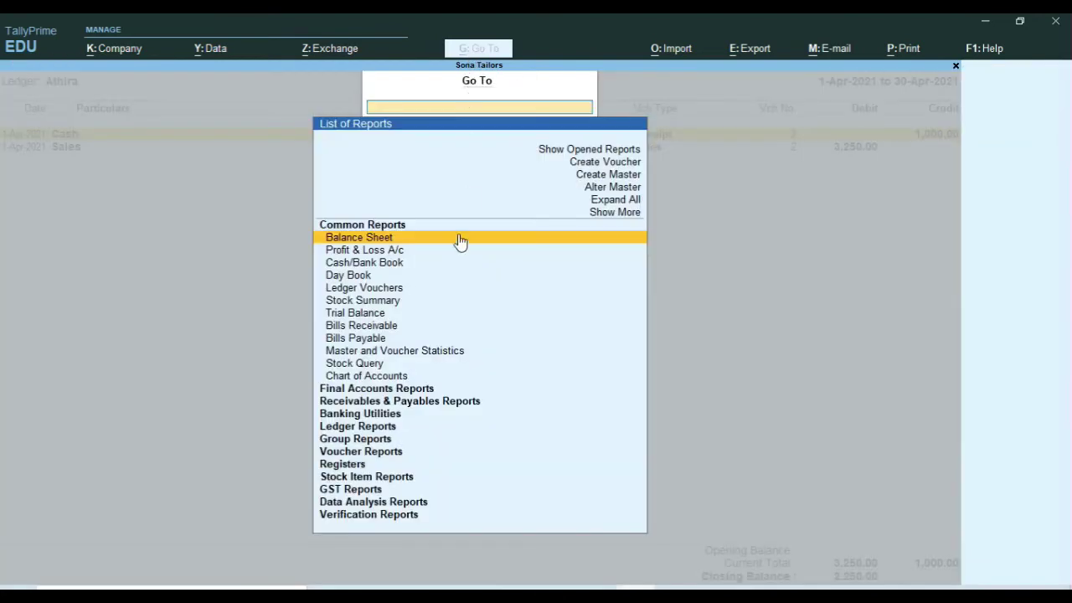
pyautogui.click(363, 251)
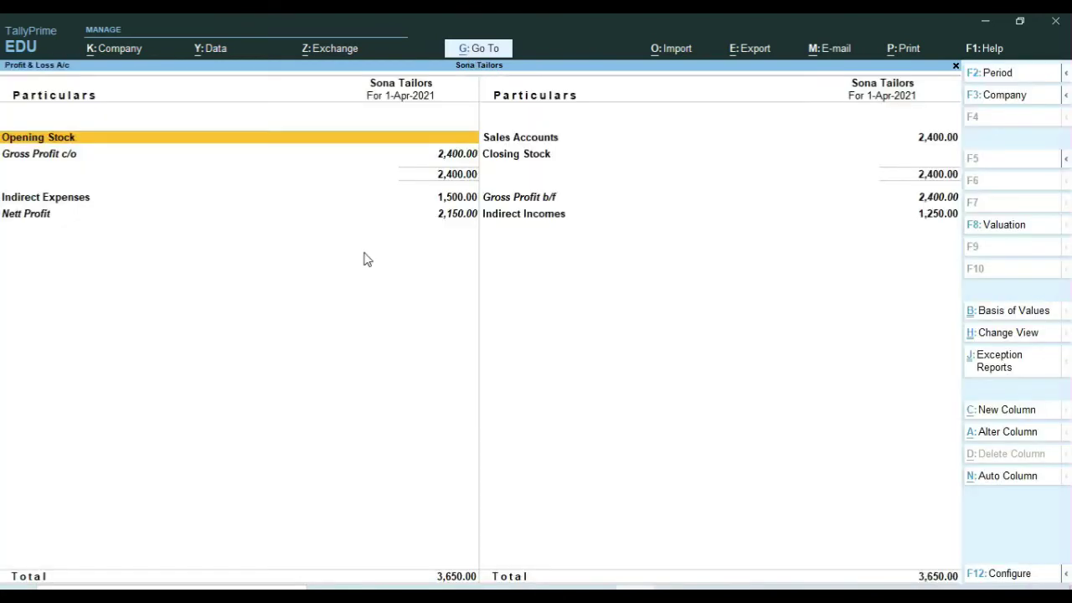
pyautogui.hotkey('alt', 'F5')
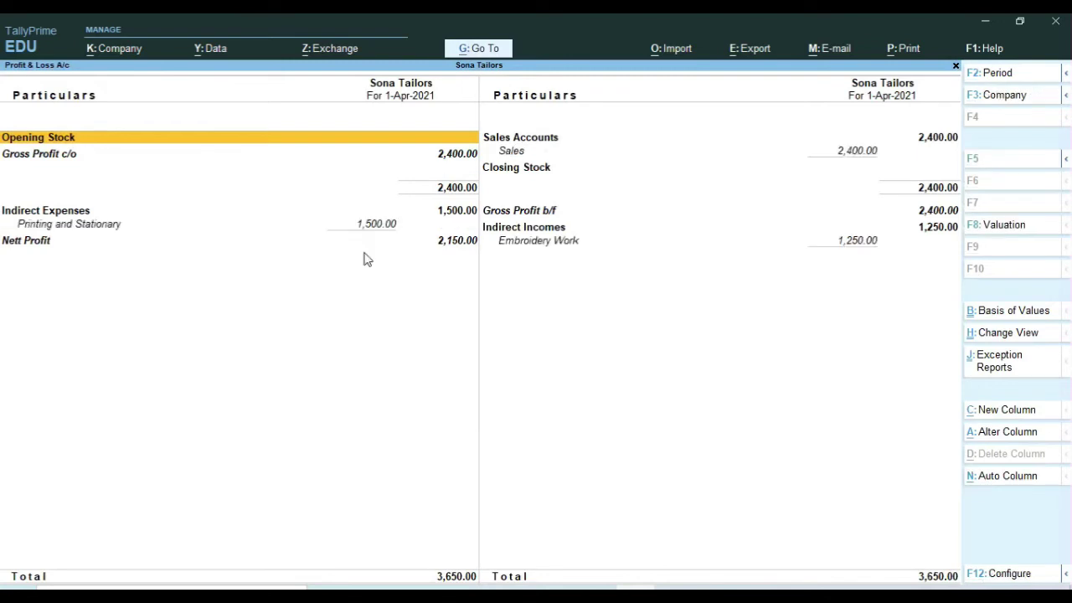
# Drill into Sales Accounts down to the April vouchers and inspect sales voucher 2, leaving it unaltered.
pyautogui.press('Right')
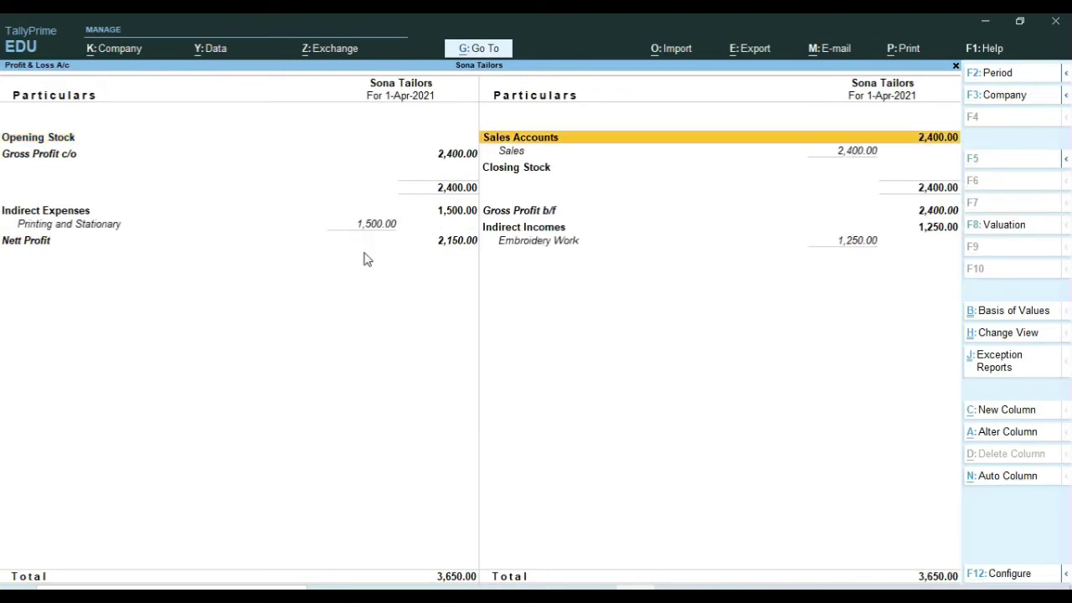
pyautogui.press('Return')
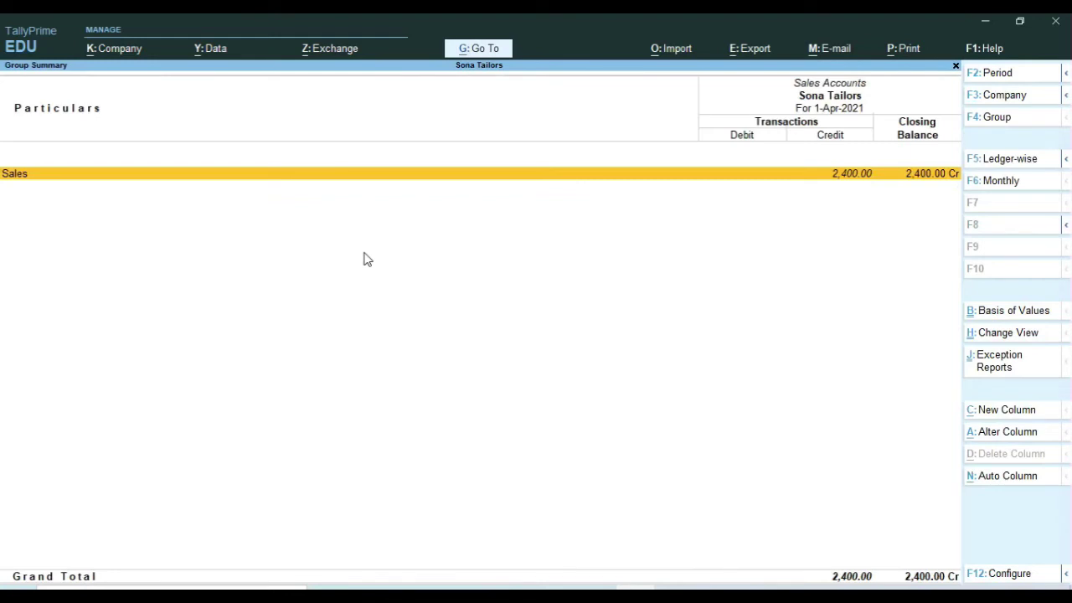
pyautogui.press('Return')
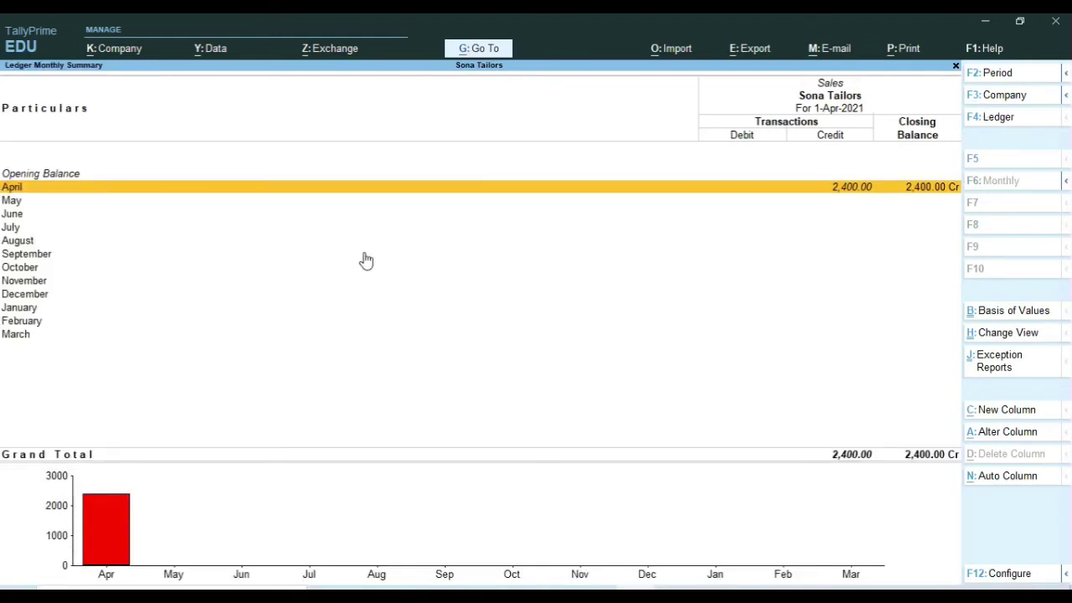
pyautogui.press('Return')
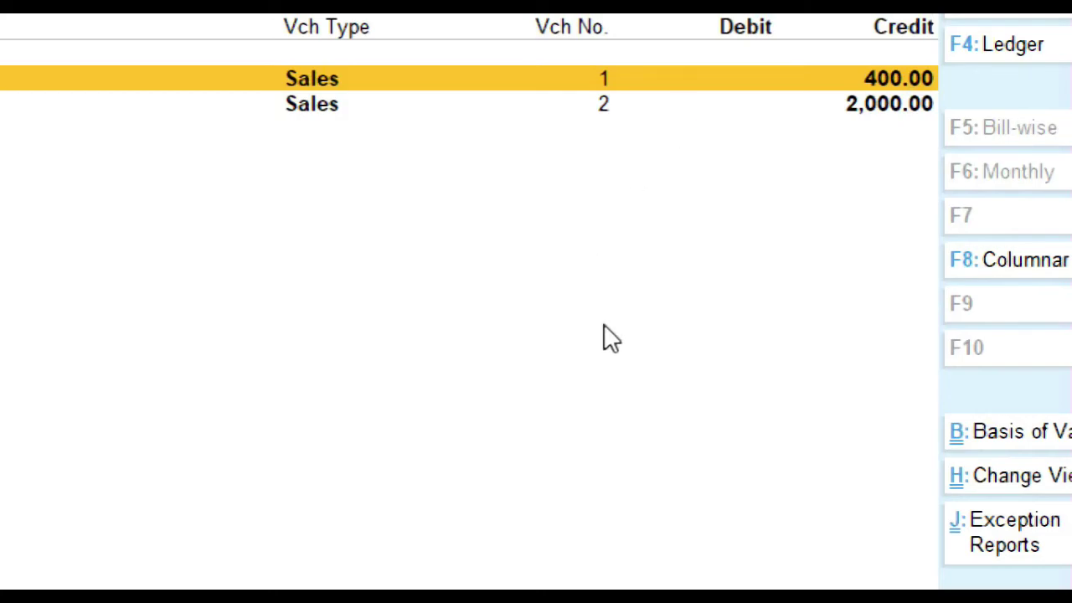
pyautogui.press('Down')
pyautogui.press('Return')
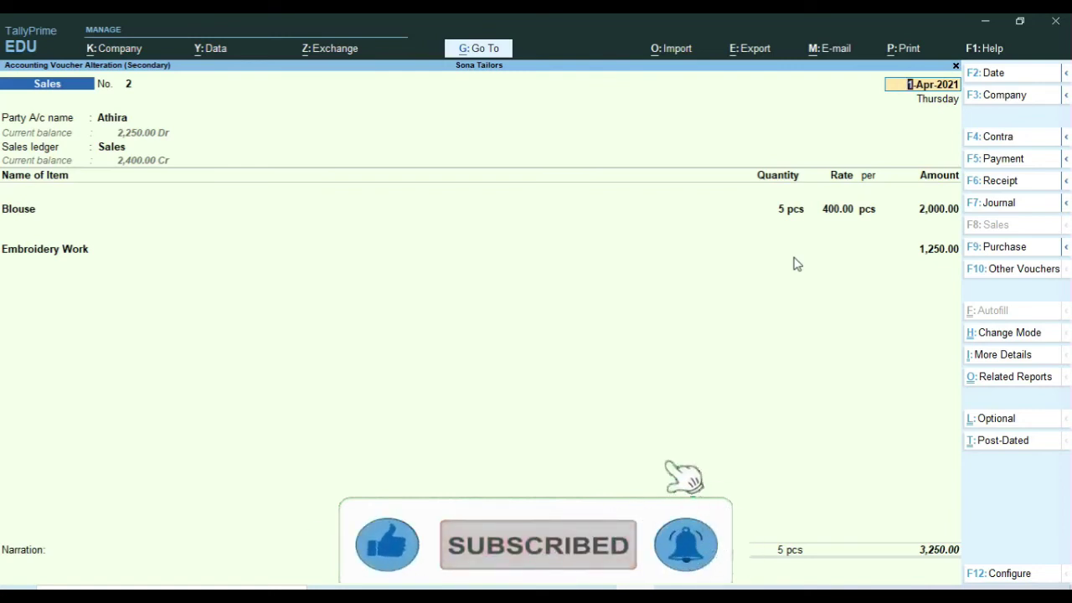
pyautogui.press('Escape')
pyautogui.press('y')
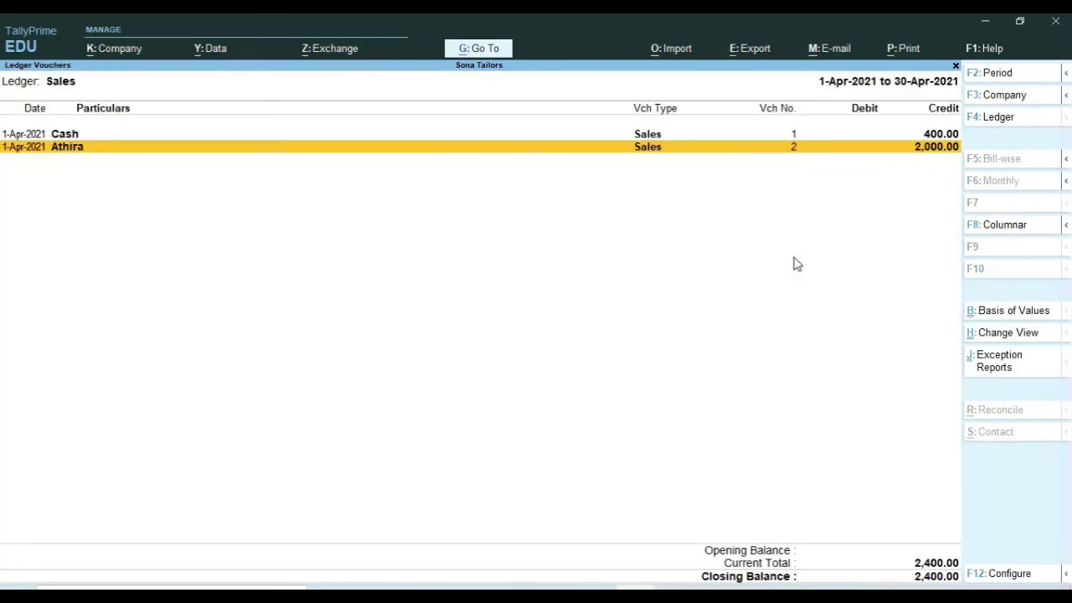
# Leave the reports for the Gateway of Tally and open a new receipt voucher.
pyautogui.press('Escape')
pyautogui.press('Escape')
pyautogui.press('Escape')
pyautogui.press('Escape')
pyautogui.press('Escape')
pyautogui.press('Escape')
pyautogui.press('Escape')
pyautogui.press('Escape')
pyautogui.press('v')
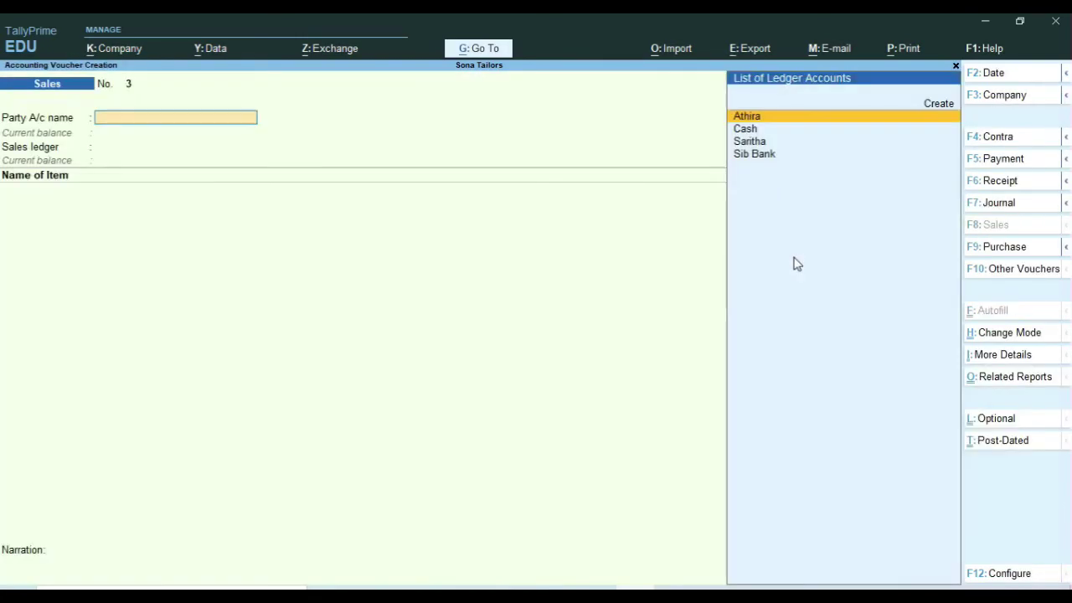
pyautogui.press('Escape')
pyautogui.press('y')
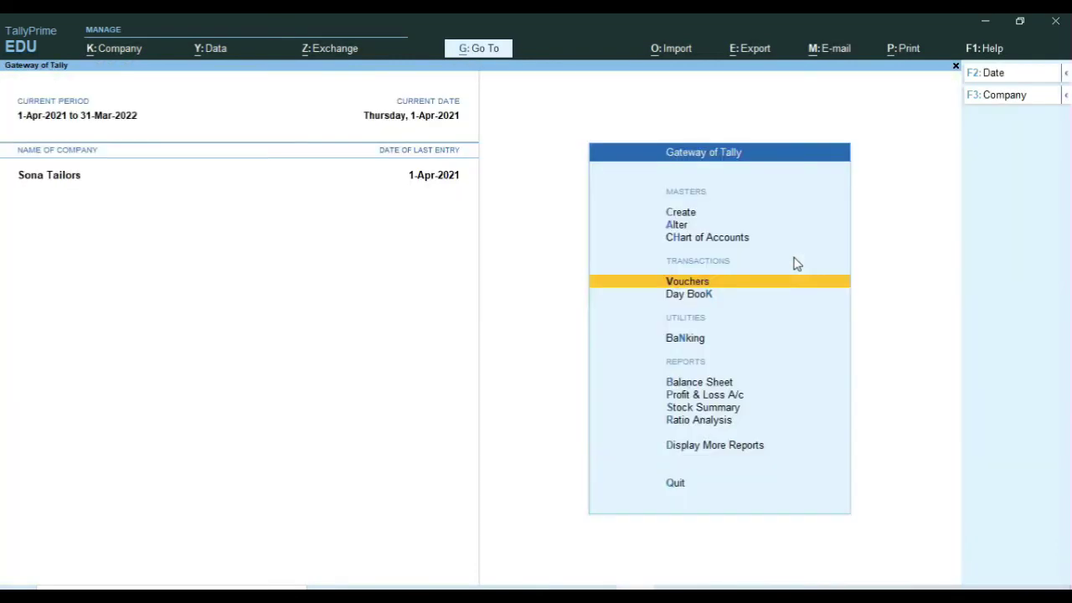
pyautogui.press('v')
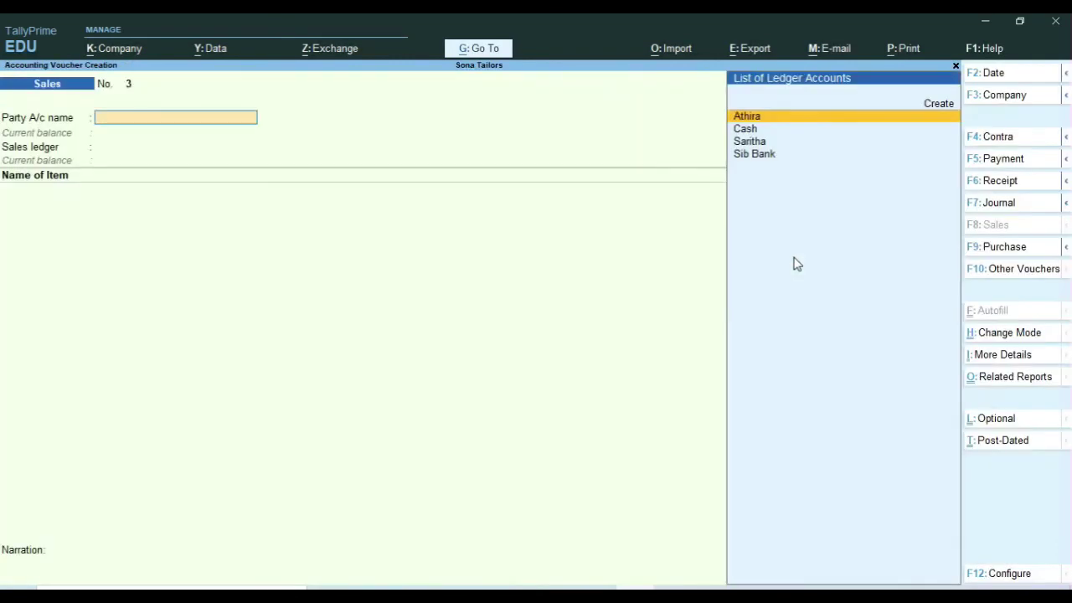
pyautogui.click(996, 182)
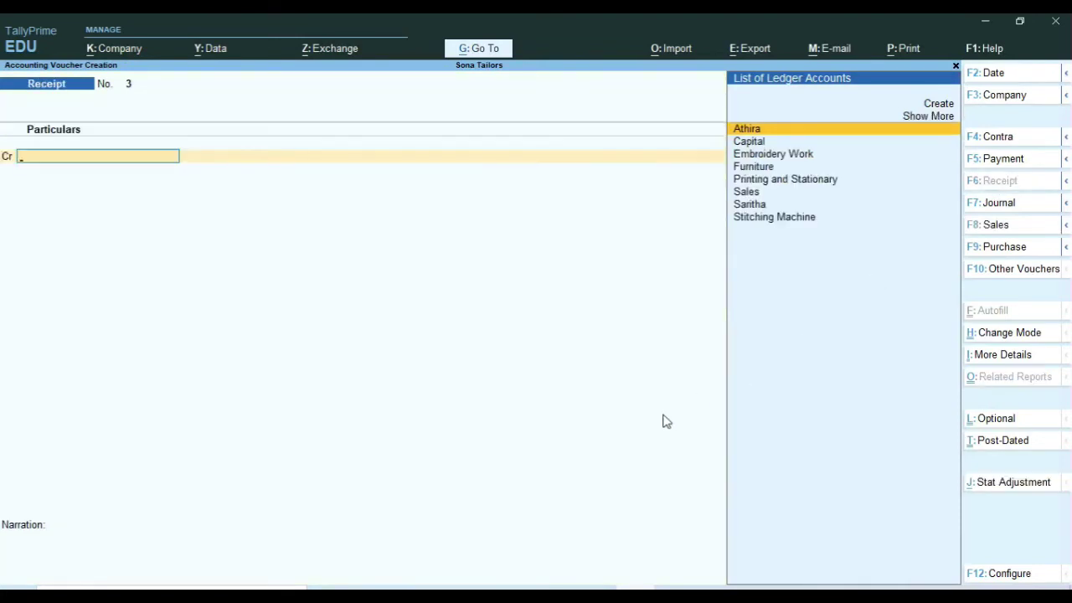
# Credit the customer's ledger with 2250 and allocate the amount as Agst Ref to pending bill 2.
pyautogui.press('Return')
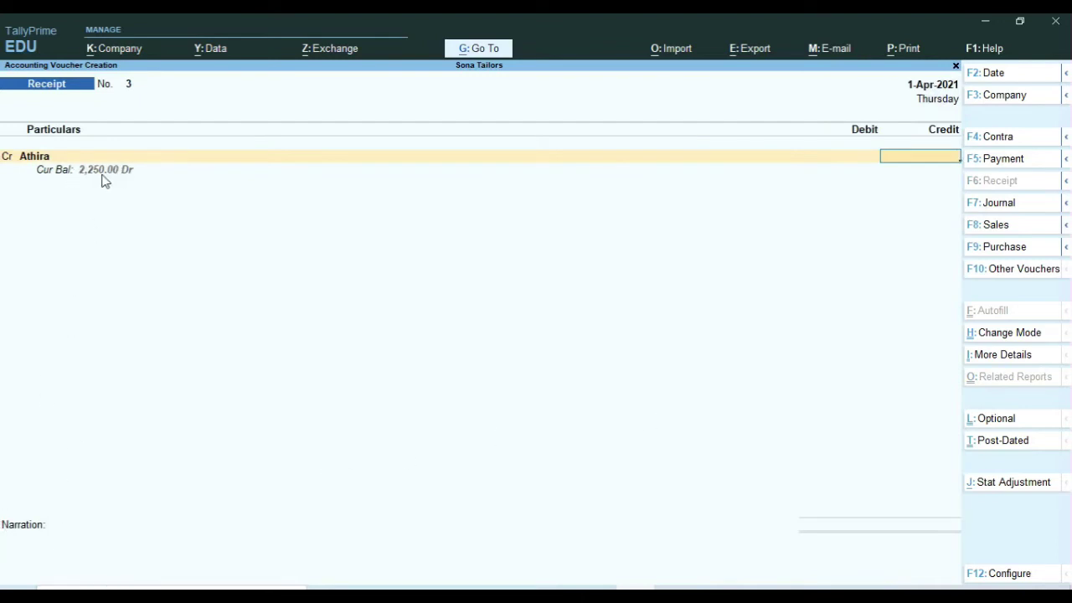
pyautogui.write('2250')
pyautogui.press('Return')
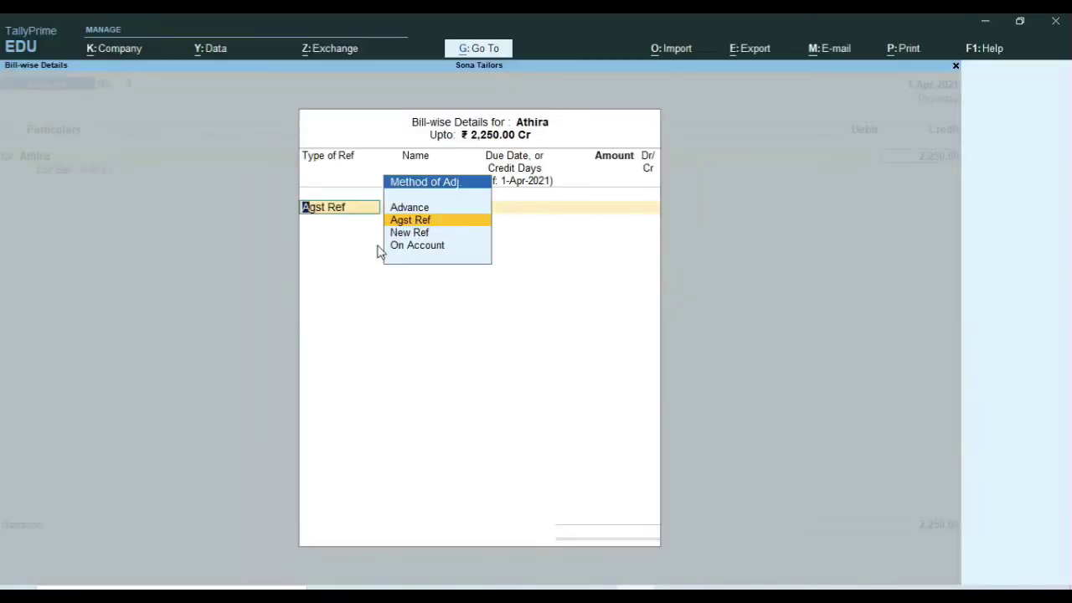
pyautogui.press('Return')
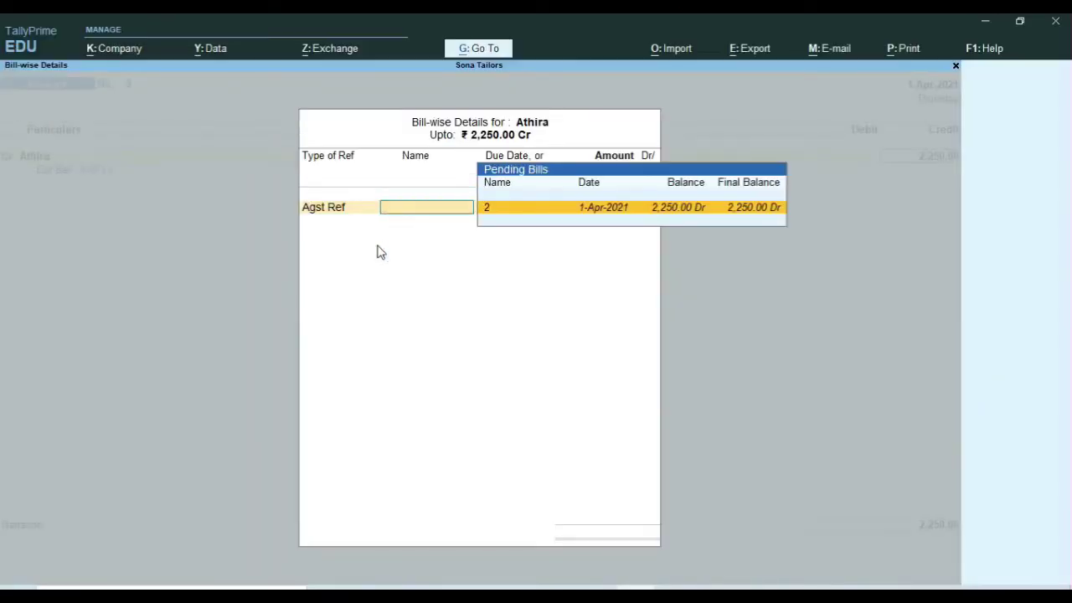
pyautogui.press('Return')
pyautogui.press('Return')
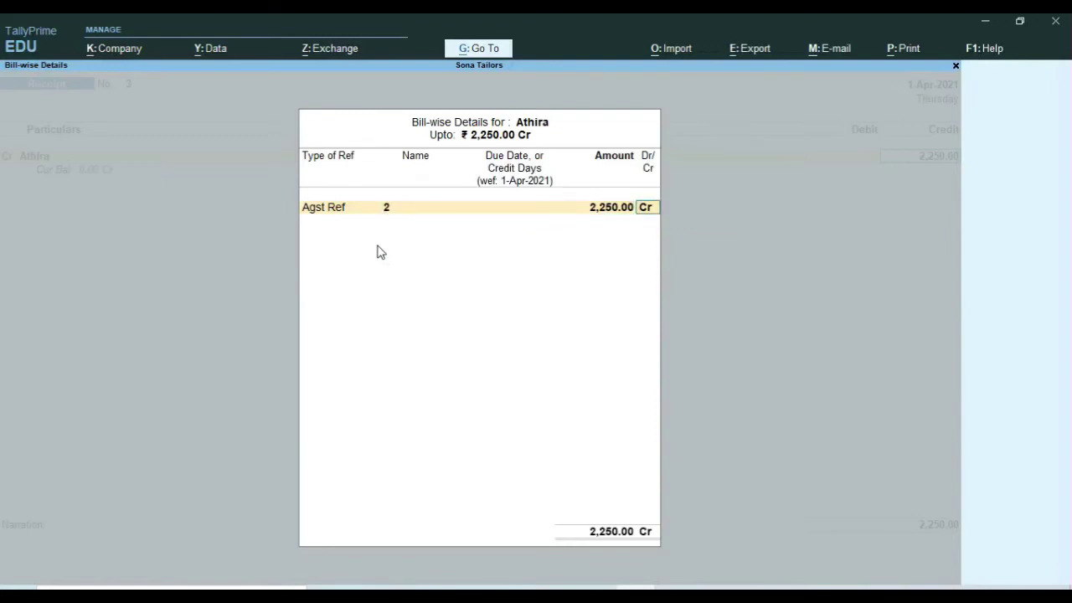
pyautogui.press('Return')
# Debit Cash with 2,250 and save the receipt voucher.
pyautogui.press('Return')
pyautogui.press('Return')
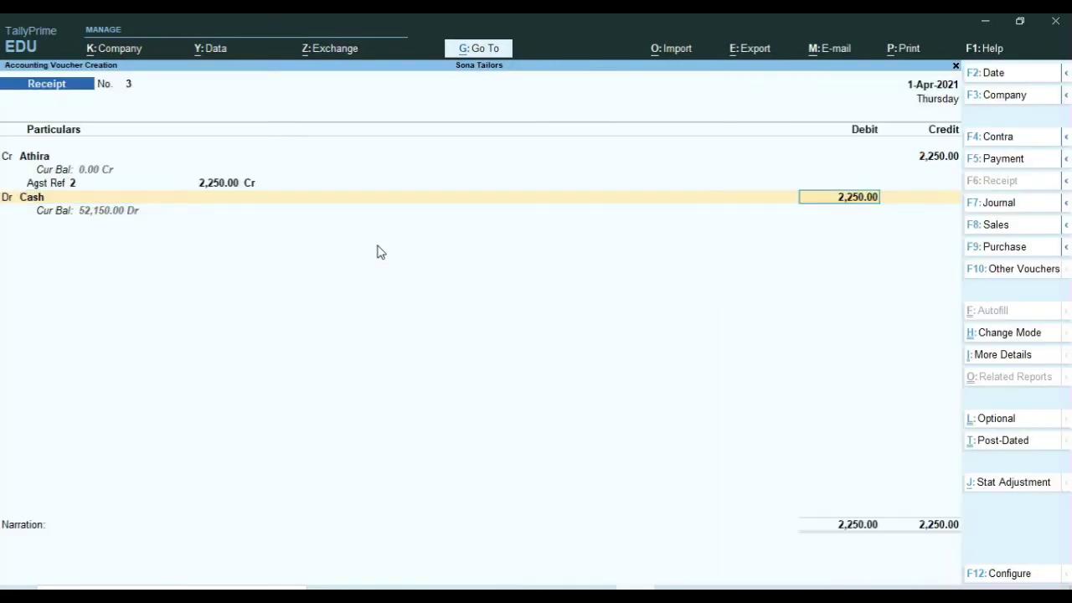
pyautogui.press('Return')
pyautogui.press('Return')
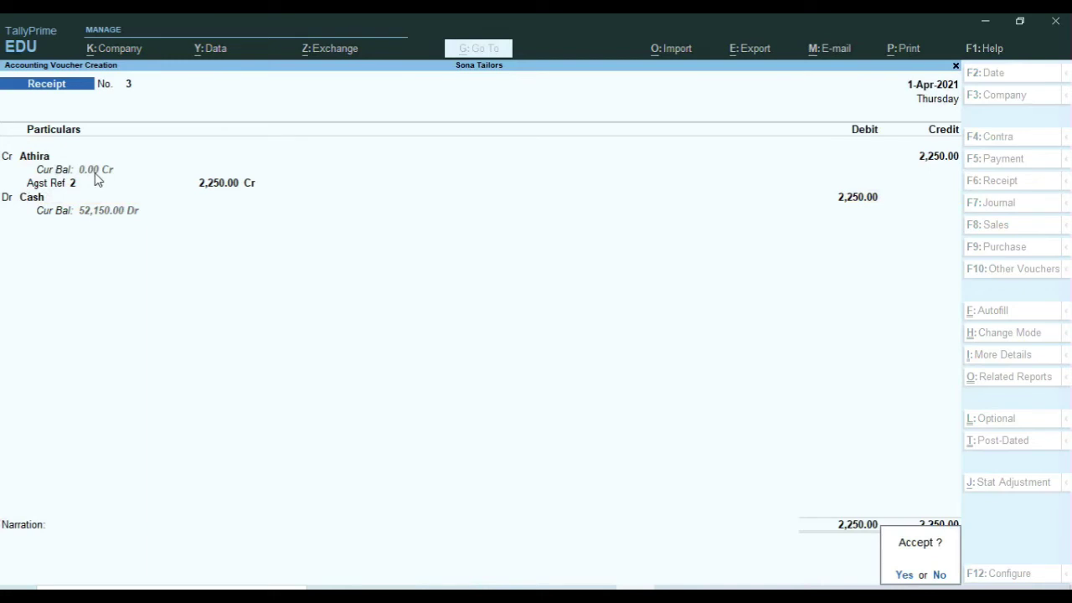
pyautogui.click(209, 319)
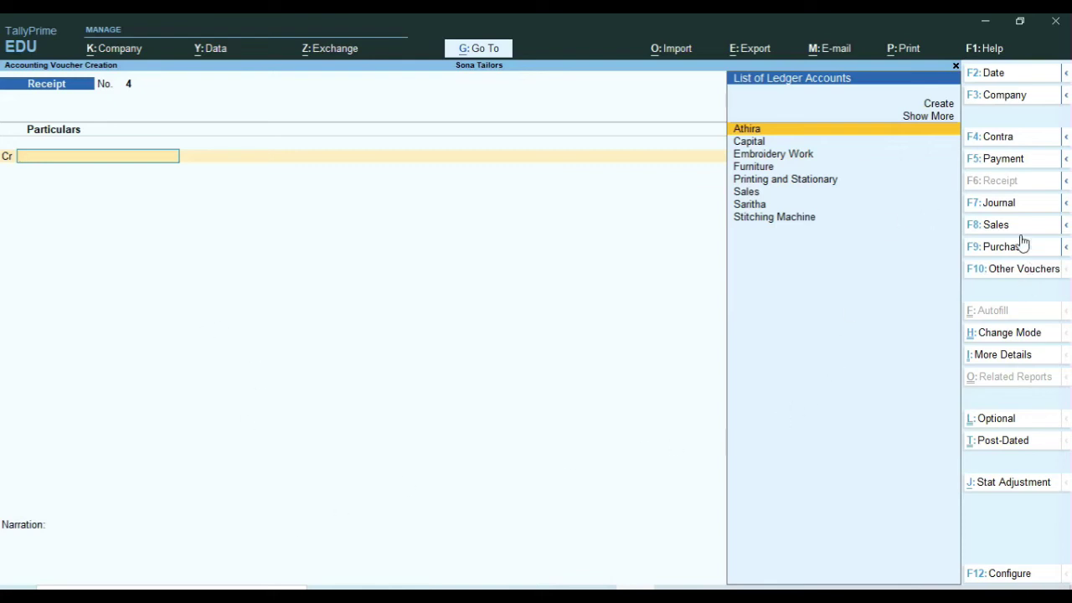
# Start a new sales voucher with the customer ledger listed between Cash and Sib Bank as the party.
pyautogui.click(996, 227)
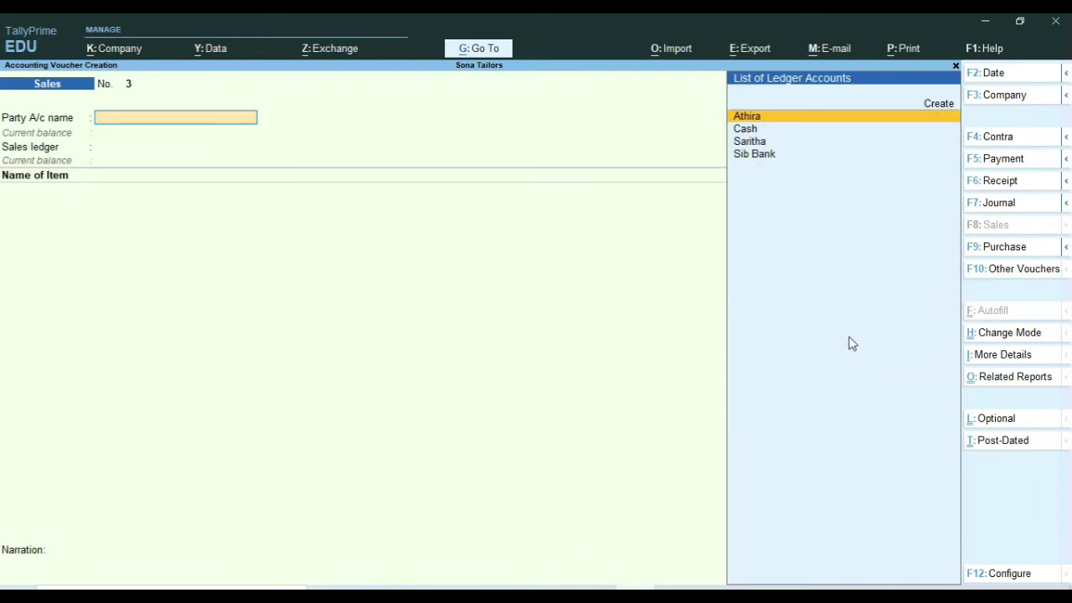
pyautogui.press('Down')
pyautogui.press('Down')
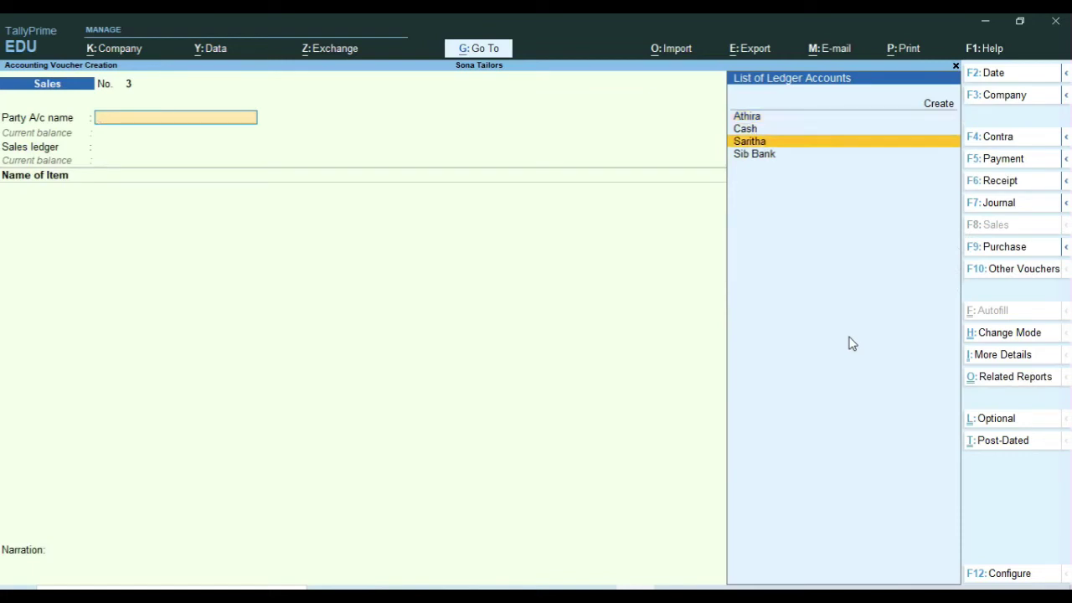
pyautogui.press('Return')
# Accept the customer's default party details and choose Sales as the sales ledger.
pyautogui.press('Return')
pyautogui.press('Return')
pyautogui.press('Return')
pyautogui.press('Return')
pyautogui.press('Return')
pyautogui.press('Return')
pyautogui.press('Return')
pyautogui.press('Return')
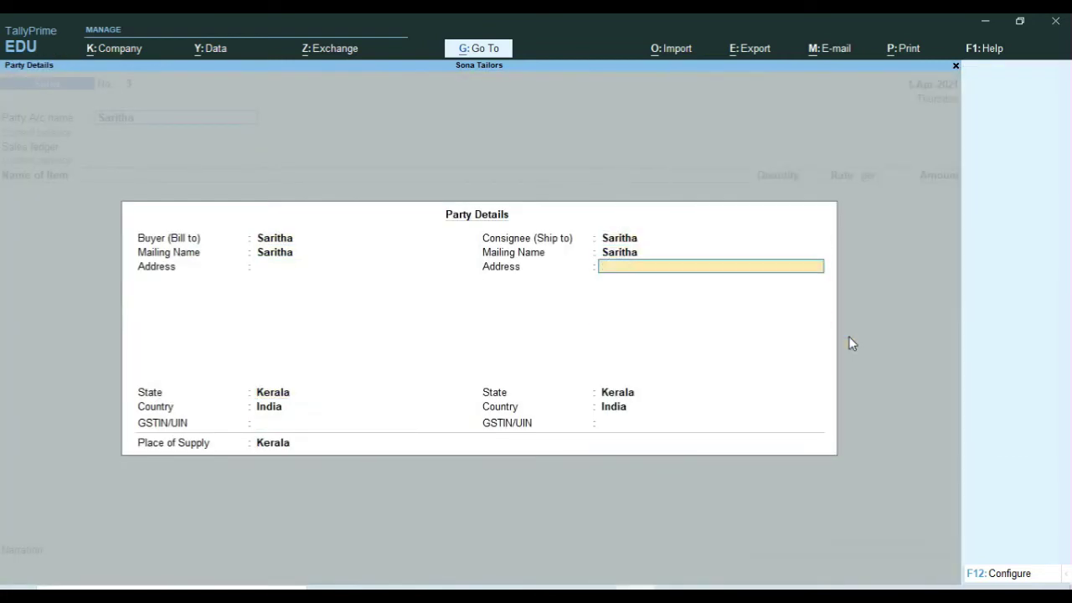
pyautogui.press('Return')
pyautogui.press('Return')
pyautogui.press('Return')
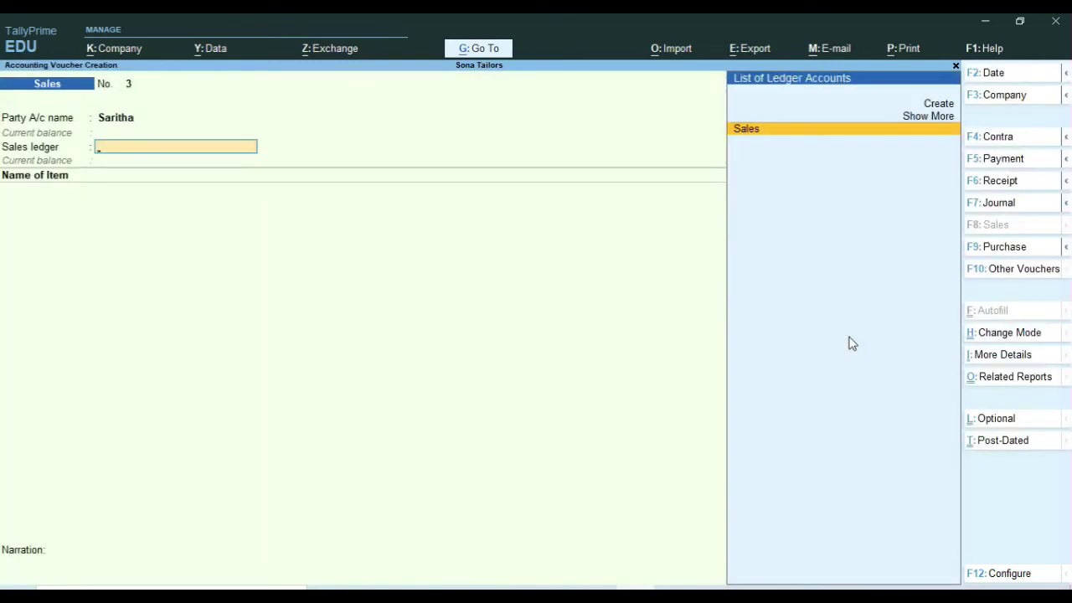
pyautogui.press('Return')
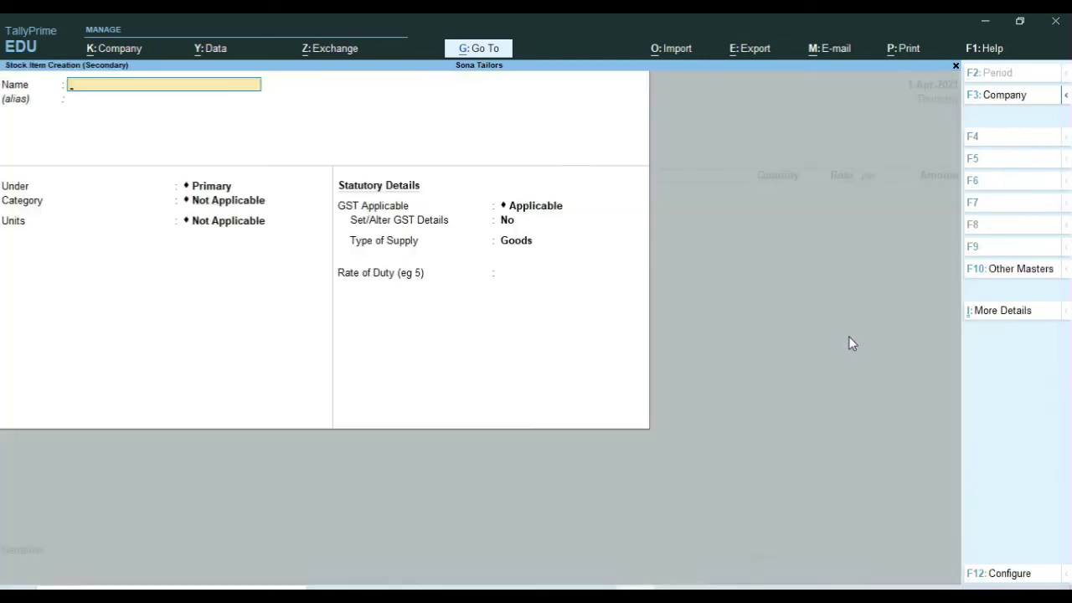
# Create a stock item named Churidfar Material under Primary with pcs as its unit.
pyautogui.write('Churidfar Material')
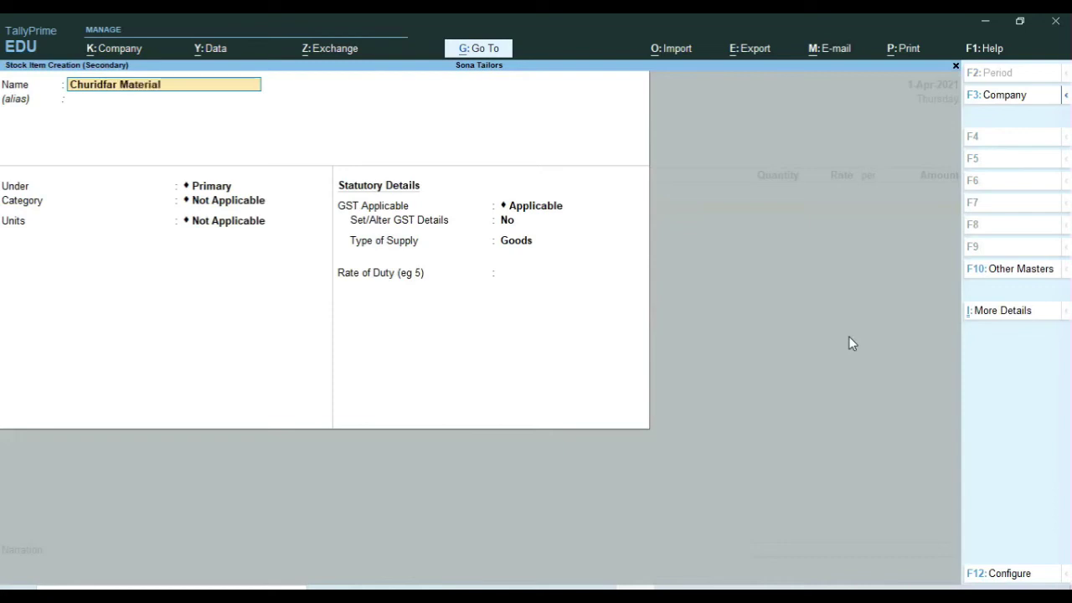
pyautogui.press('Return')
pyautogui.press('Return')
pyautogui.press('Return')
pyautogui.press('Return')
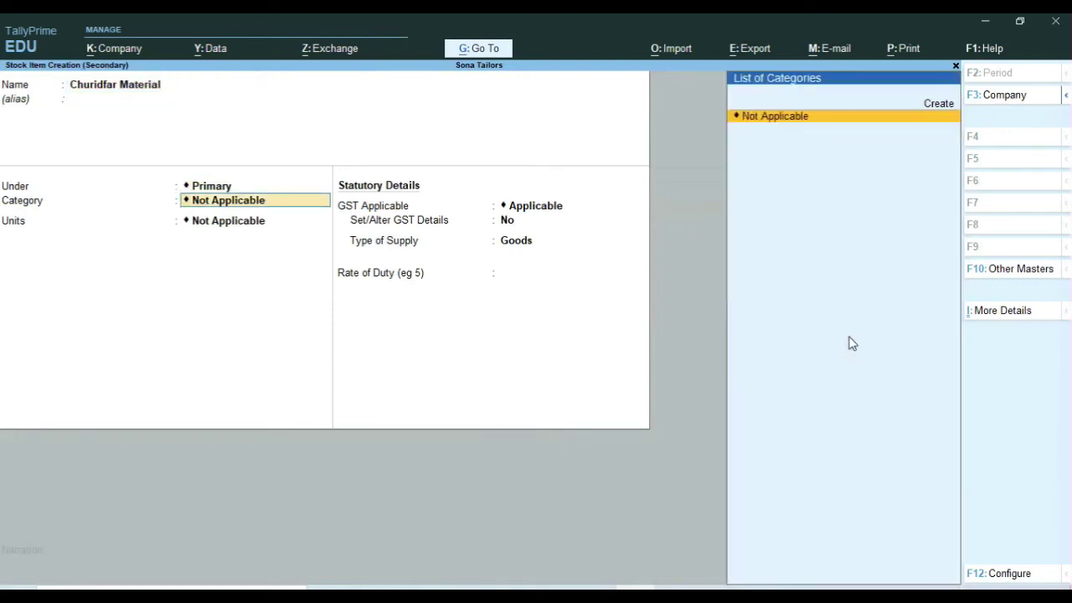
pyautogui.press('Down')
pyautogui.press('Return')
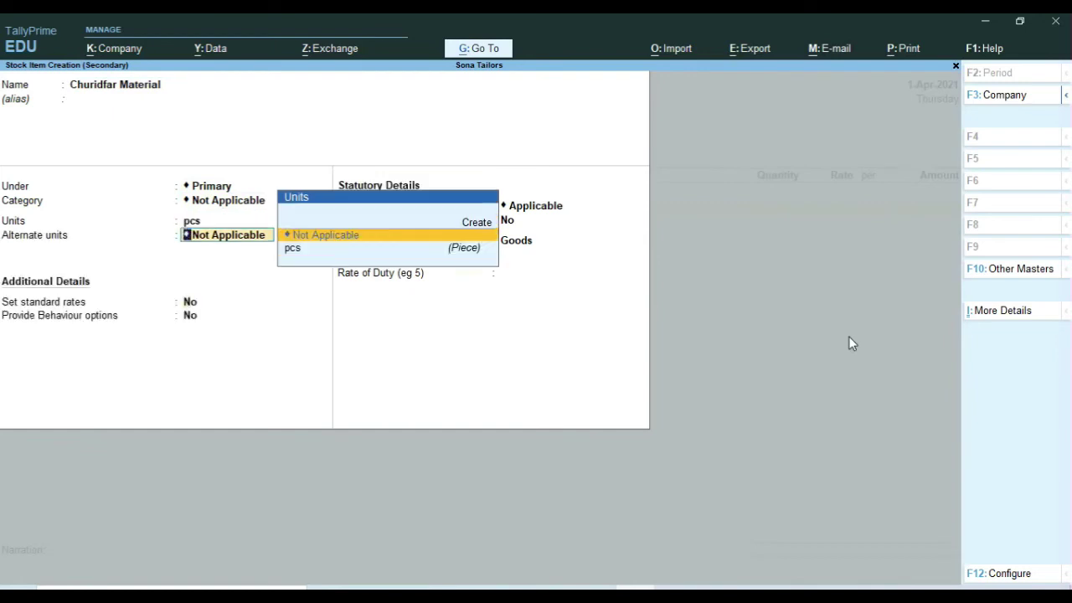
# Accept the stock item's default alternate unit, additional and statutory details, and finish the item form.
pyautogui.press('Return')
pyautogui.press('Return')
pyautogui.press('Return')
pyautogui.press('Return')
pyautogui.press('Return')
pyautogui.press('Return')
pyautogui.press('Return')
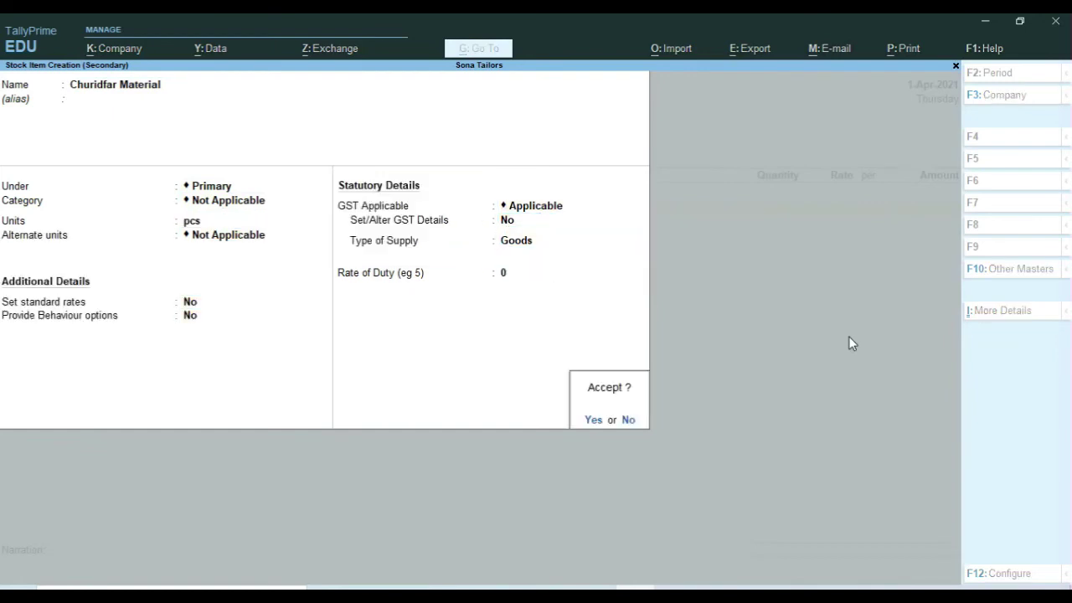
# Enter 1 pcs of Churidfar Material at a rate of 600 per pcs and end the item list.
pyautogui.write('1')
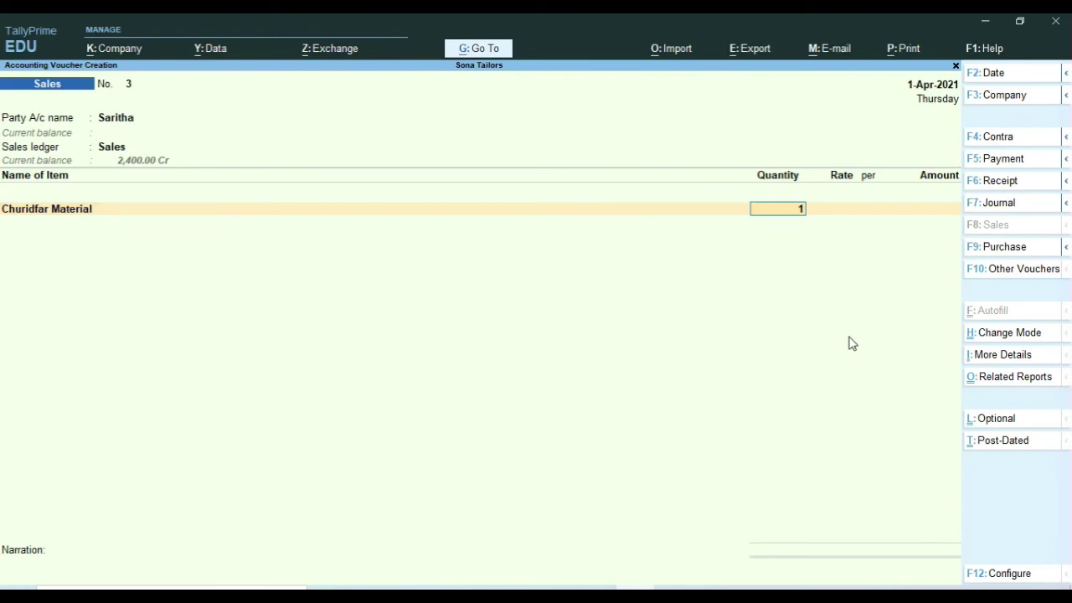
pyautogui.press('Return')
pyautogui.press('Return')
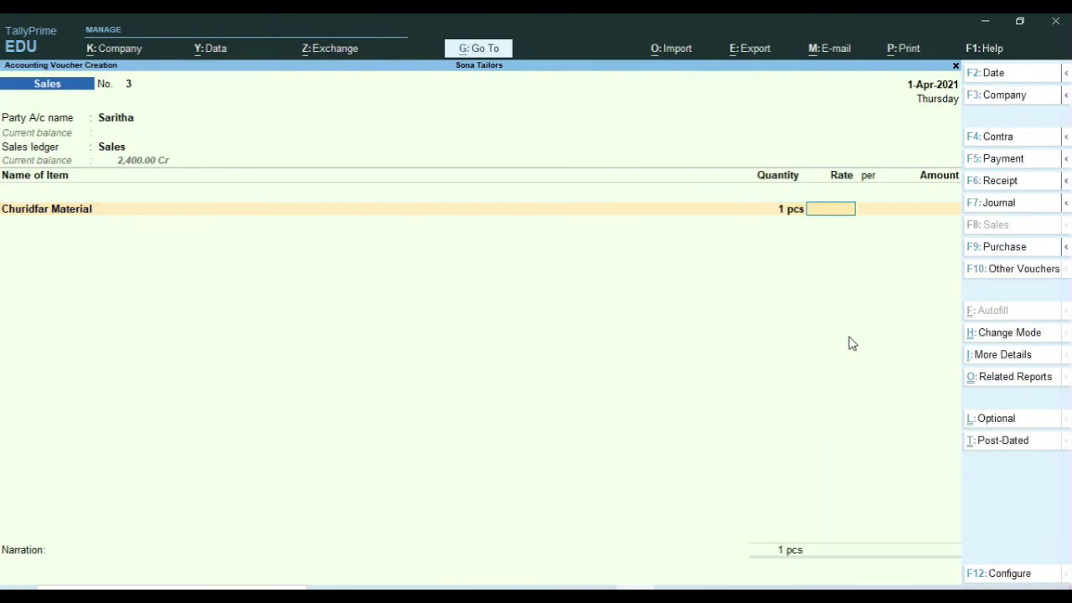
pyautogui.write('600')
pyautogui.press('Return')
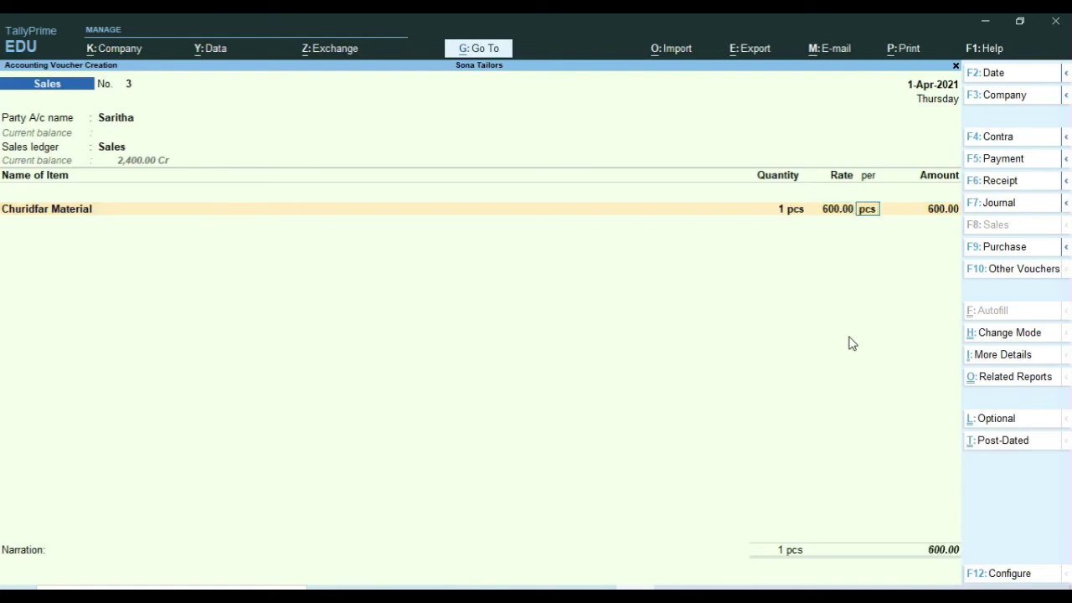
pyautogui.press('Return')
pyautogui.press('Return')
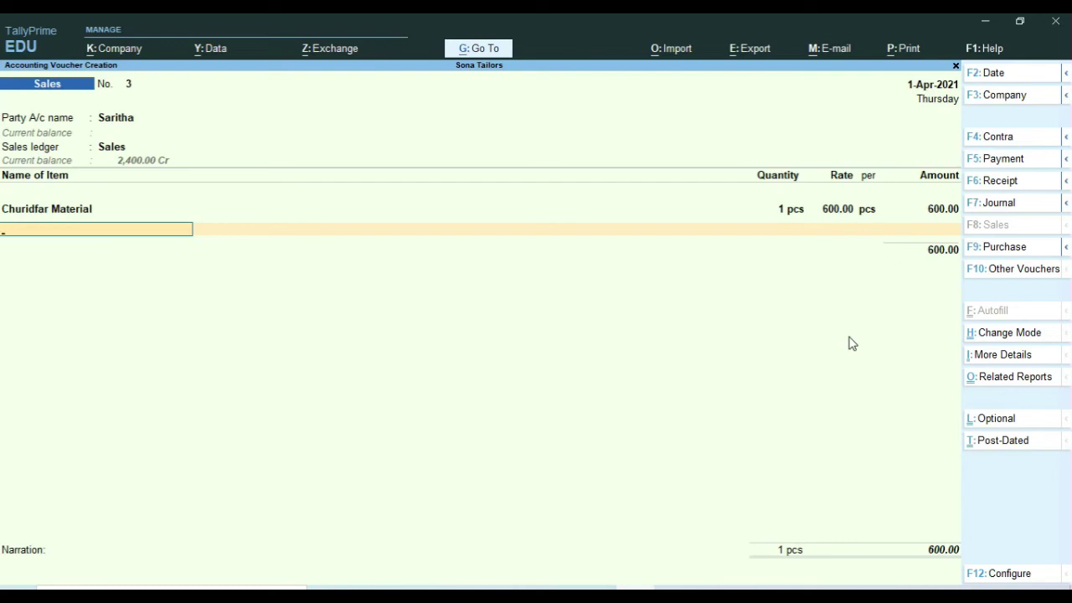
pyautogui.press('Return')
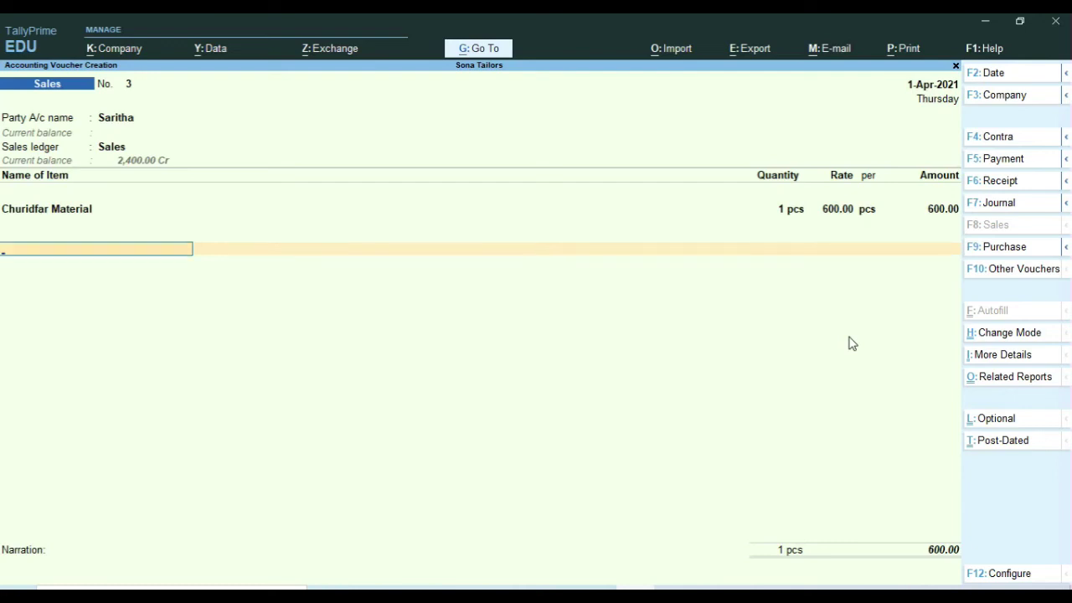
# Start a new ledger named Stitching Charge under Indirect Incomes from within the sales voucher.
pyautogui.hotkey('alt', 'c')
pyautogui.write('Stitc')
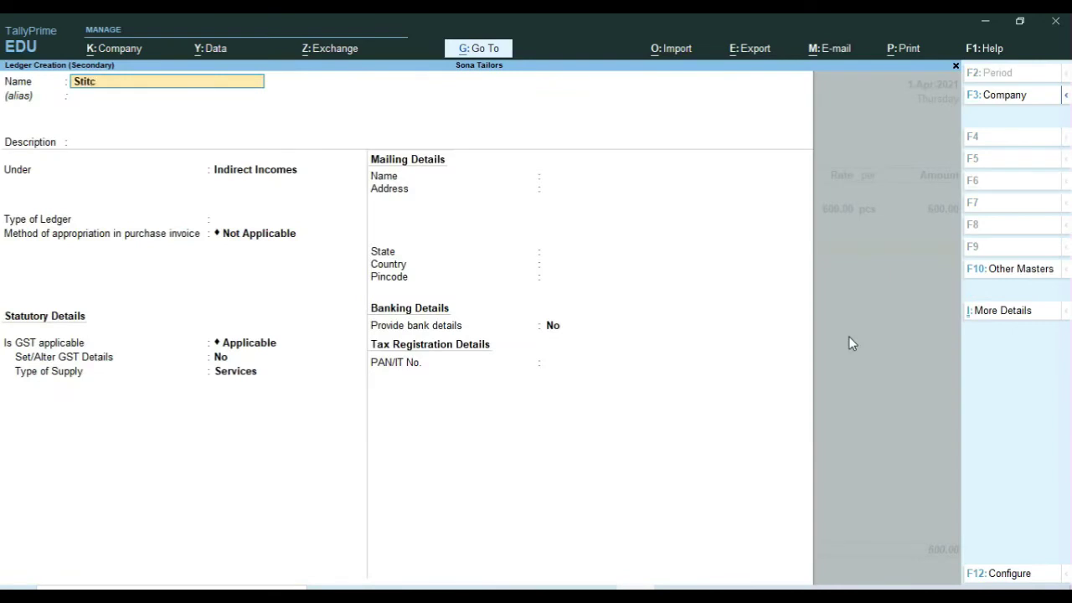
pyautogui.write('hing Charge')
pyautogui.press('Return')
pyautogui.press('Return')
pyautogui.press('Return')
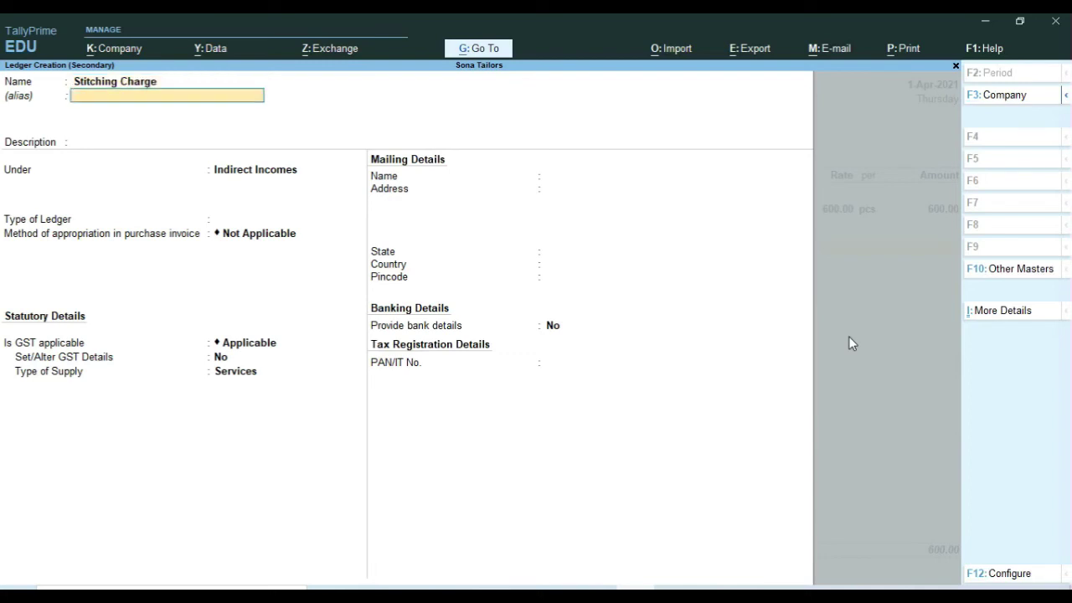
pyautogui.click(850, 342)
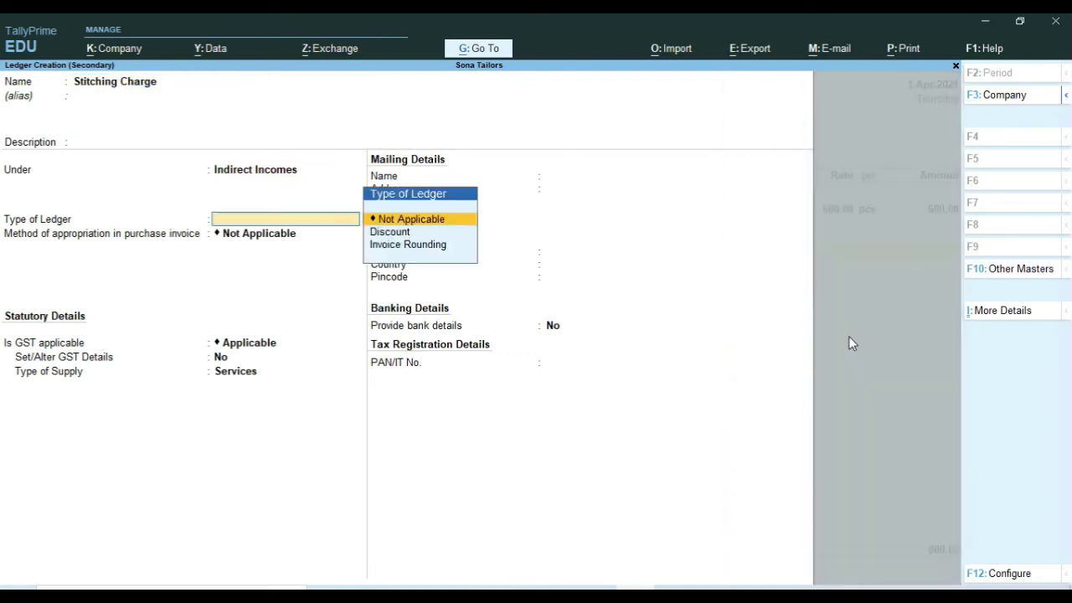
# Set the ledger type to Not Applicable, accept the default GST details with Services as supply type, and save the ledger.
pyautogui.press('Return')
pyautogui.press('Return')
pyautogui.press('Return')
pyautogui.press('Return')
pyautogui.press('Return')
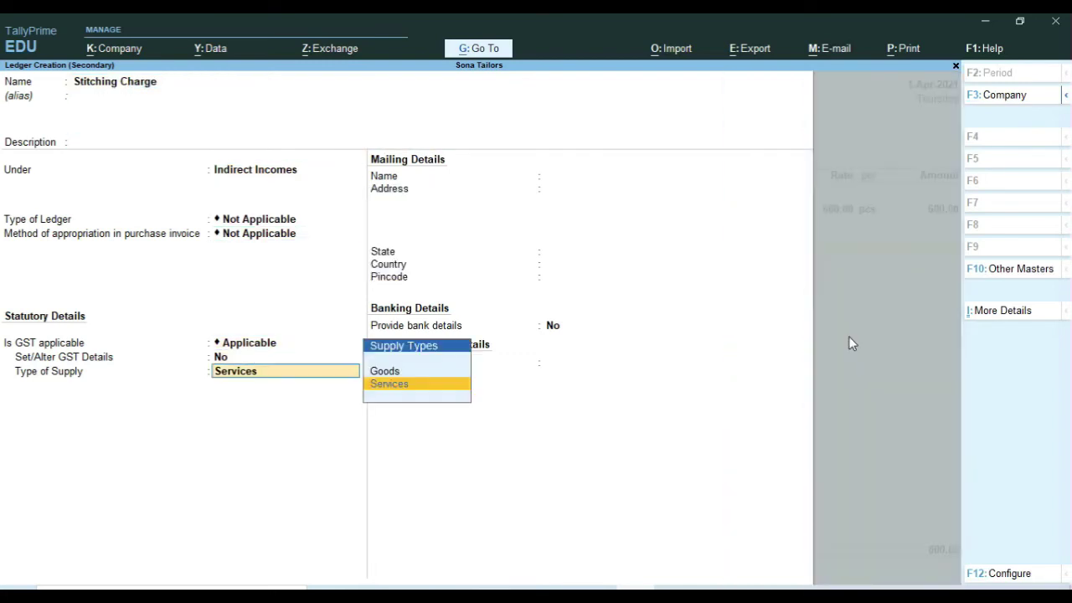
pyautogui.press('Return')
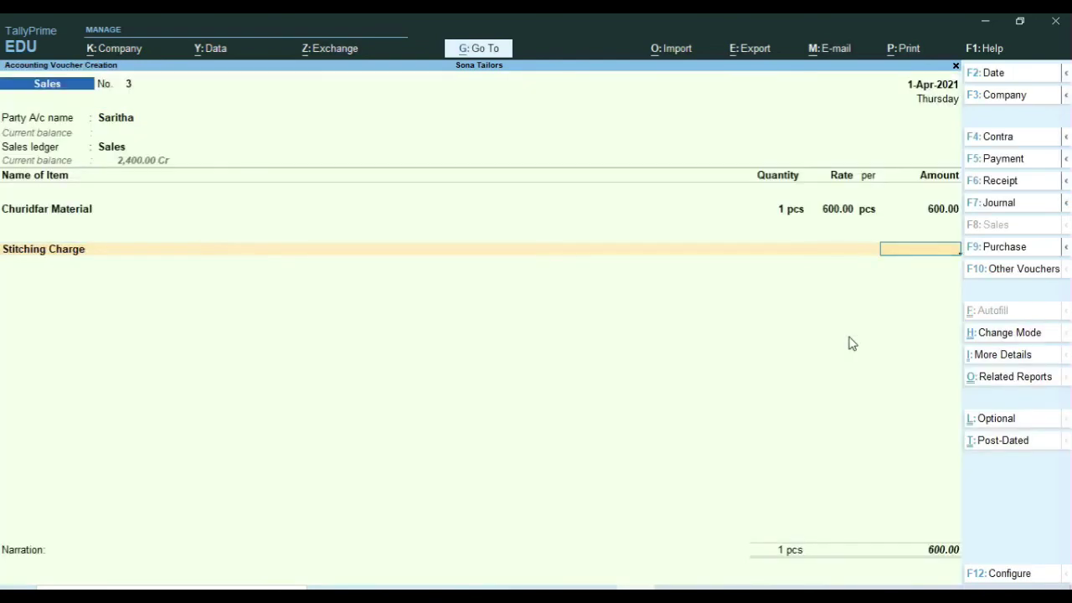
# Charge 400 for Stitching Charge and finish the sales voucher's ledger lines up to the bill-wise details.
pyautogui.write('400')
pyautogui.press('Return')
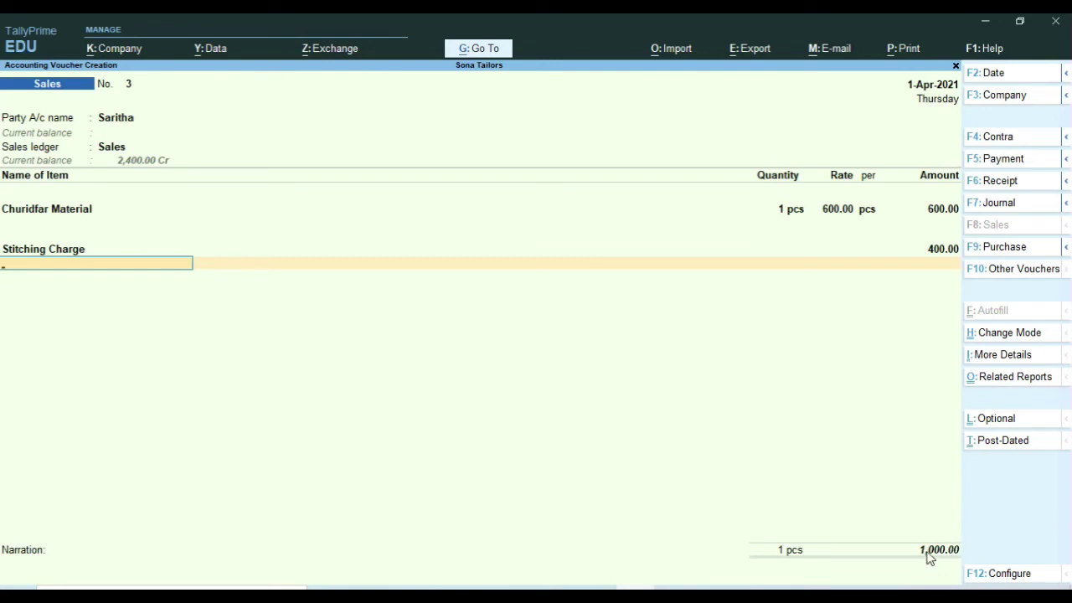
pyautogui.press('Return')
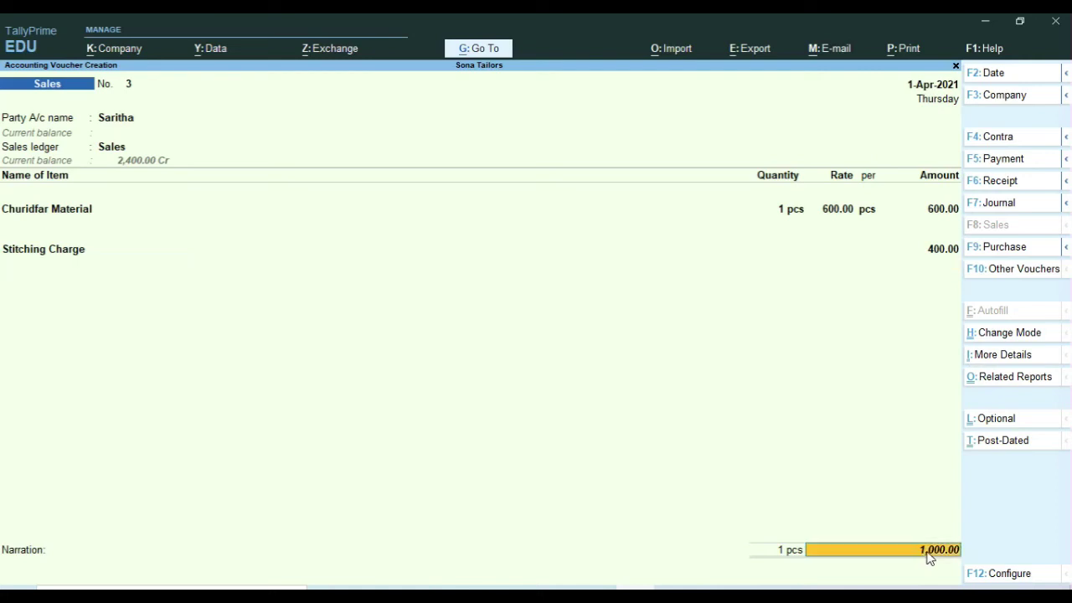
pyautogui.press('Return')
pyautogui.press('Return')
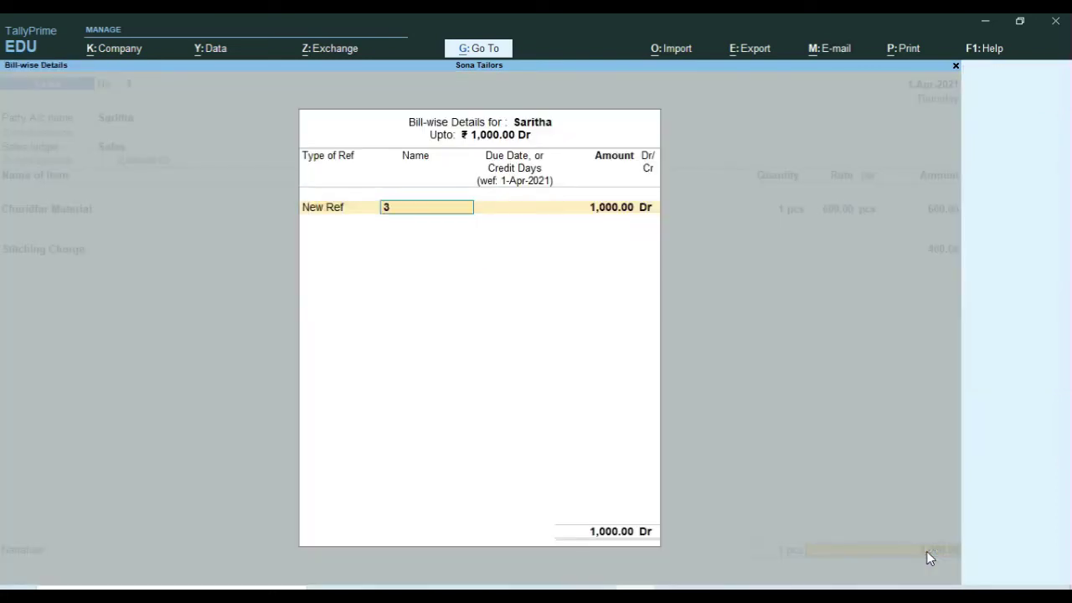
# Record the full sale amount as New Ref 3 in the customer's bill-wise details and save the sales voucher.
pyautogui.press('Return')
pyautogui.press('Return')
pyautogui.press('Return')
pyautogui.press('Return')
pyautogui.press('Return')
pyautogui.press('Return')
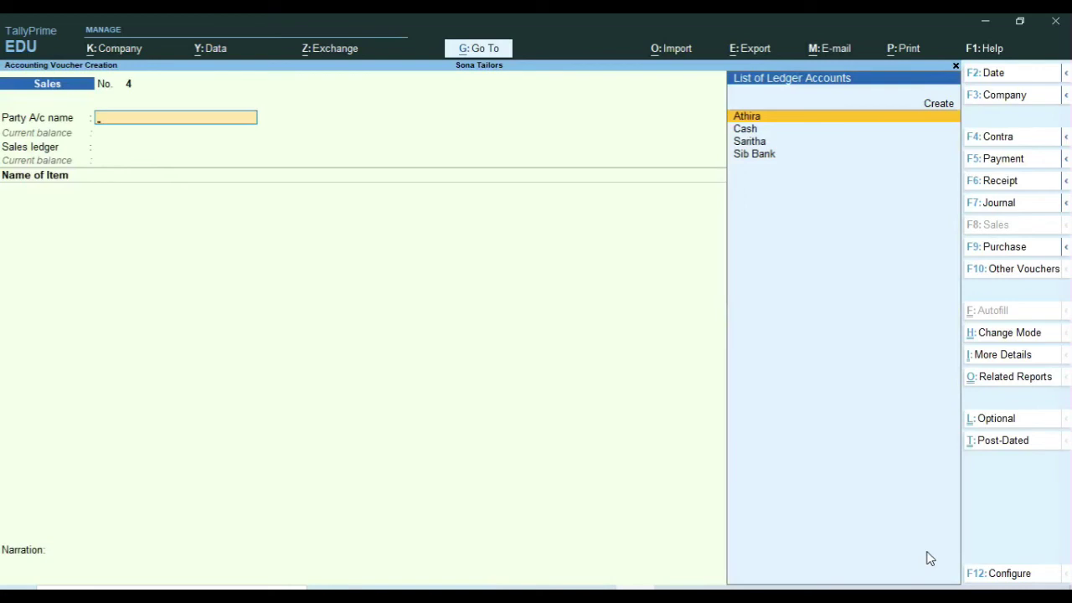
# Start a receipt voucher and credit the customer ledger listed after Sales with 1000.
pyautogui.click(990, 189)
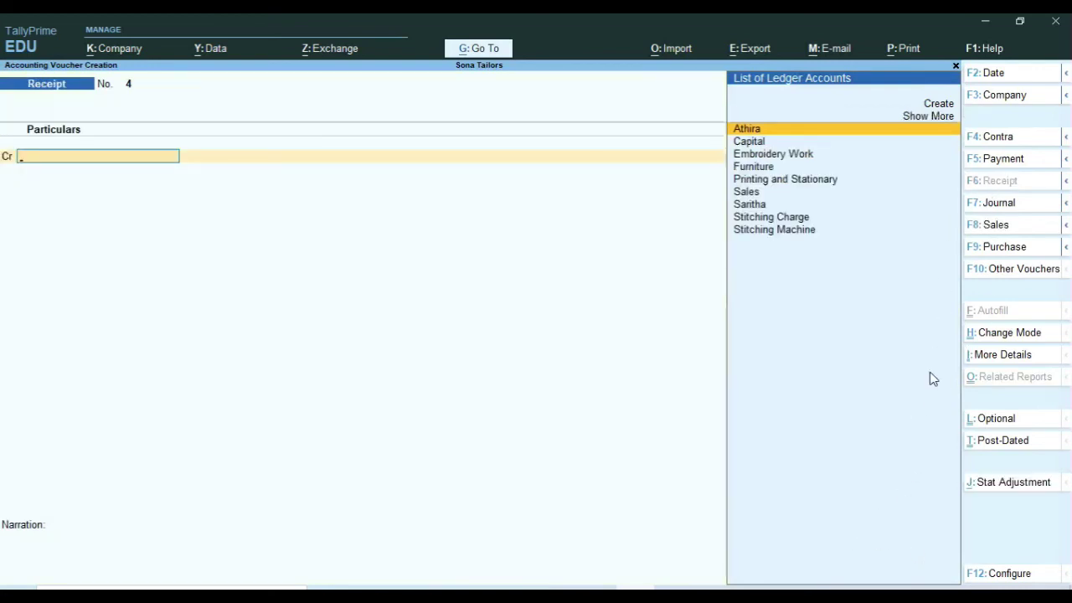
pyautogui.write('S')
pyautogui.press('Down')
pyautogui.press('Down')
pyautogui.press('Return')
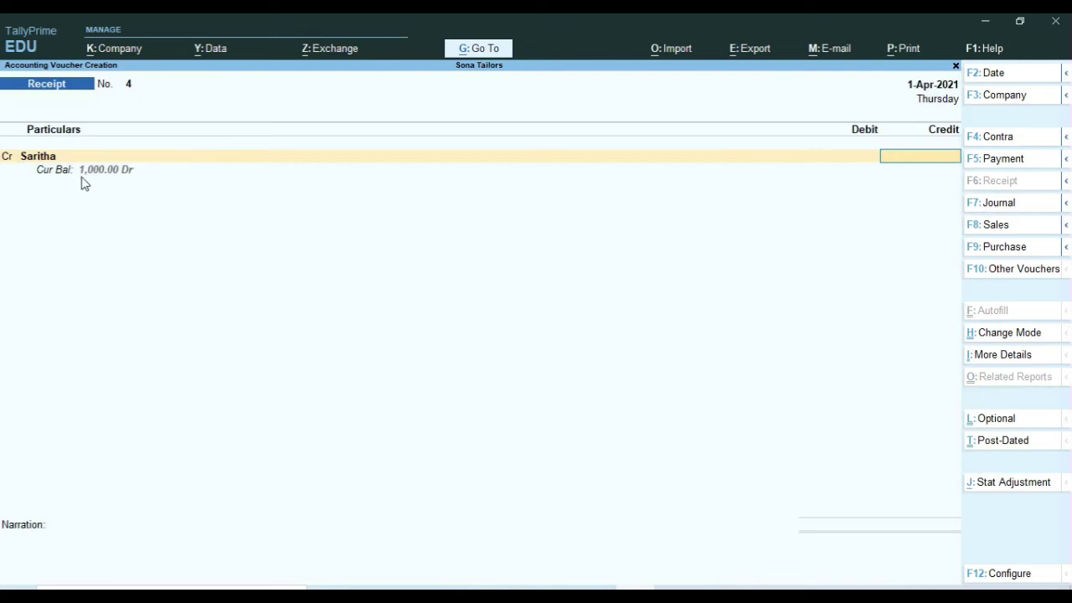
pyautogui.write('1000')
pyautogui.press('Return')
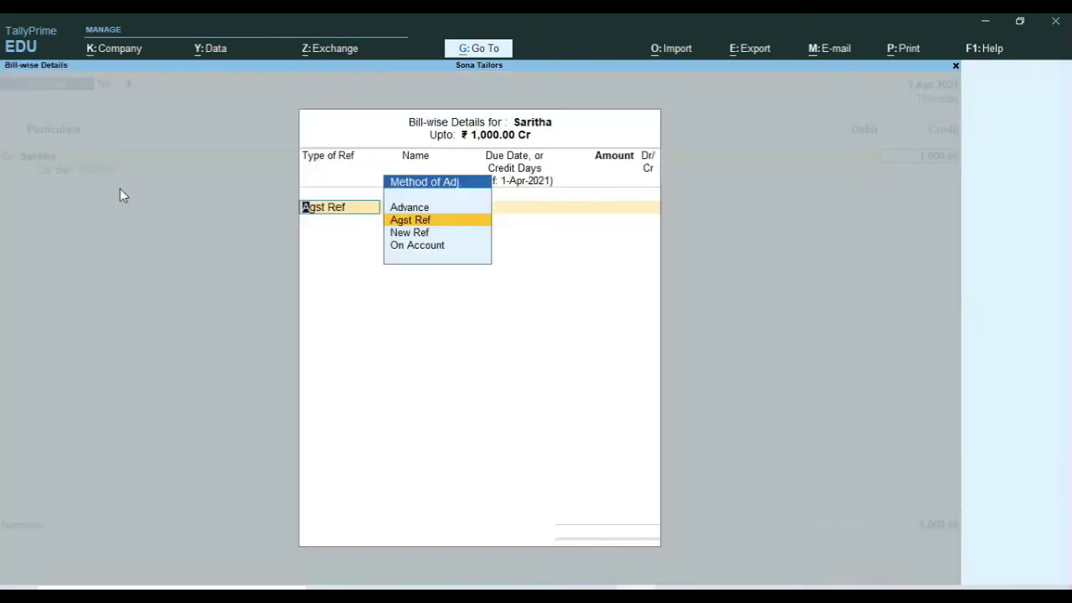
# Allocate the receipt as Agst Ref to the customer's pending bill 3 for 1,000.
pyautogui.press('Return')
pyautogui.press('Return')
pyautogui.press('Return')
pyautogui.press('Return')
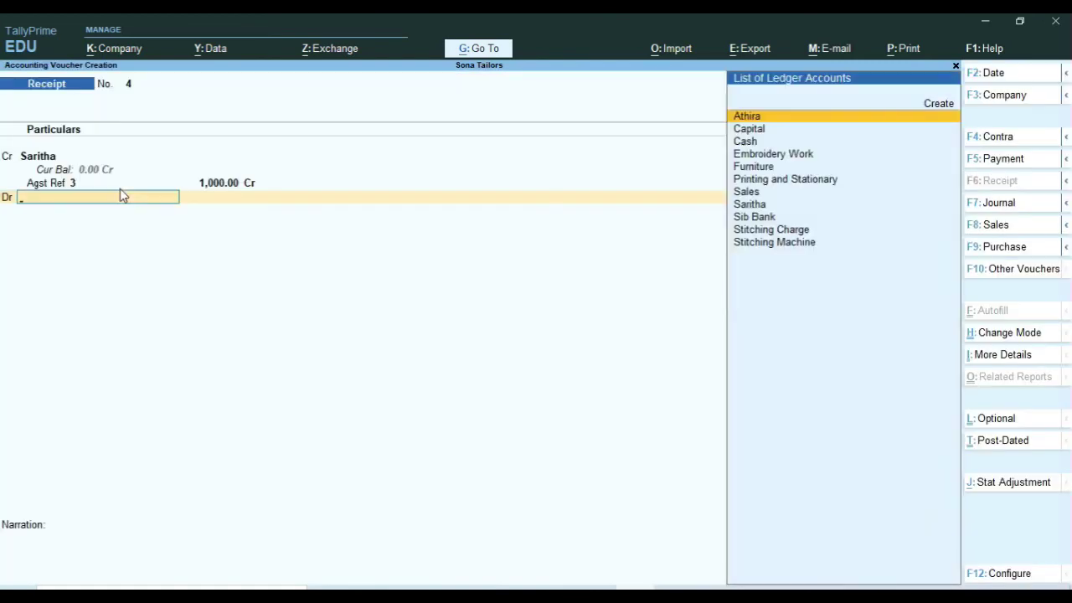
# Debit Cash with 1,000, leave the narration blank, and save the receipt voucher.
pyautogui.press('Down')
pyautogui.press('Down')
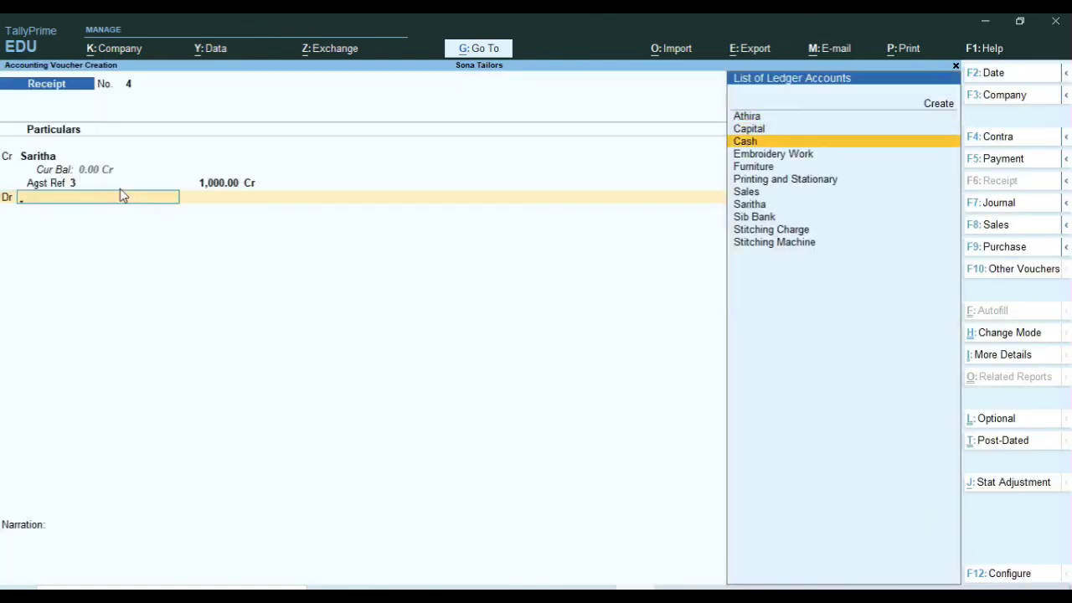
pyautogui.press('Return')
pyautogui.press('Return')
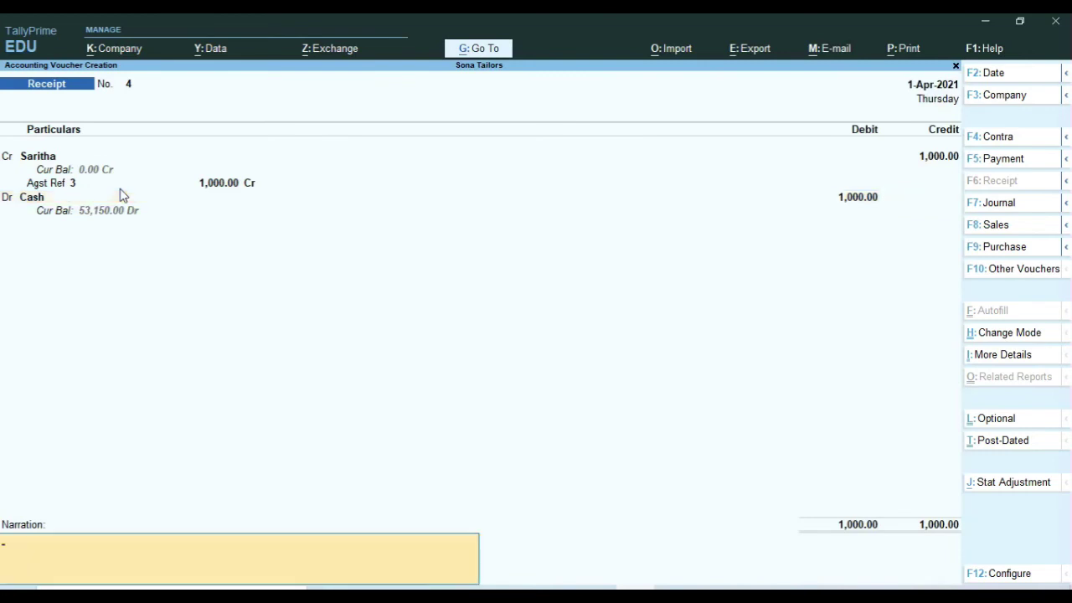
pyautogui.press('Return')
pyautogui.press('Return')
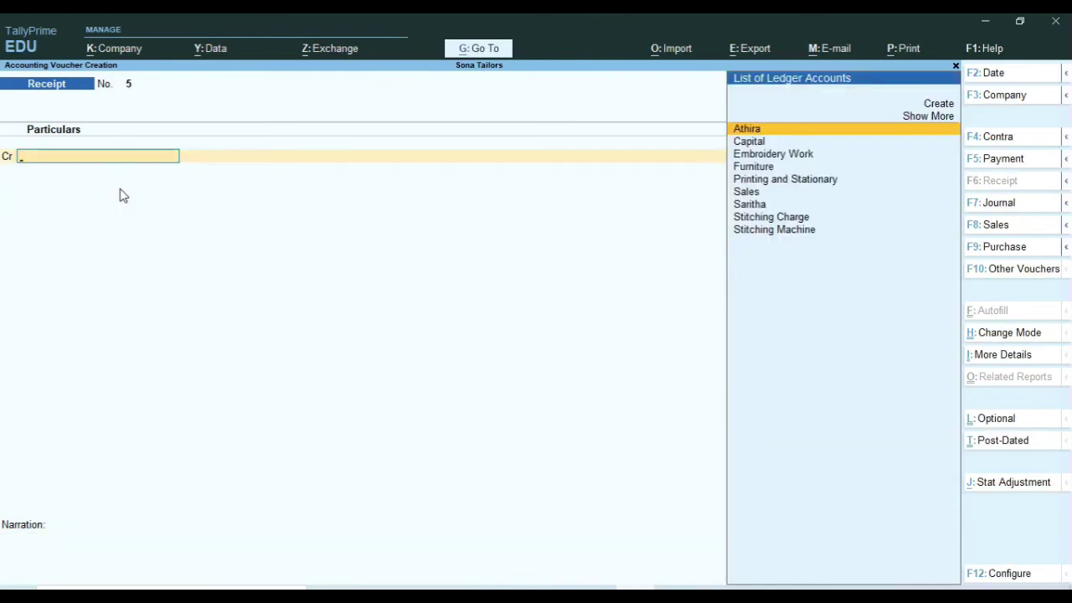
# Open the Balance Sheet in detailed view and examine Sundry Debtors under Current Assets.
pyautogui.click(478, 52)
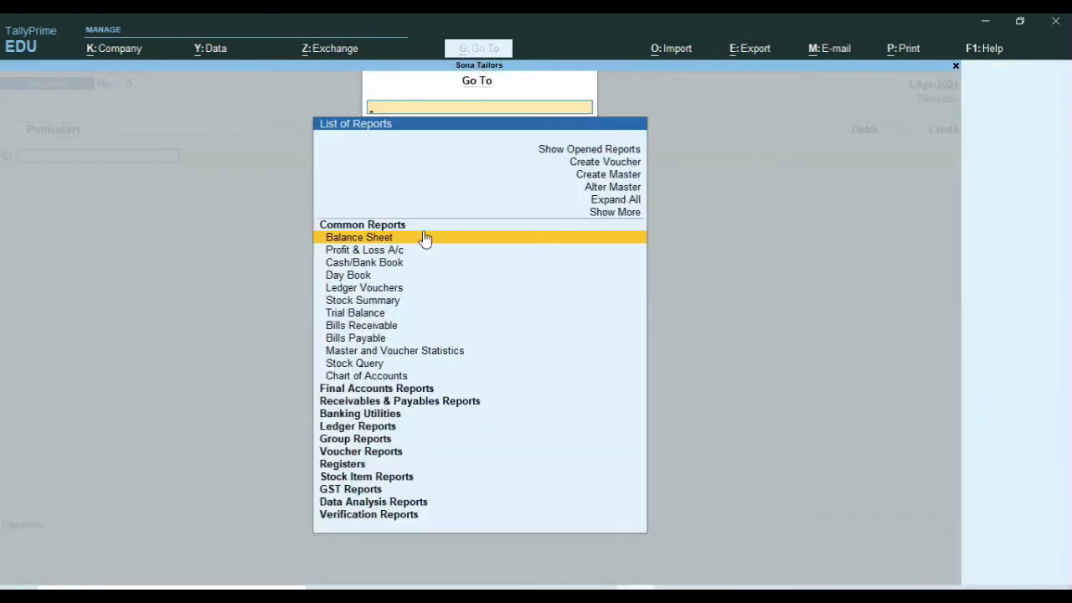
pyautogui.click(358, 238)
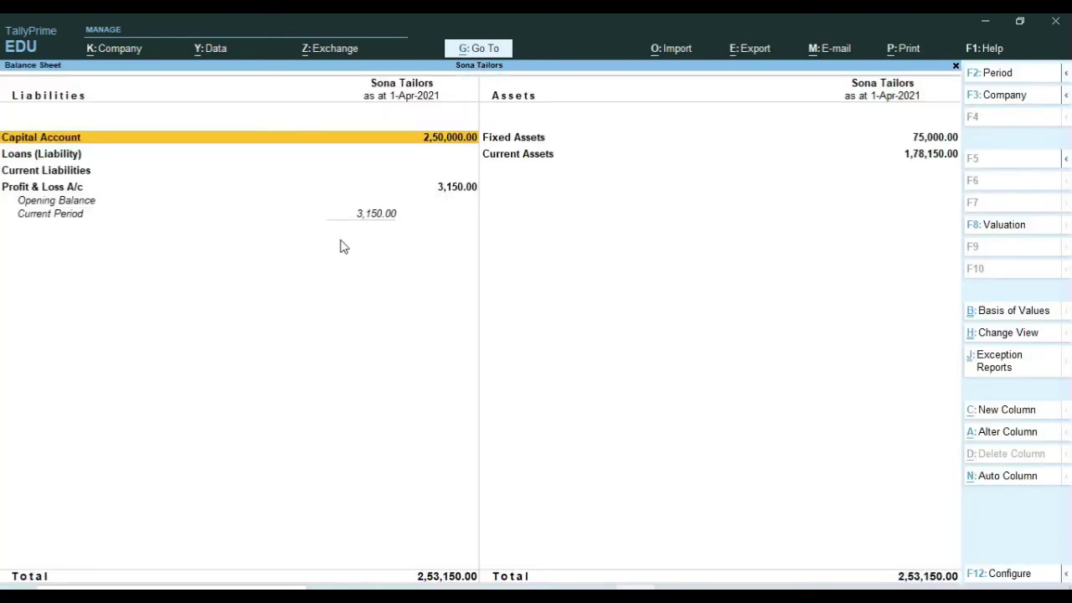
pyautogui.hotkey('alt', 'F5')
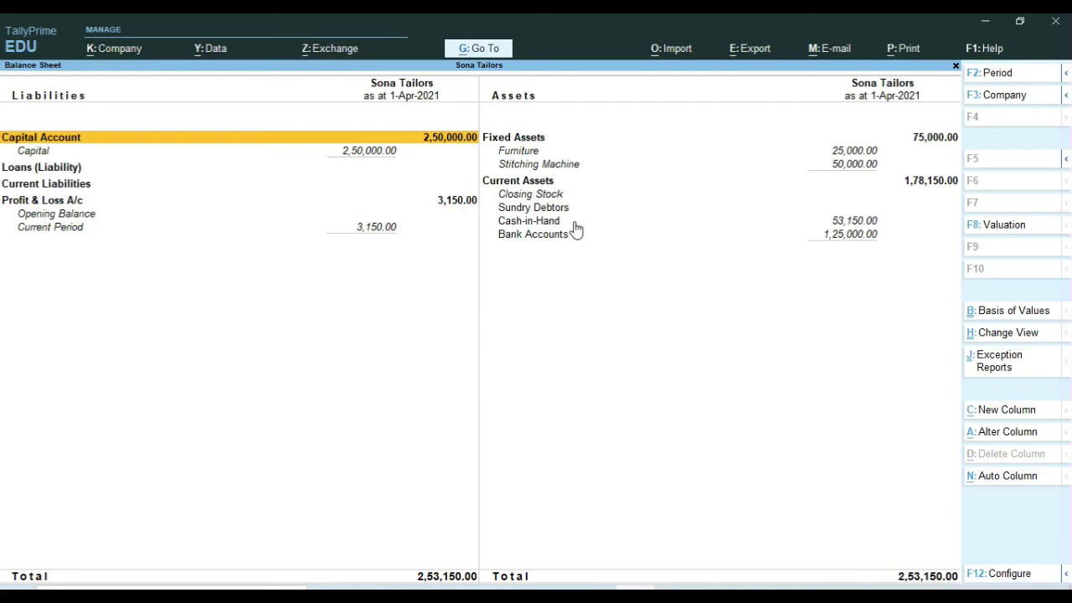
pyautogui.press('Right')
pyautogui.press('Down')
pyautogui.press('Down')
pyautogui.press('Down')
pyautogui.press('Down')
pyautogui.press('Down')
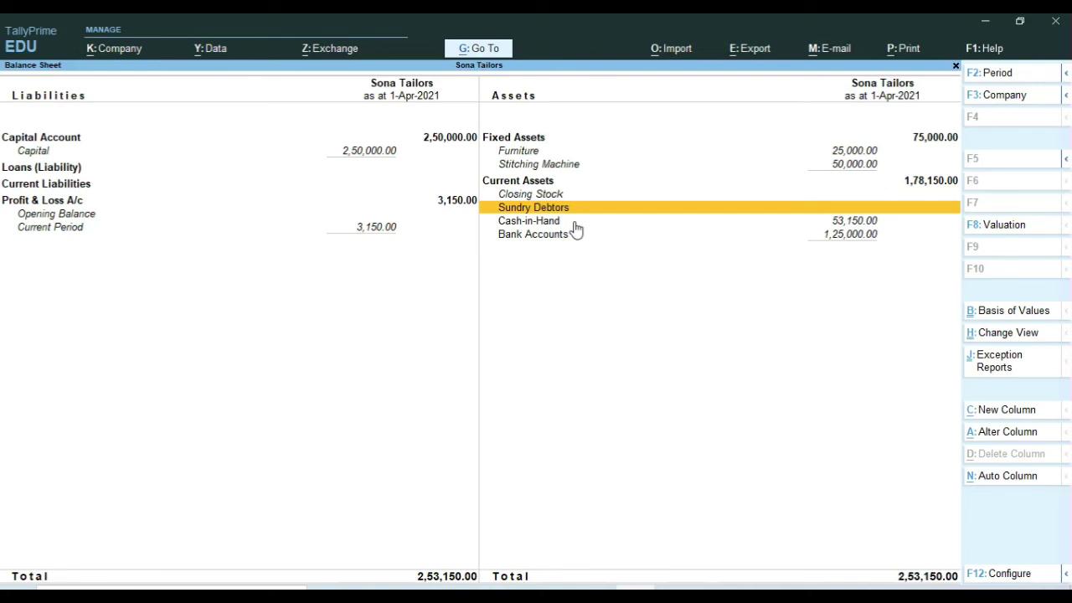
# Review the Capital Account and Fixed Assets entries in the detailed Balance Sheet.
pyautogui.press('Left')
pyautogui.press('Up')
pyautogui.press('Up')
pyautogui.press('Up')
pyautogui.press('Up')
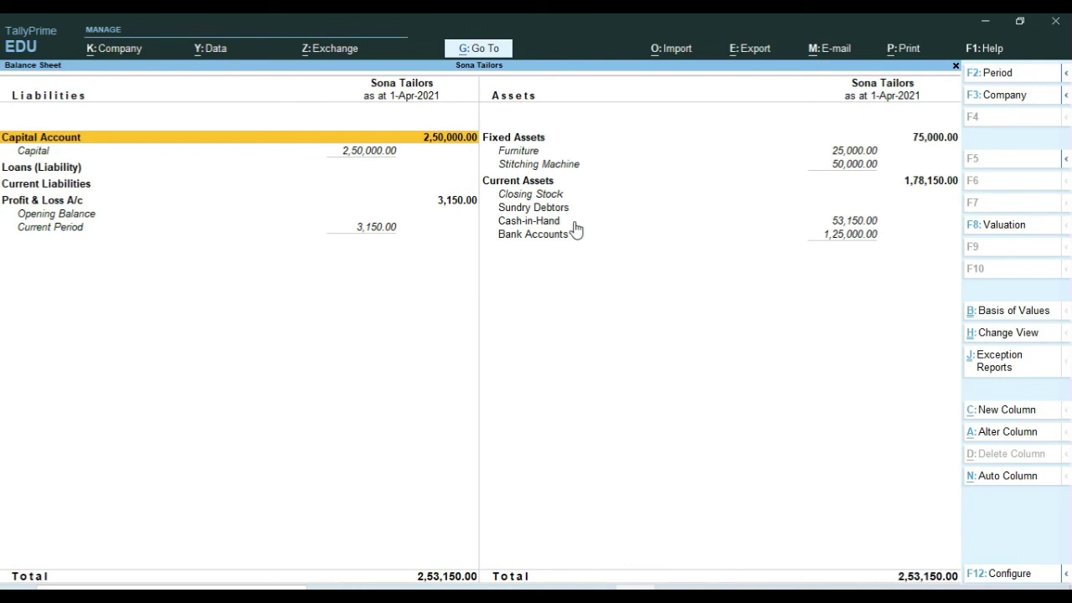
pyautogui.press('Right')
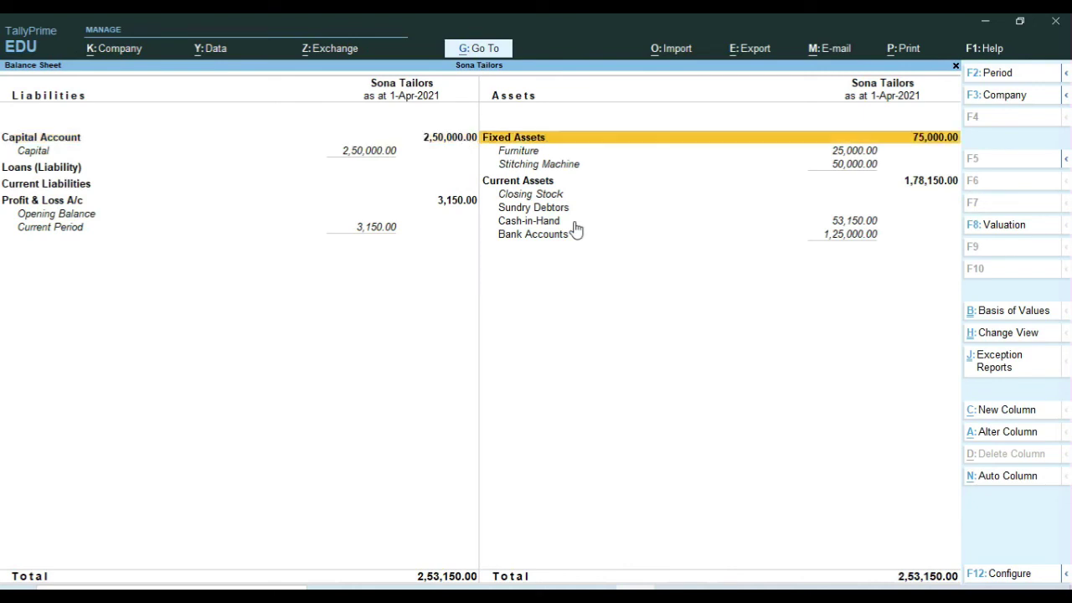
# Open the Profit & Loss A/c report and expand it to the detailed view.
pyautogui.click(471, 48)
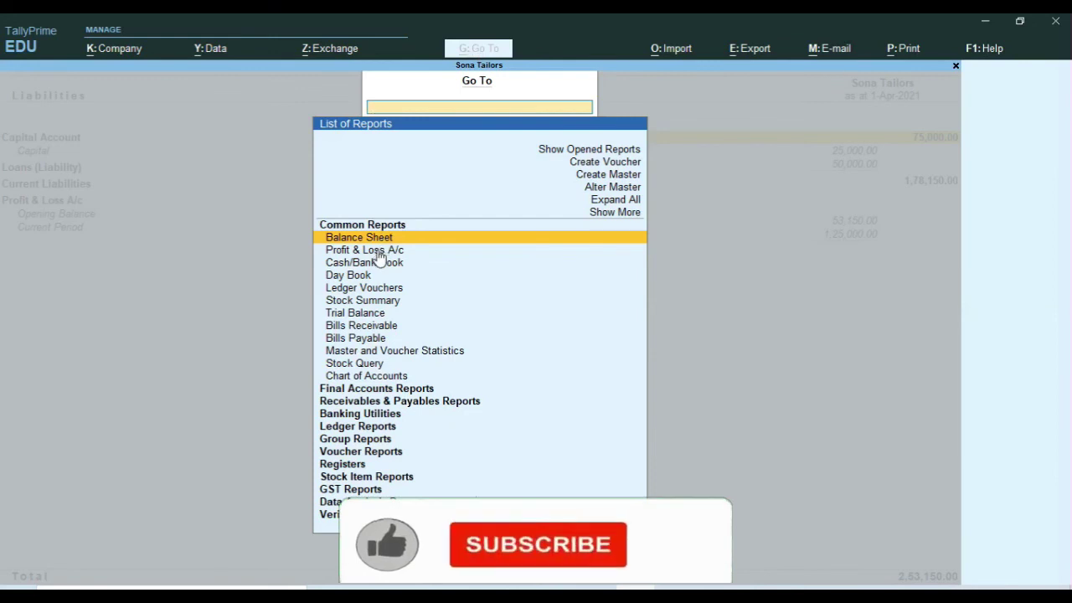
pyautogui.click(375, 251)
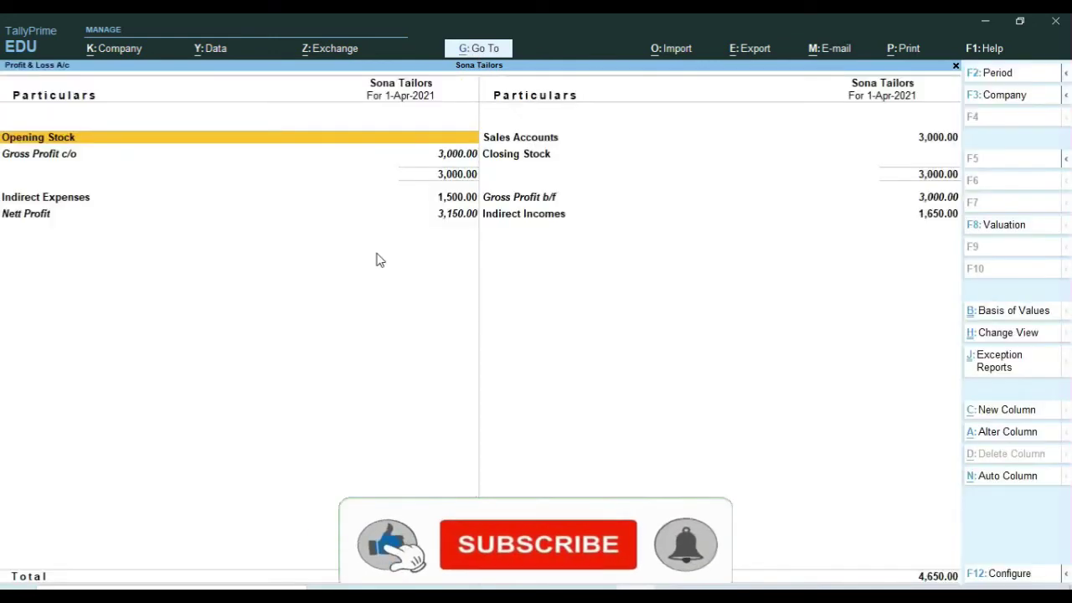
pyautogui.hotkey('alt', 'F5')
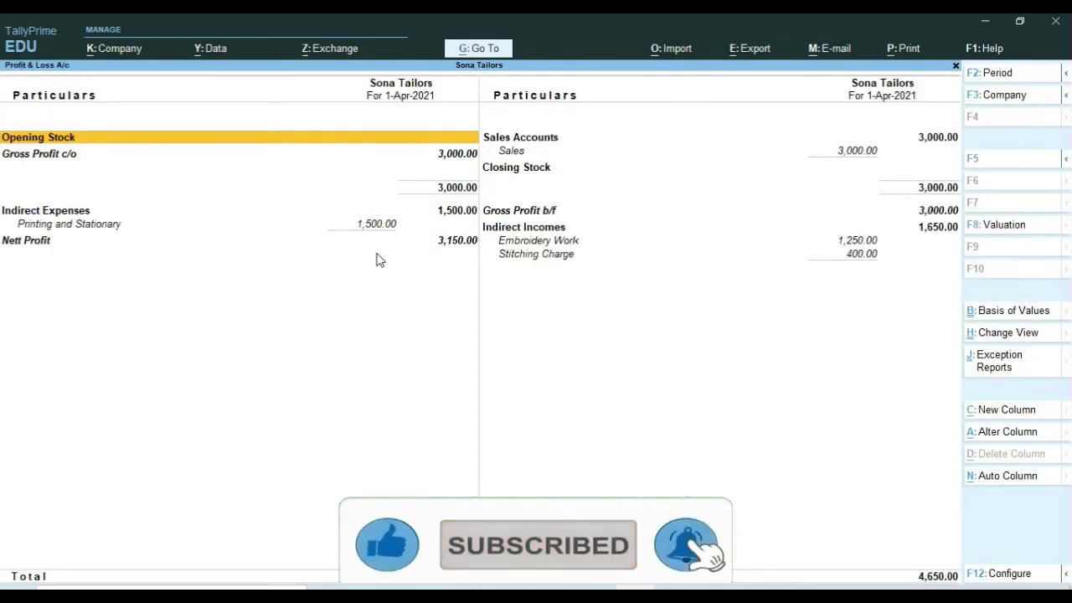
# Drill down from Sales Accounts through the Sales ledger to its individual vouchers for April.
pyautogui.press('Right')
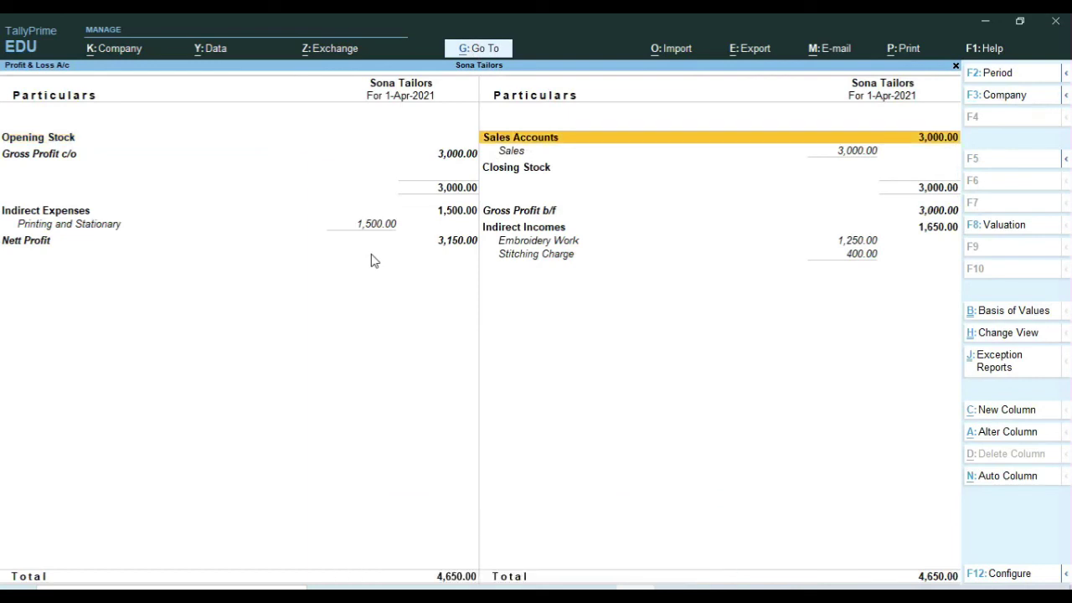
pyautogui.press('Return')
pyautogui.press('Return')
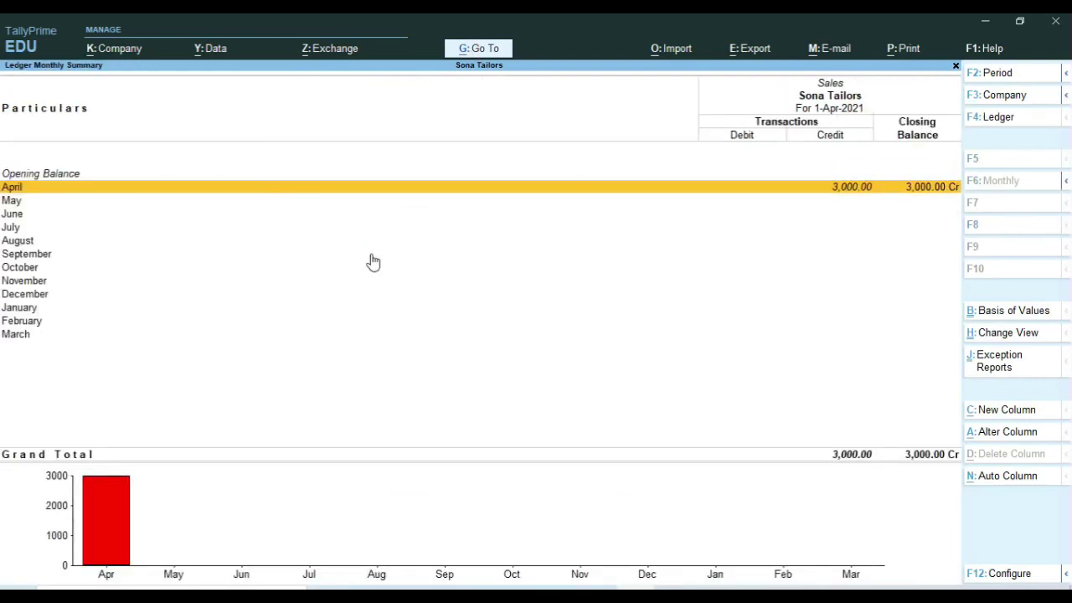
pyautogui.press('Return')
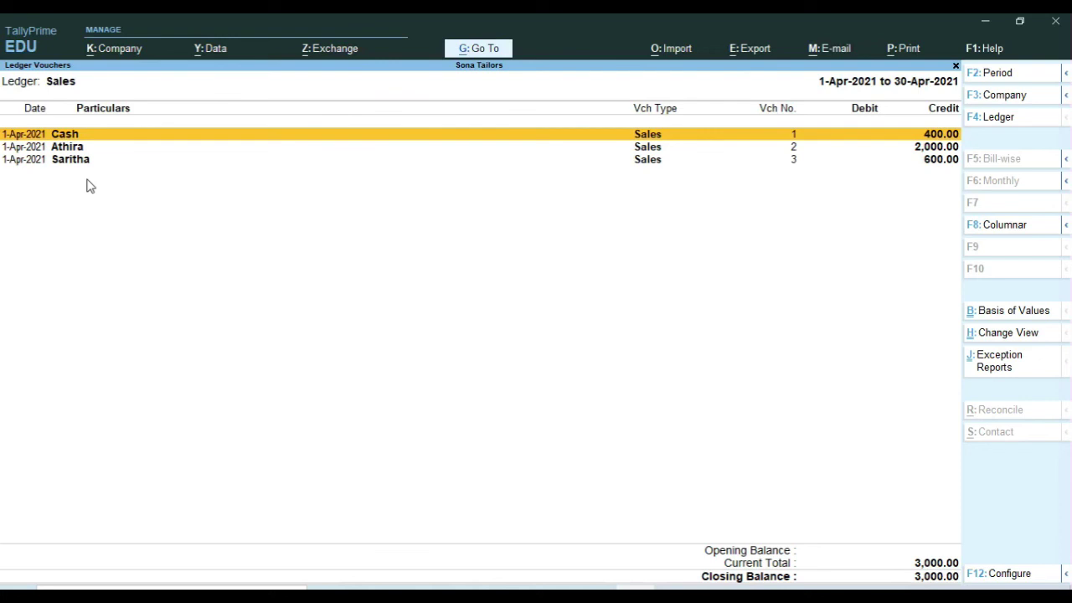
# Close the sales drill-down and the financial reports to return to the blank receipt voucher.
pyautogui.press('Escape')
pyautogui.press('Escape')
pyautogui.press('Escape')
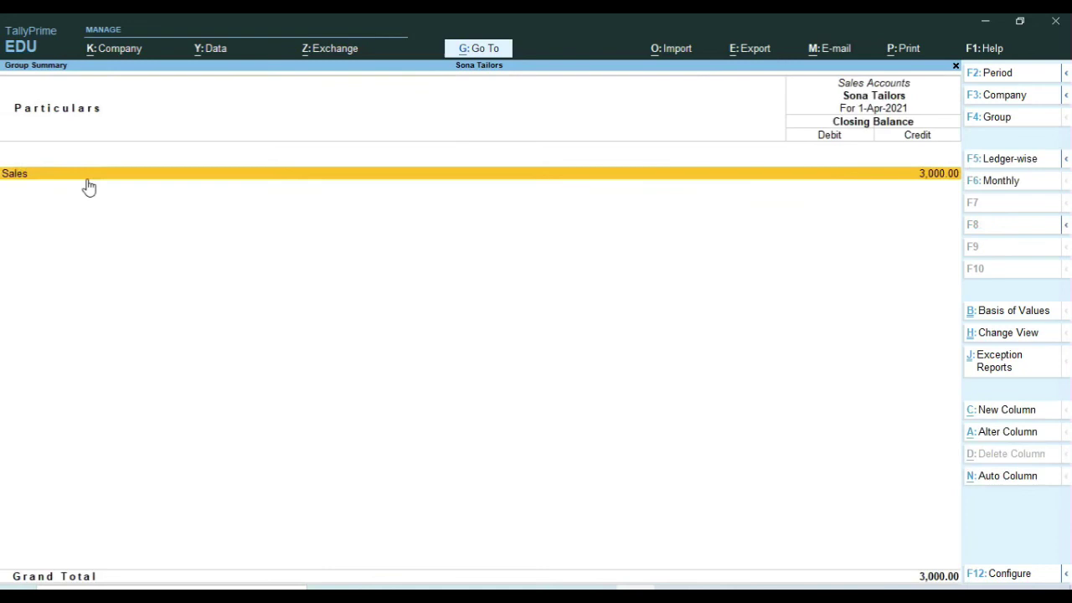
pyautogui.press('Escape')
pyautogui.press('Escape')
pyautogui.press('v')
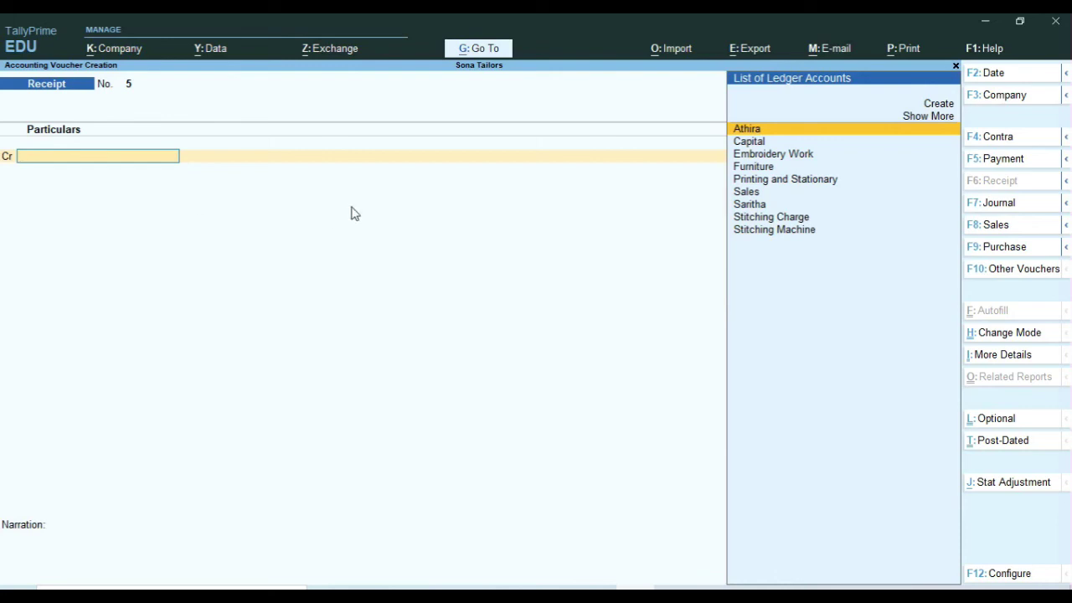
# Switch to a payment voucher and start a new ledger named Refreshment Expense for its debit line.
pyautogui.click(1004, 160)
pyautogui.hotkey('alt', 'c')
pyautogui.write('Refres')
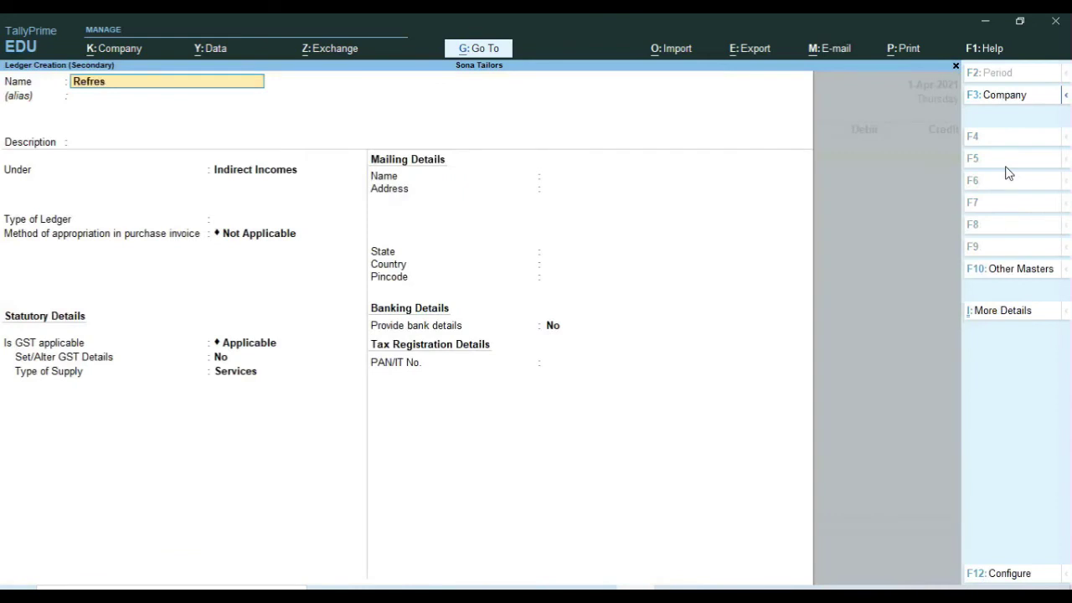
pyautogui.write('hment Expense')
pyautogui.press('Return')
pyautogui.press('Return')
pyautogui.press('Return')
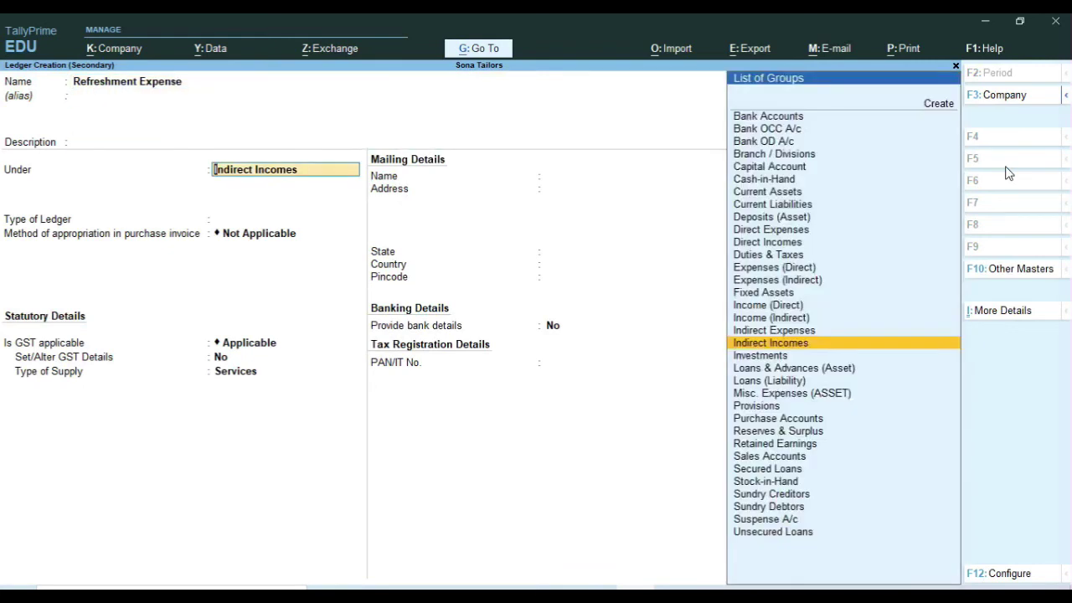
# Place the Refreshment Expense ledger under Indirect Expenses, keep the remaining defaults and save it.
pyautogui.write('I')
pyautogui.press('Down')
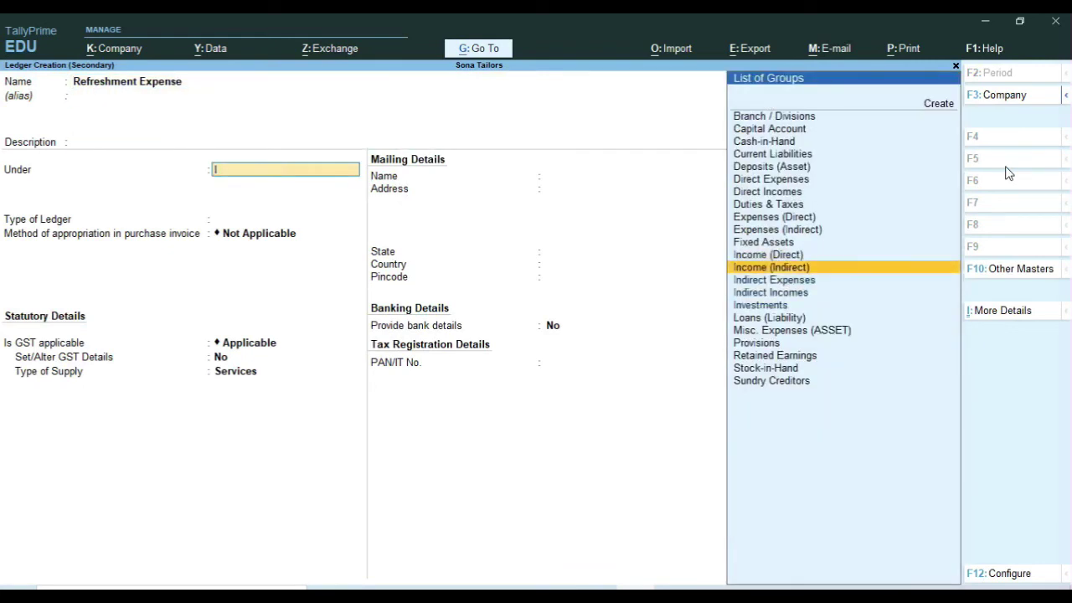
pyautogui.press('Down')
pyautogui.press('Return')
pyautogui.press('Return')
pyautogui.press('Return')
pyautogui.press('Return')
pyautogui.press('Return')
pyautogui.press('Return')
pyautogui.press('Return')
pyautogui.press('Return')
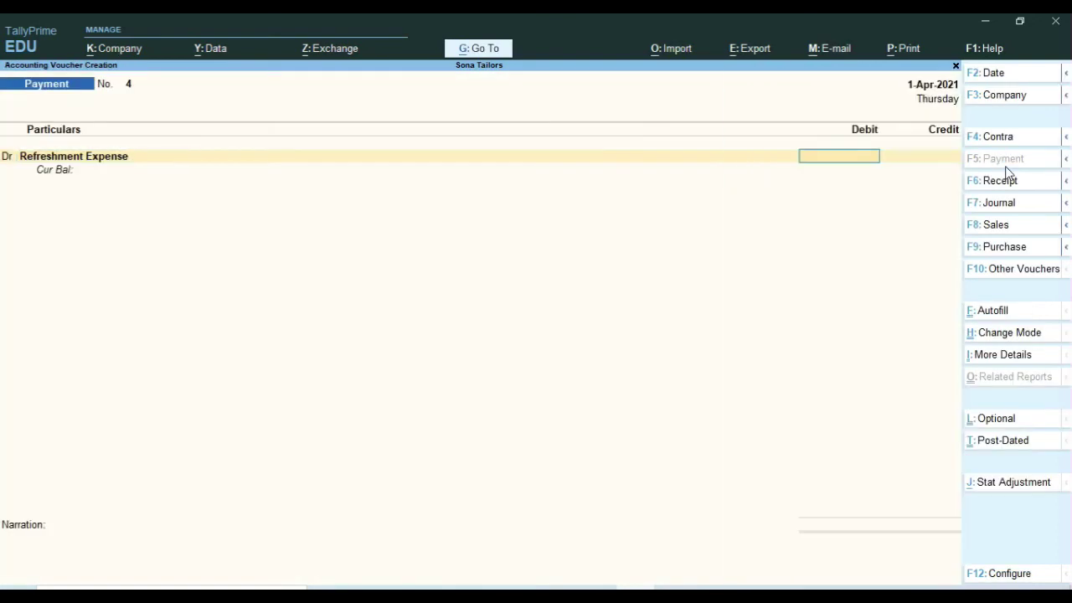
# Debit Refreshment Expense with 150, credit Cash, and save the payment voucher without a narration.
pyautogui.write('150')
pyautogui.press('Return')
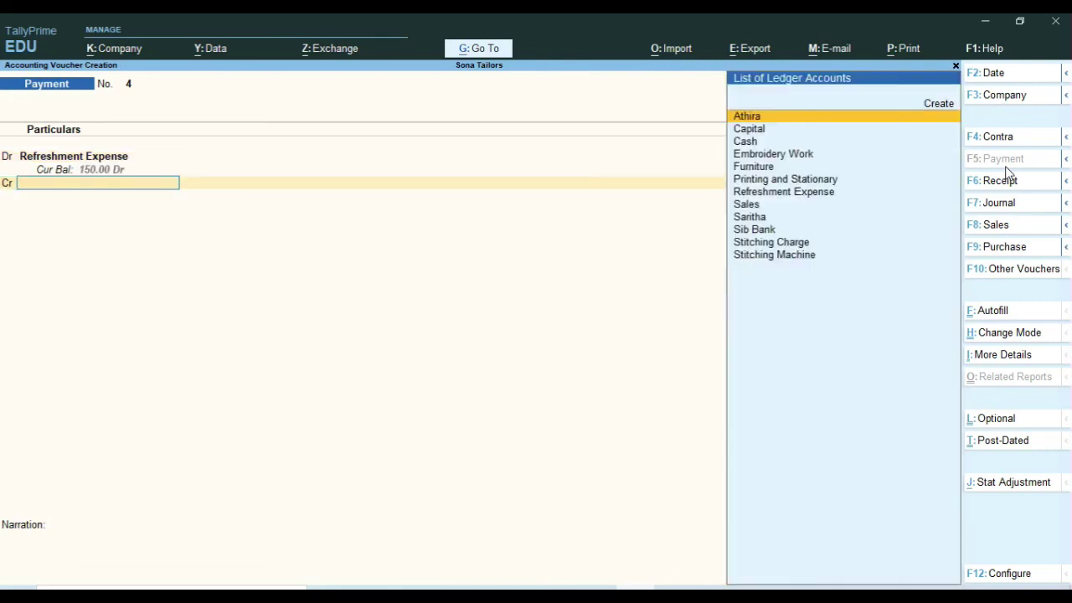
pyautogui.press('Down')
pyautogui.press('Down')
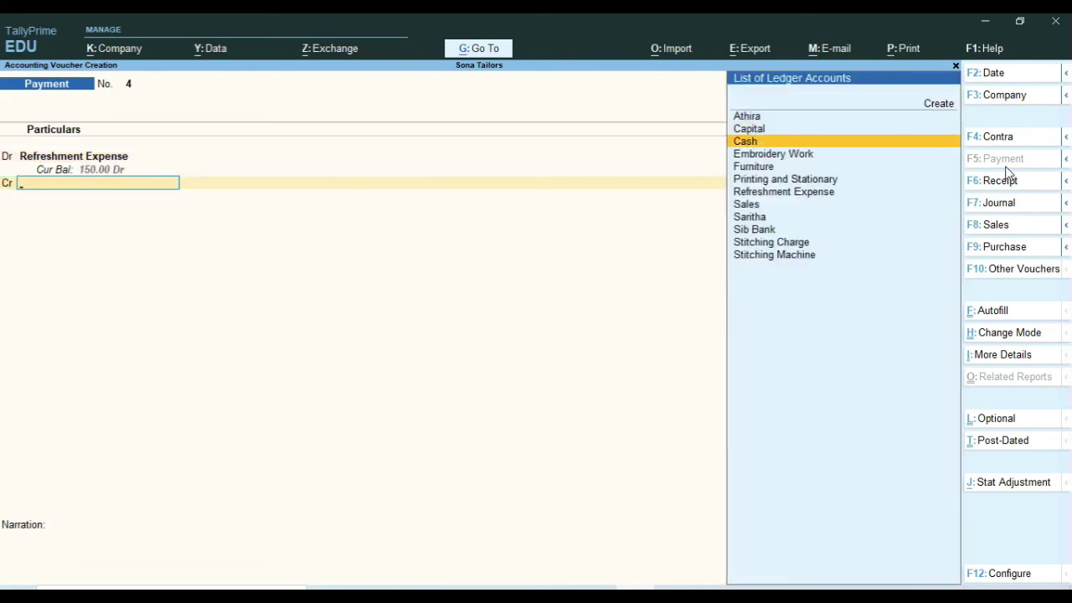
pyautogui.press('Return')
pyautogui.press('Return')
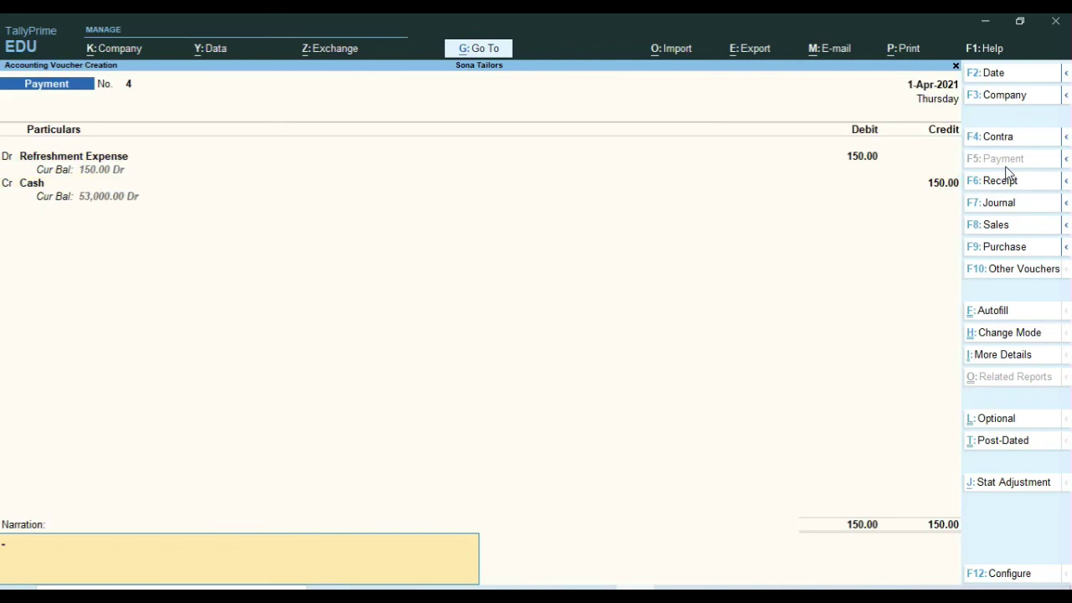
pyautogui.press('Return')
pyautogui.press('Return')
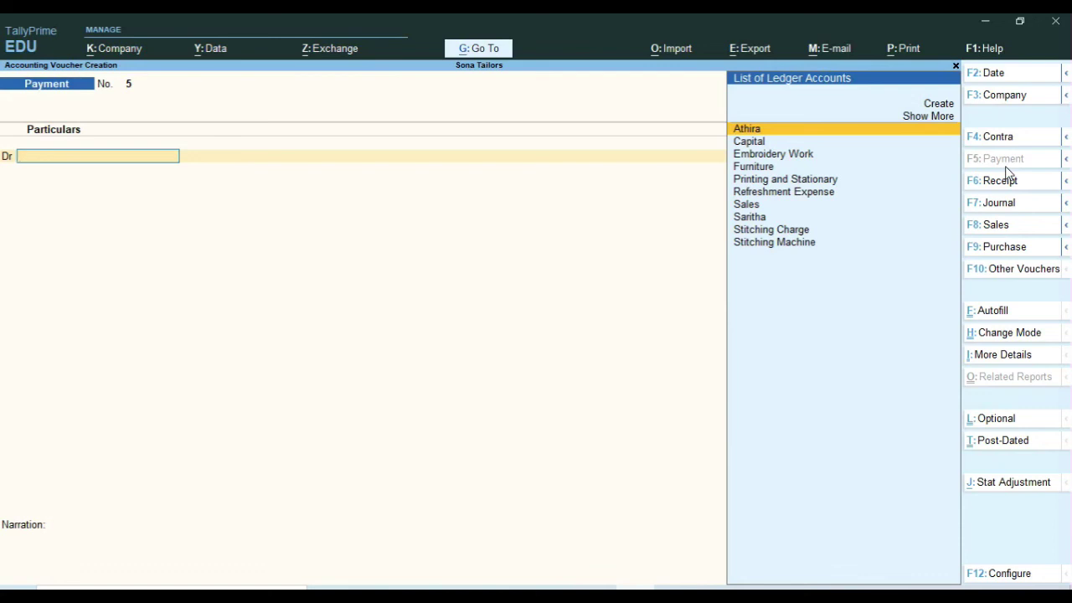
# Create a Salary ledger under Indirect Expenses for the debit line of the new payment voucher.
pyautogui.hotkey('alt', 'c')
pyautogui.write('Salary')
pyautogui.press('Return')
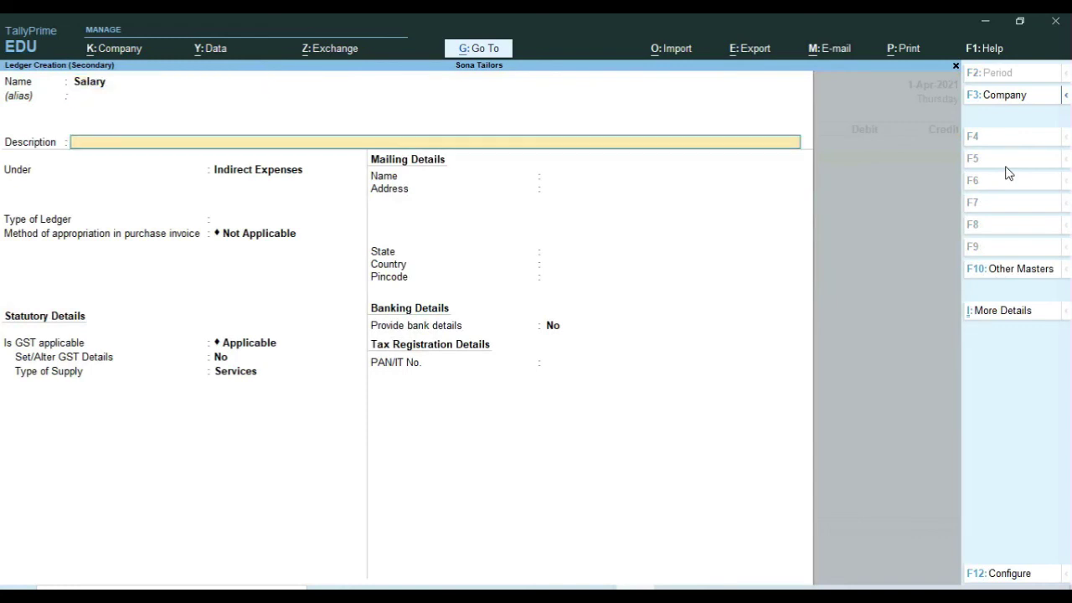
pyautogui.press('Return')
pyautogui.press('Return')
pyautogui.press('Return')
pyautogui.press('Return')
pyautogui.press('Return')
pyautogui.press('Return')
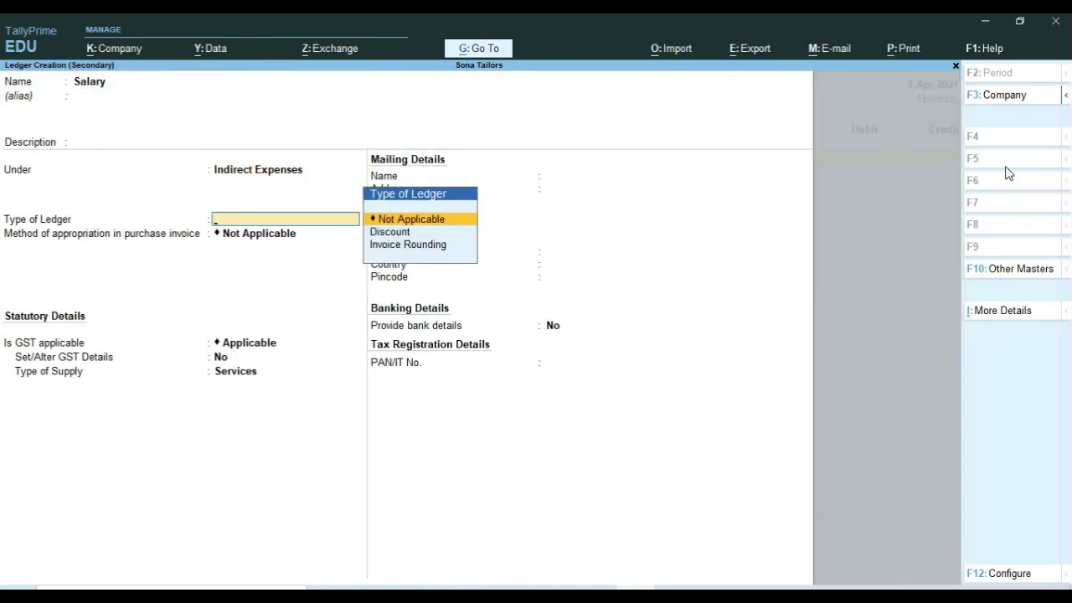
pyautogui.press('Return')
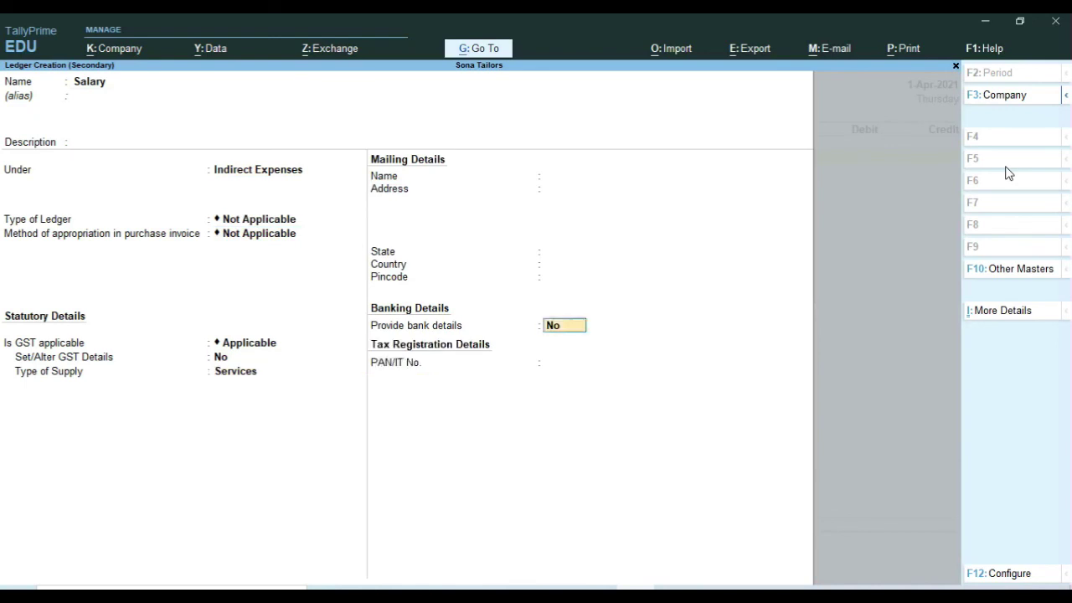
pyautogui.press('Return')
pyautogui.press('Return')
pyautogui.press('Return')
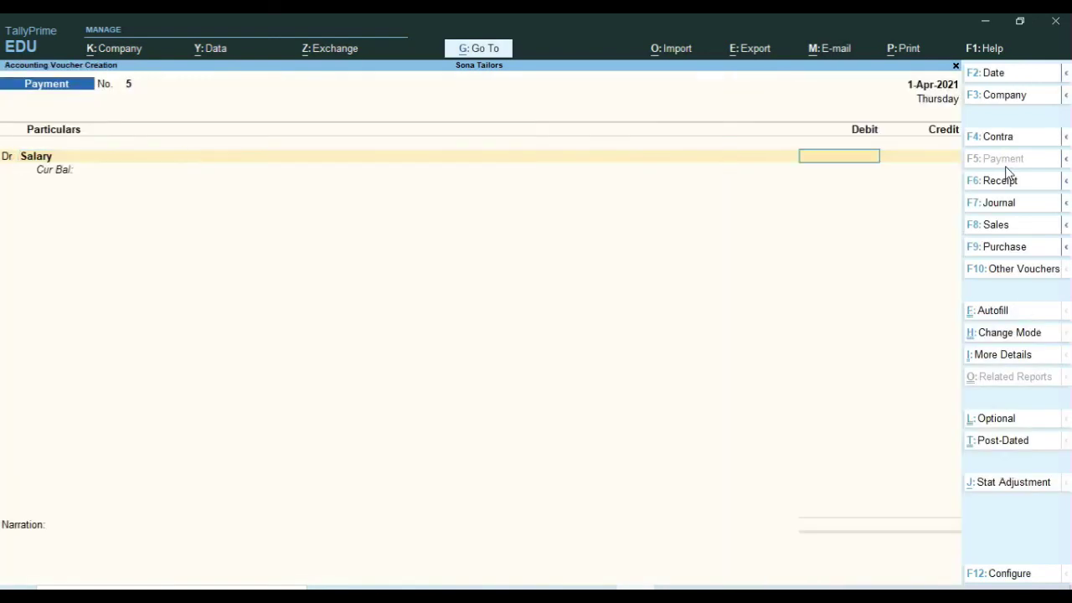
# Debit Salary with 5000, credit Cash, and save the payment voucher without a narration.
pyautogui.write('5000')
pyautogui.press('Return')
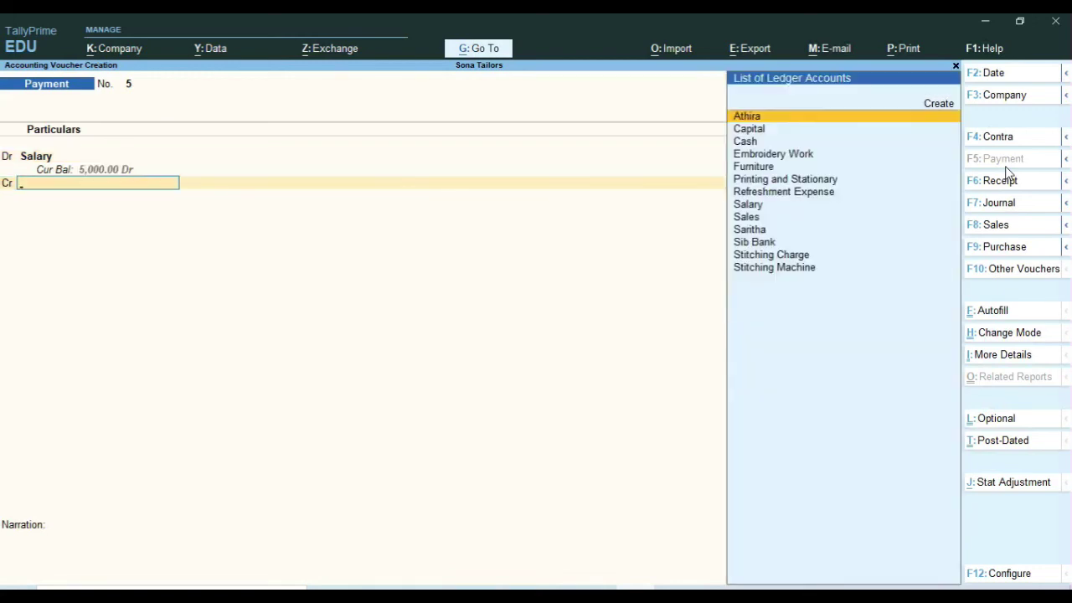
pyautogui.press('Down')
pyautogui.press('Down')
pyautogui.press('Return')
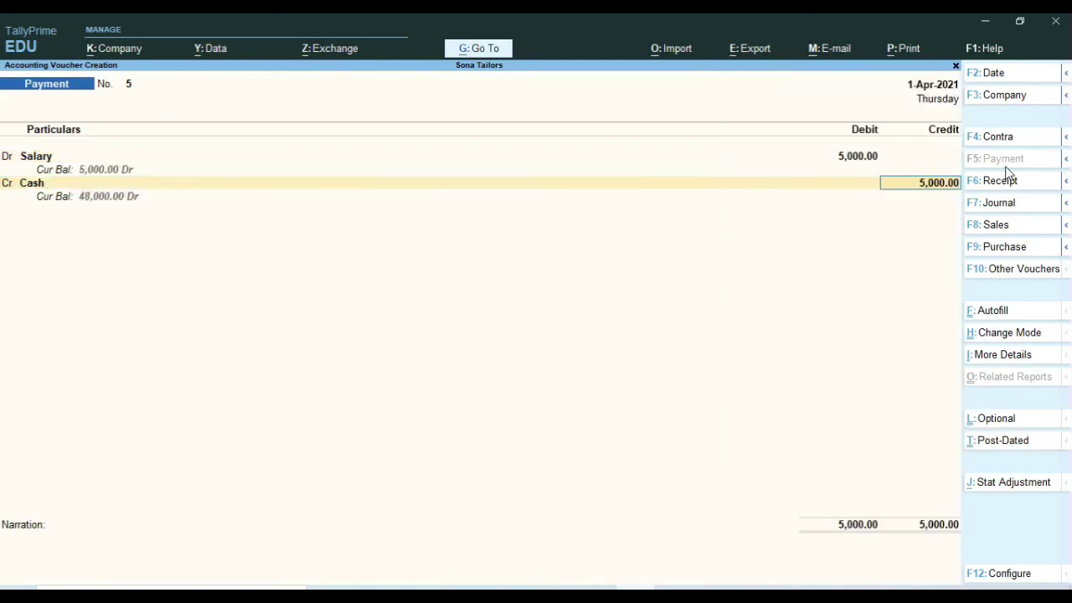
pyautogui.press('Return')
pyautogui.press('Return')
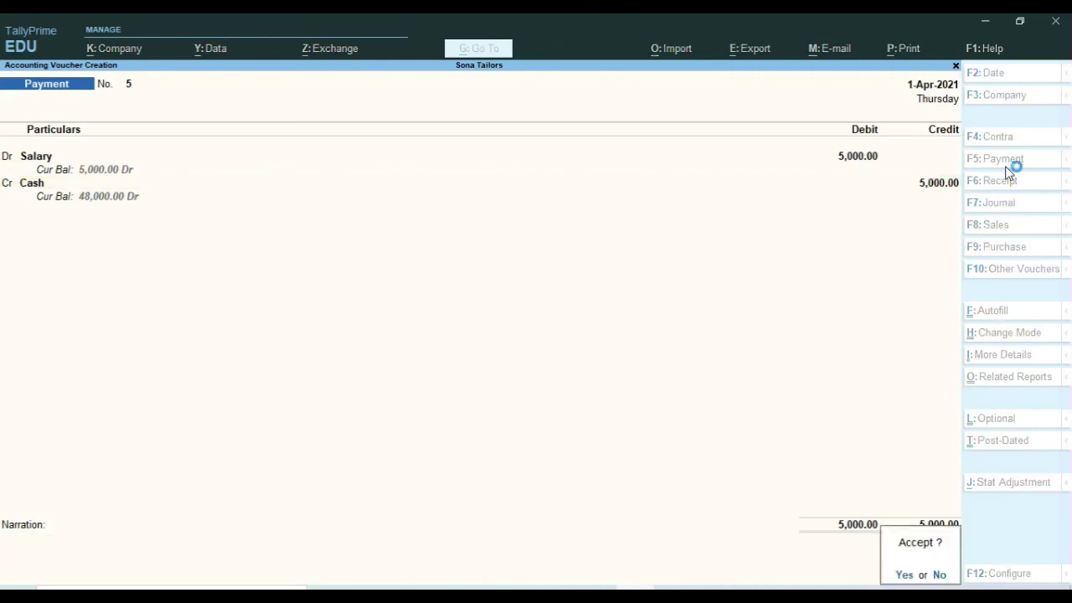
pyautogui.press('Return')
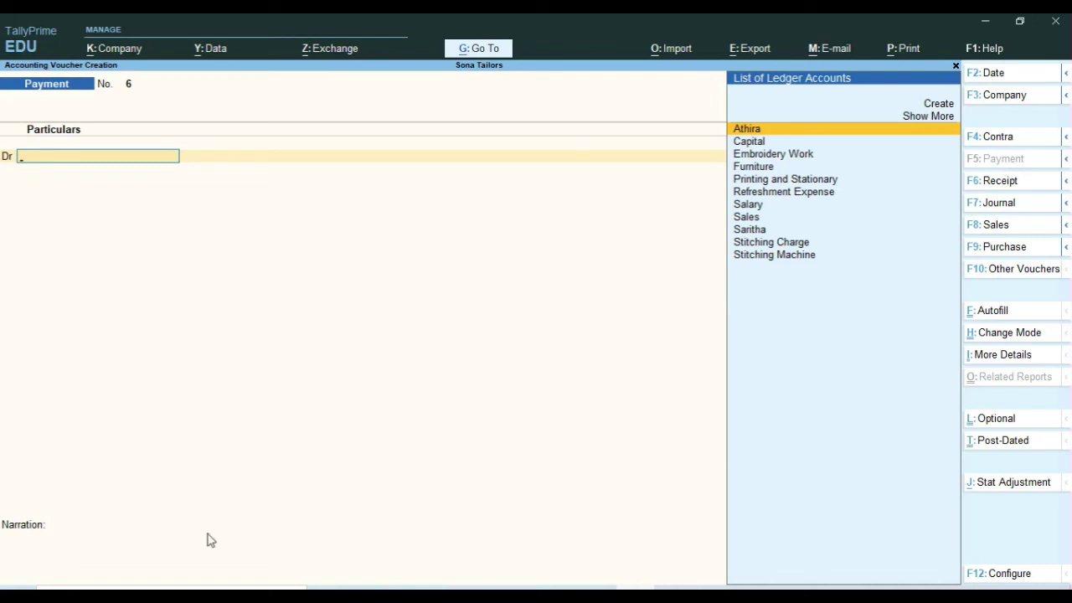
# Open the Profit & Loss A/c report in detailed view to check the indirect expenses.
pyautogui.click(476, 50)
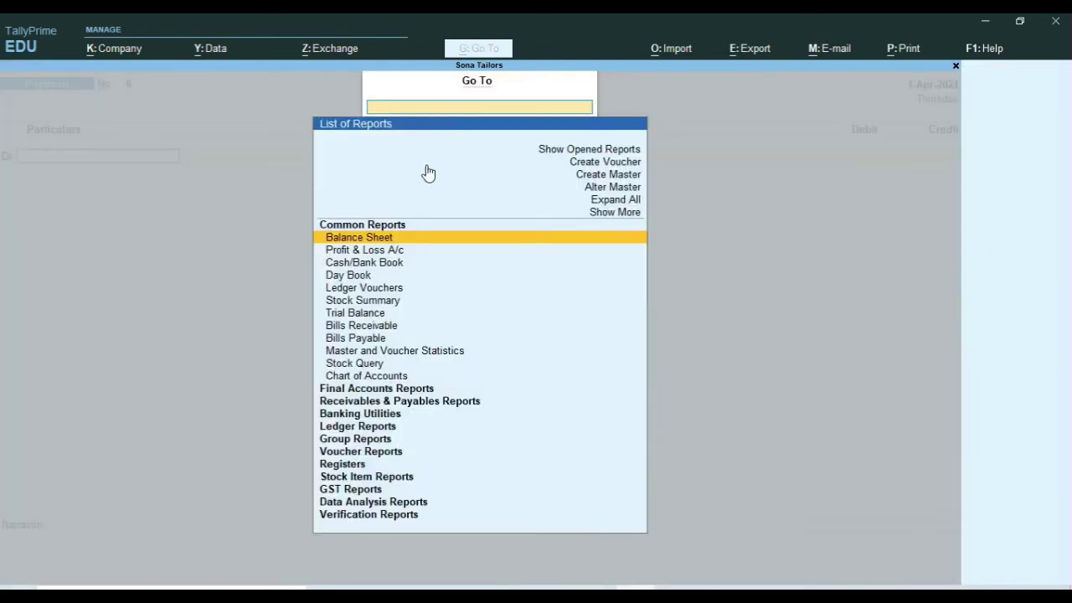
pyautogui.click(366, 252)
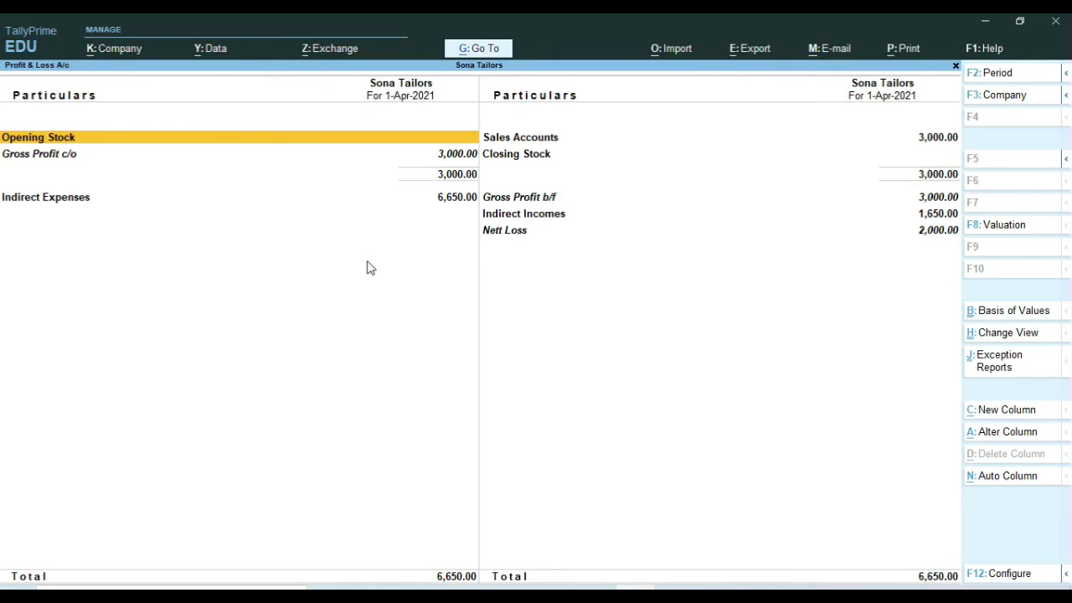
pyautogui.hotkey('alt', 'F5')
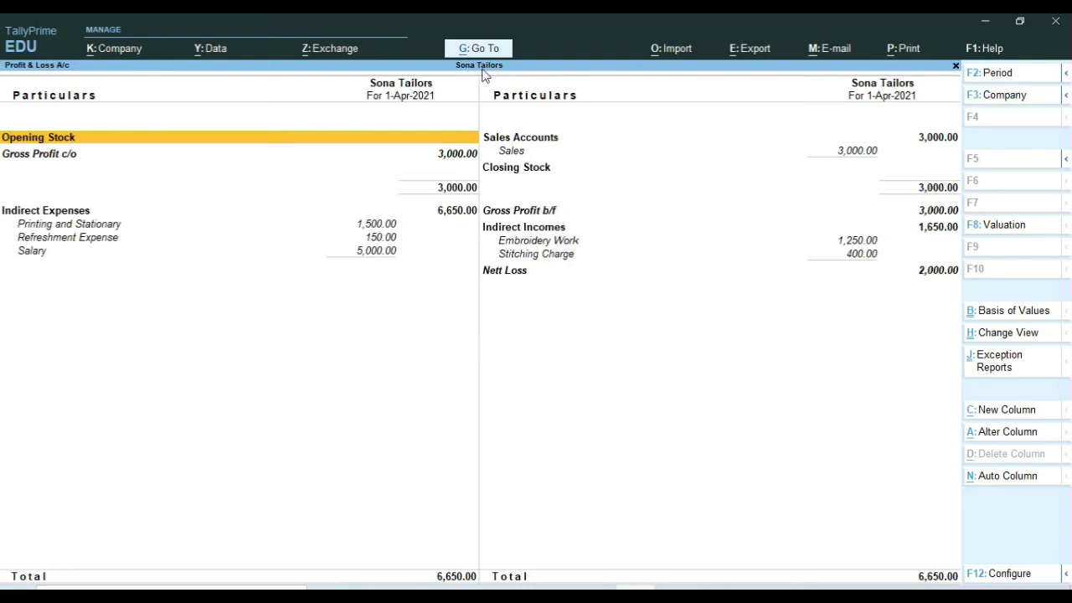
# Close the Profit & Loss report and the blank payment voucher, and open the Day Book.
pyautogui.press('Escape')
pyautogui.press('v')
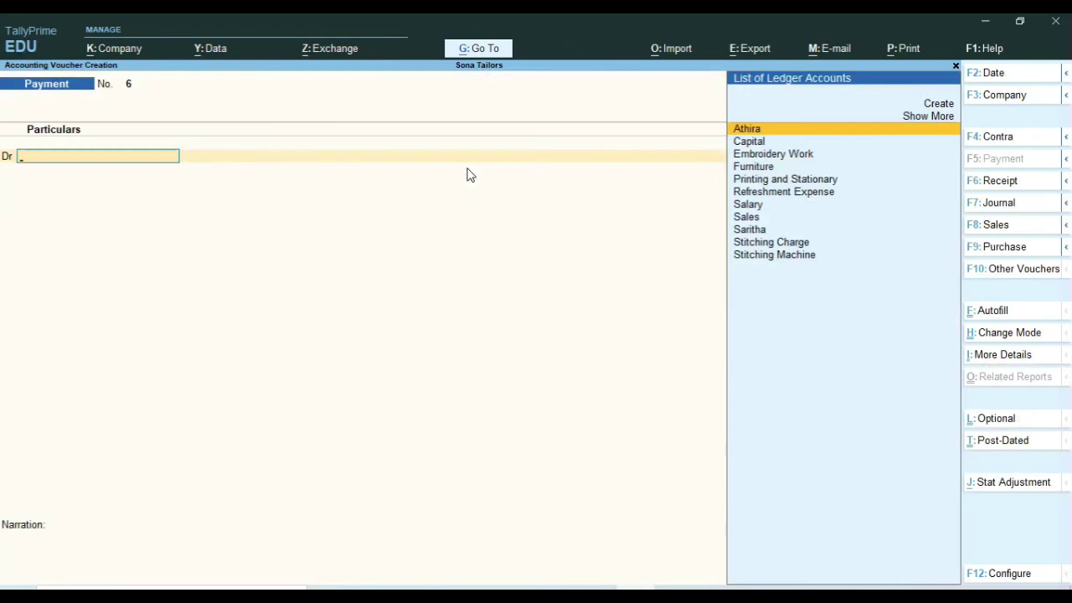
pyautogui.press('Escape')
pyautogui.press('y')
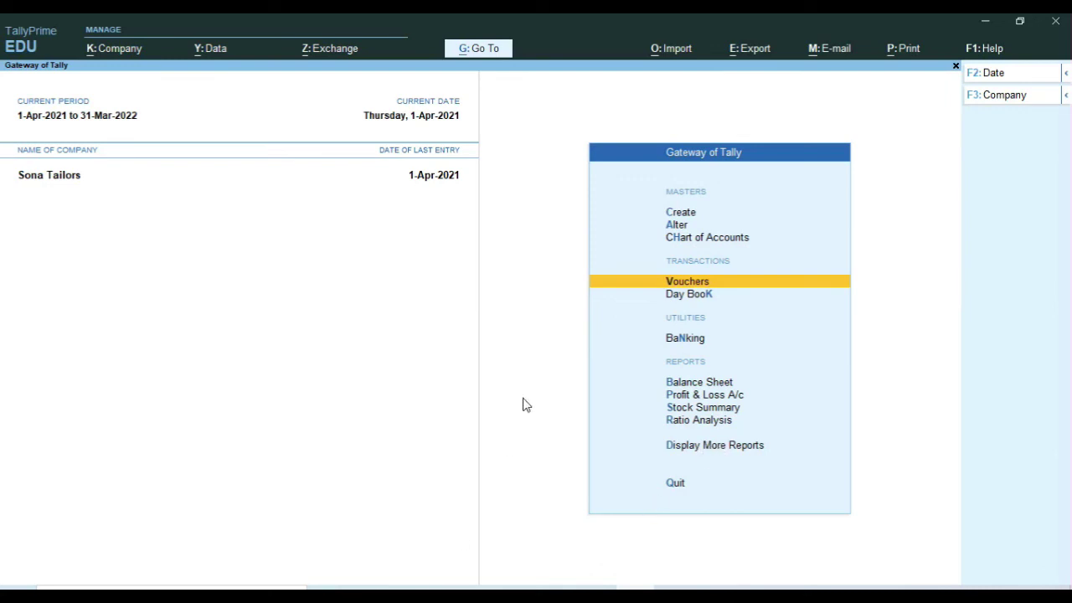
pyautogui.click(727, 306)
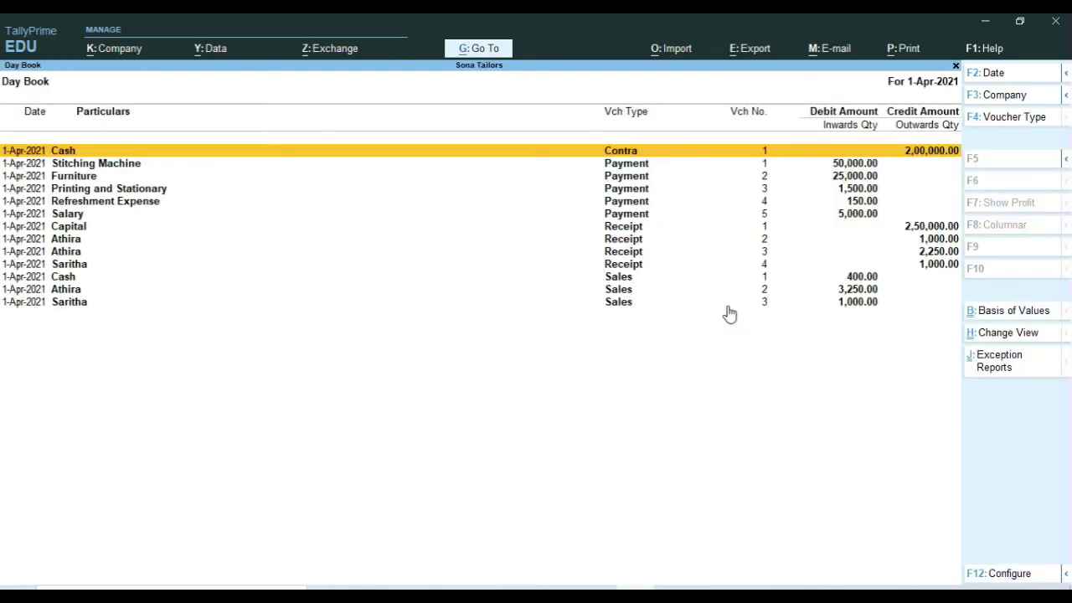